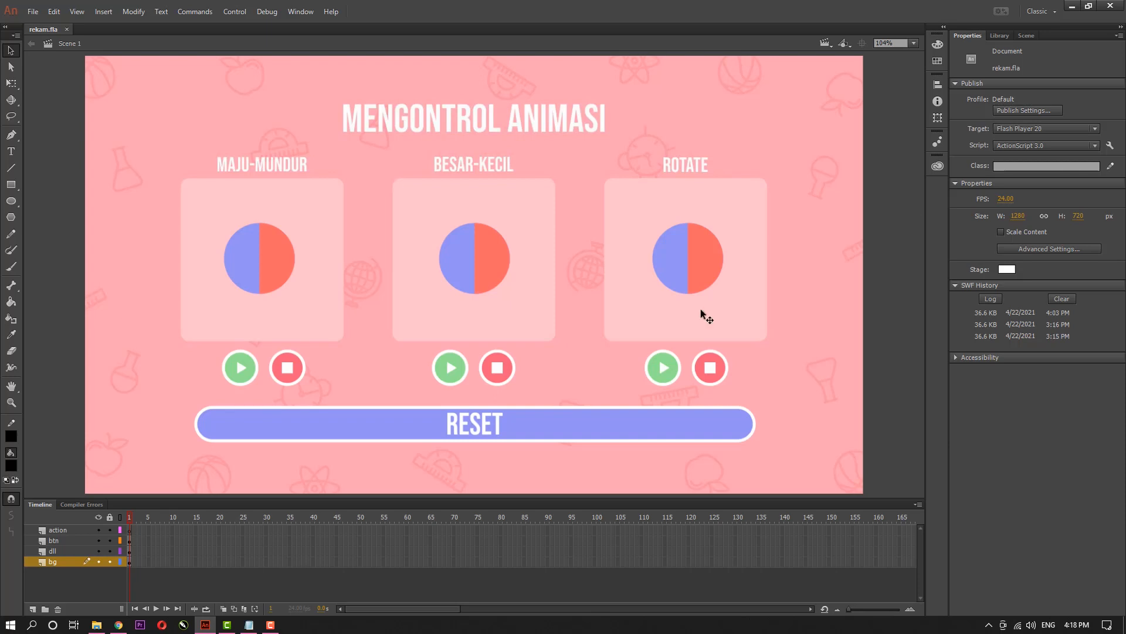
Examine which stage objects the dll, btn, action and bg layers contain
{"action": "left_click", "coordinate": [54, 551]}
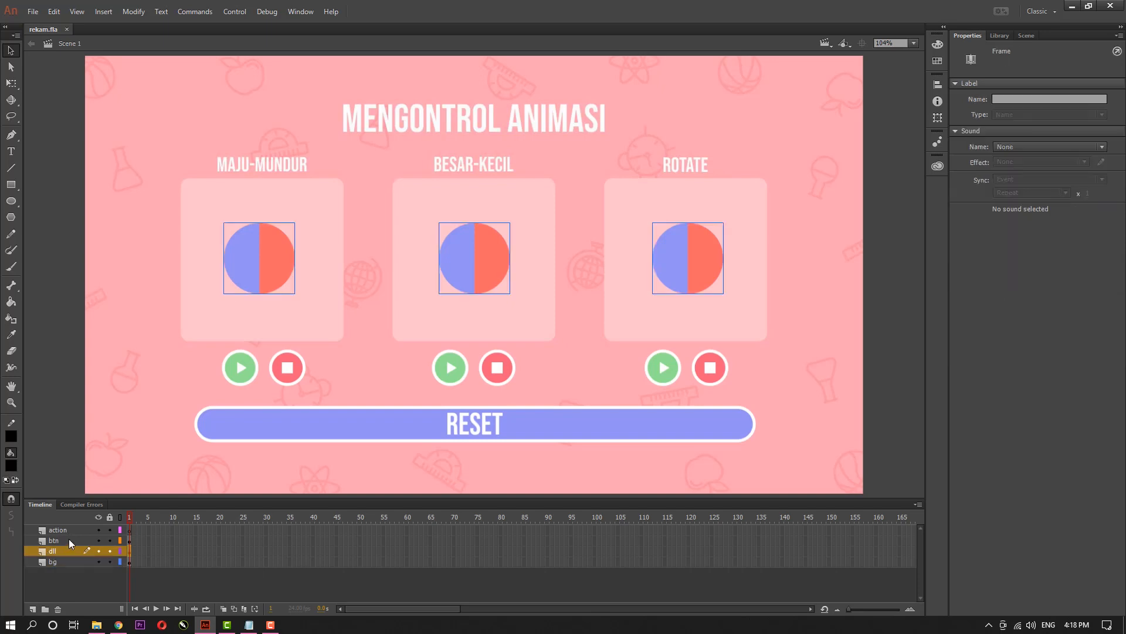
{"action": "left_click", "coordinate": [69, 541]}
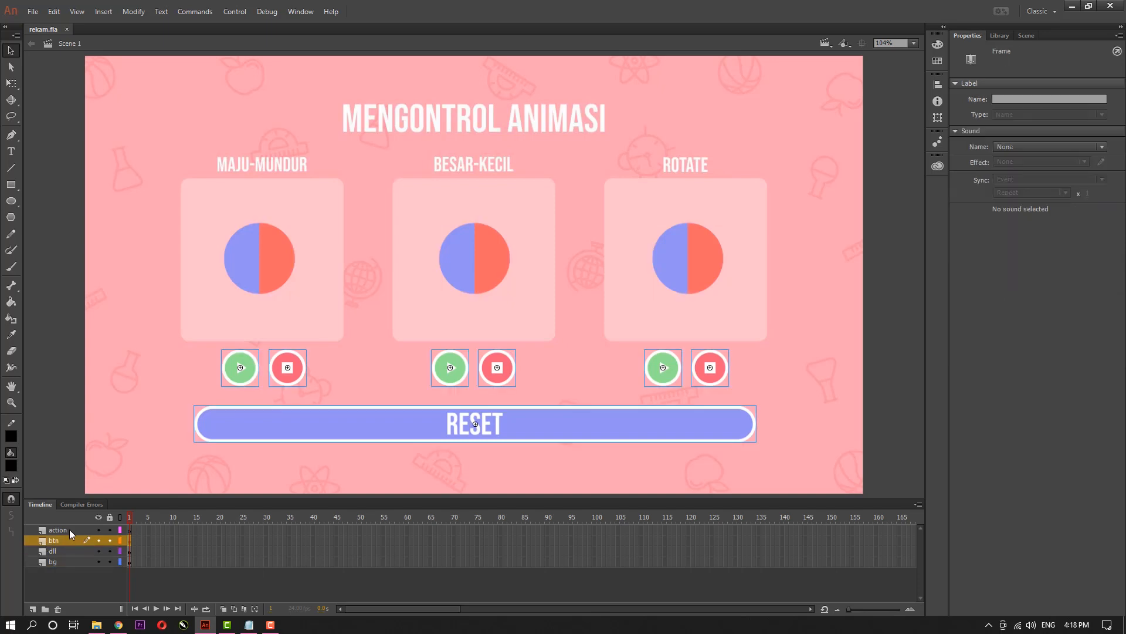
{"action": "left_click", "coordinate": [70, 529]}
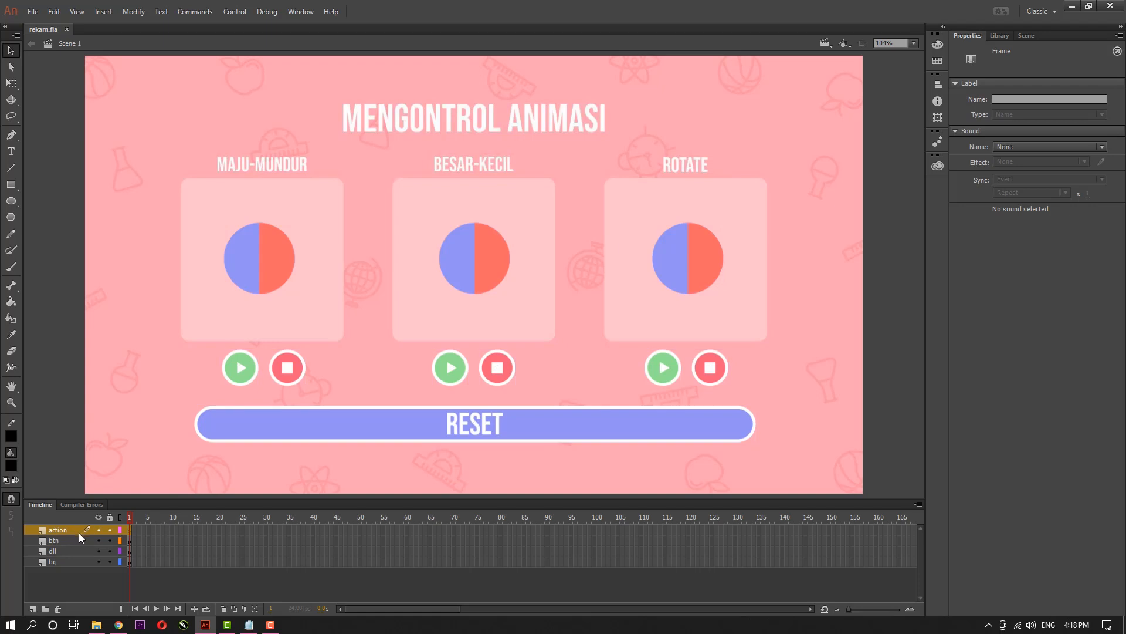
{"action": "left_click", "coordinate": [877, 343]}
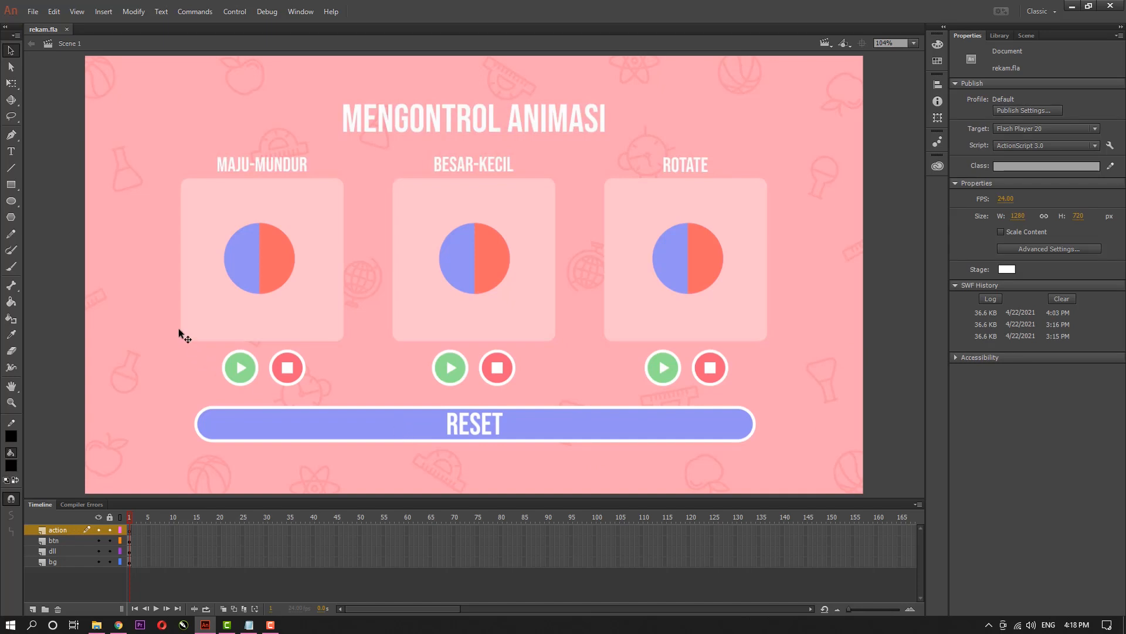
{"action": "left_click", "coordinate": [132, 294]}
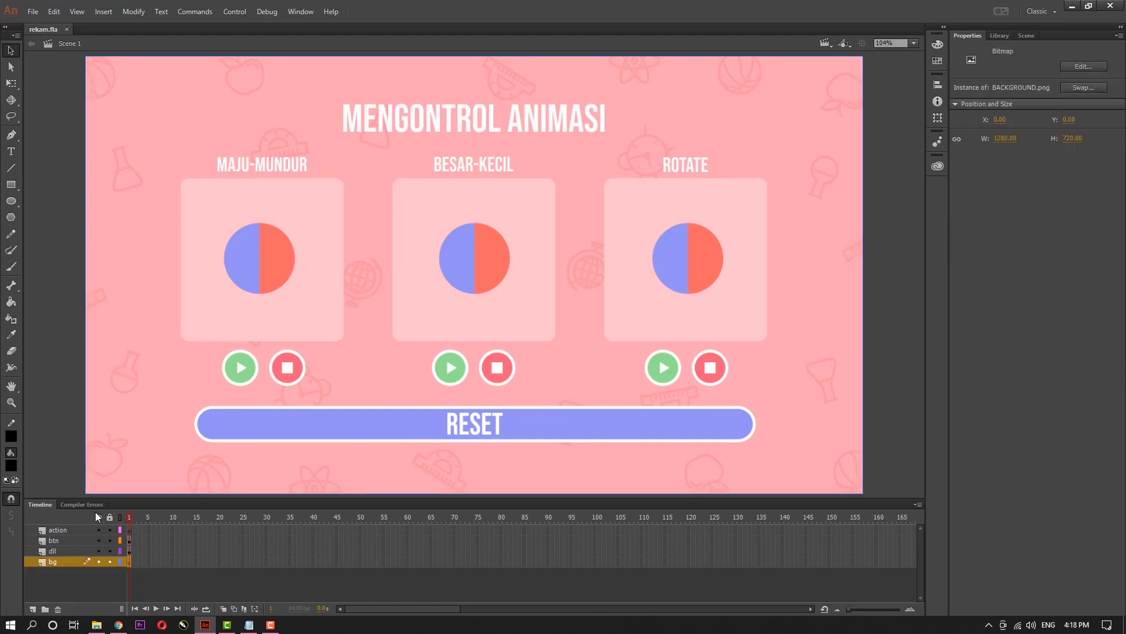
Select the play and stop buttons under all three panels together with the RESET button to review them
{"action": "left_click", "coordinate": [238, 372]}
{"action": "left_click", "coordinate": [282, 369]}
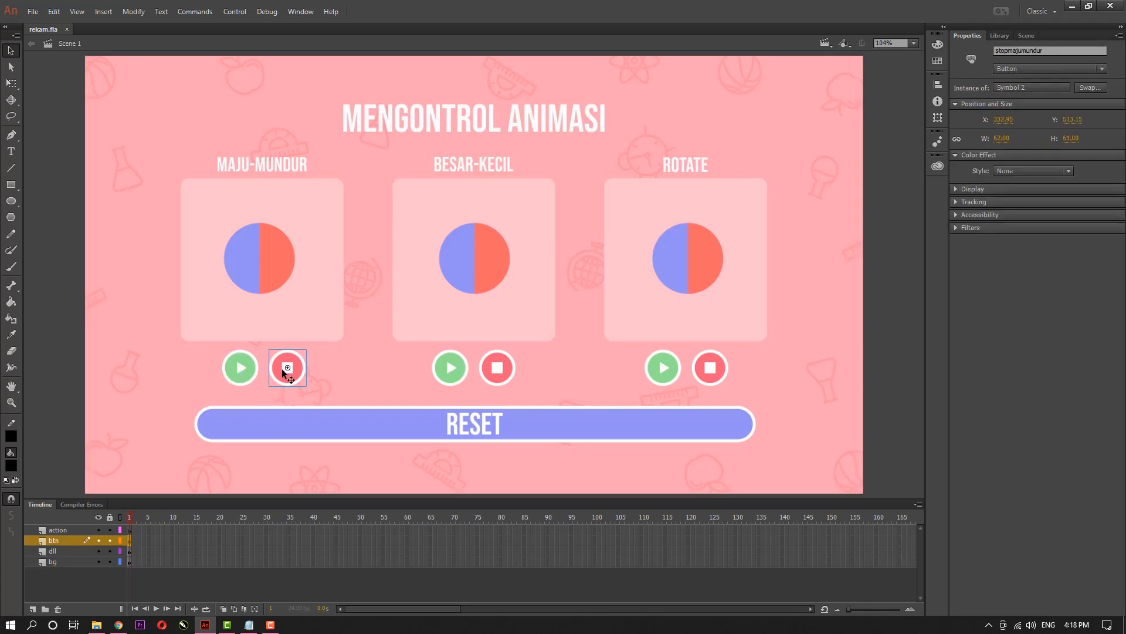
{"action": "left_click", "coordinate": [240, 370], "text": "shift"}
{"action": "left_click", "coordinate": [449, 367], "text": "shift"}
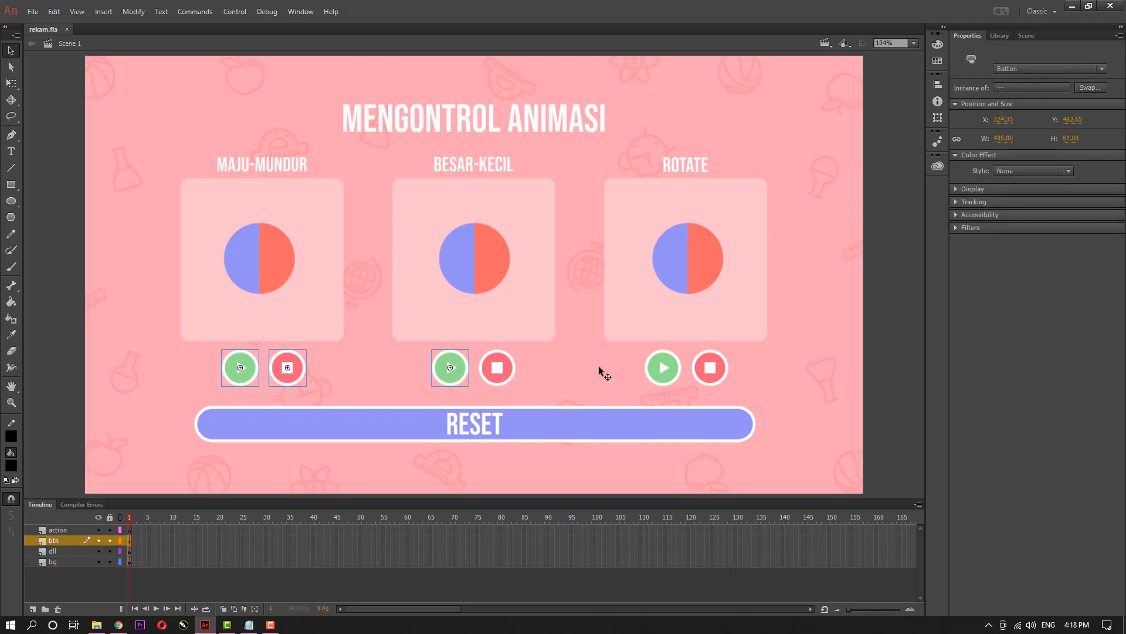
{"action": "left_click", "coordinate": [497, 368], "text": "shift"}
{"action": "left_click", "coordinate": [661, 368], "text": "shift"}
{"action": "left_click", "coordinate": [710, 368], "text": "shift"}
{"action": "left_click", "coordinate": [701, 423], "text": "shift"}
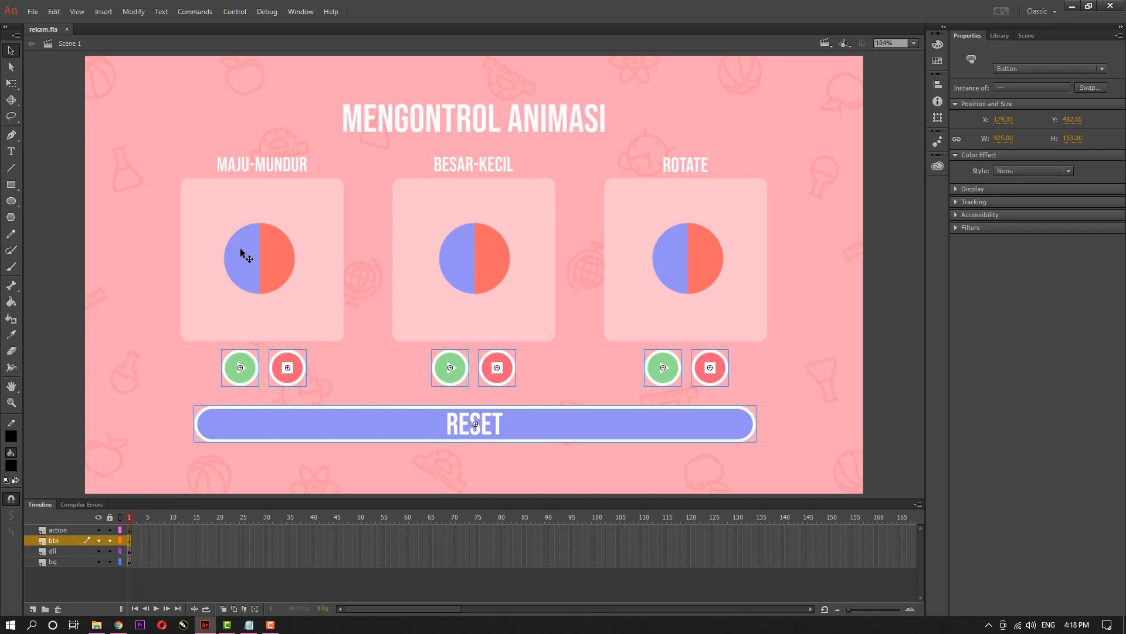
Inspect the ball images in the Maju-Mundur, Besar-Kecil and Rotate panels, ending with nothing selected
{"action": "left_click", "coordinate": [281, 265]}
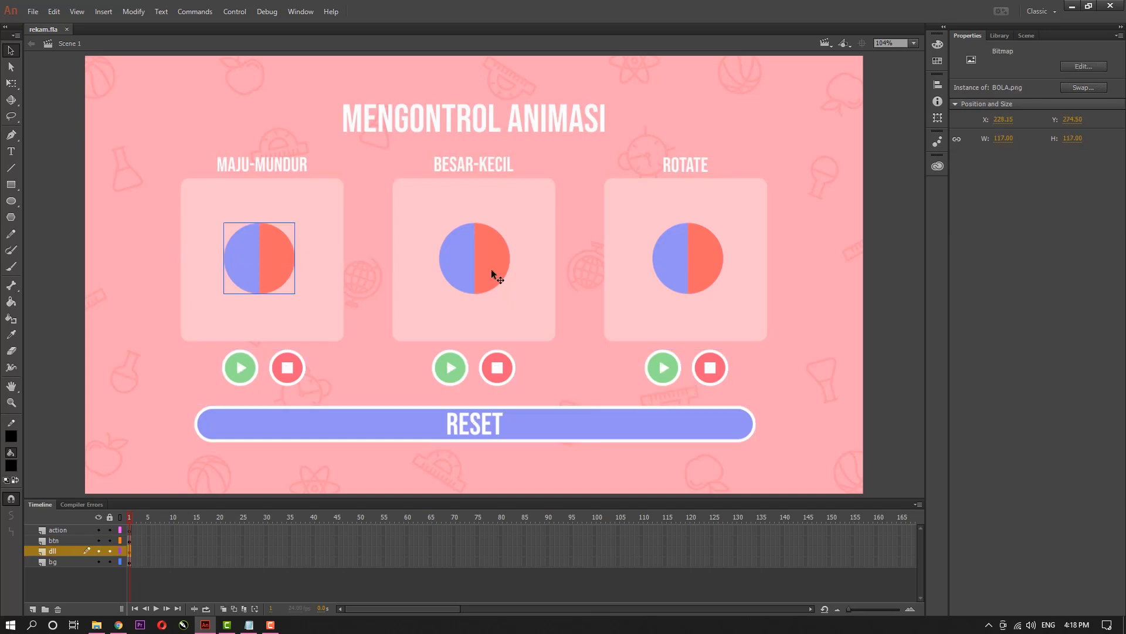
{"action": "left_click", "coordinate": [492, 273]}
{"action": "left_click", "coordinate": [713, 267]}
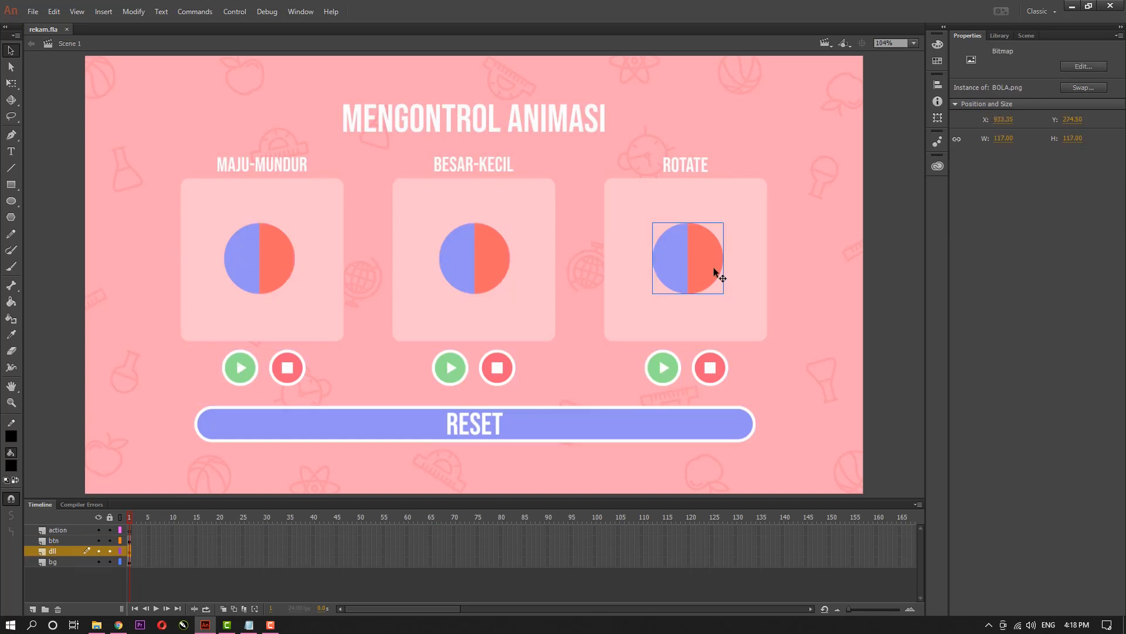
{"action": "left_click", "coordinate": [484, 265]}
{"action": "left_click", "coordinate": [886, 246]}
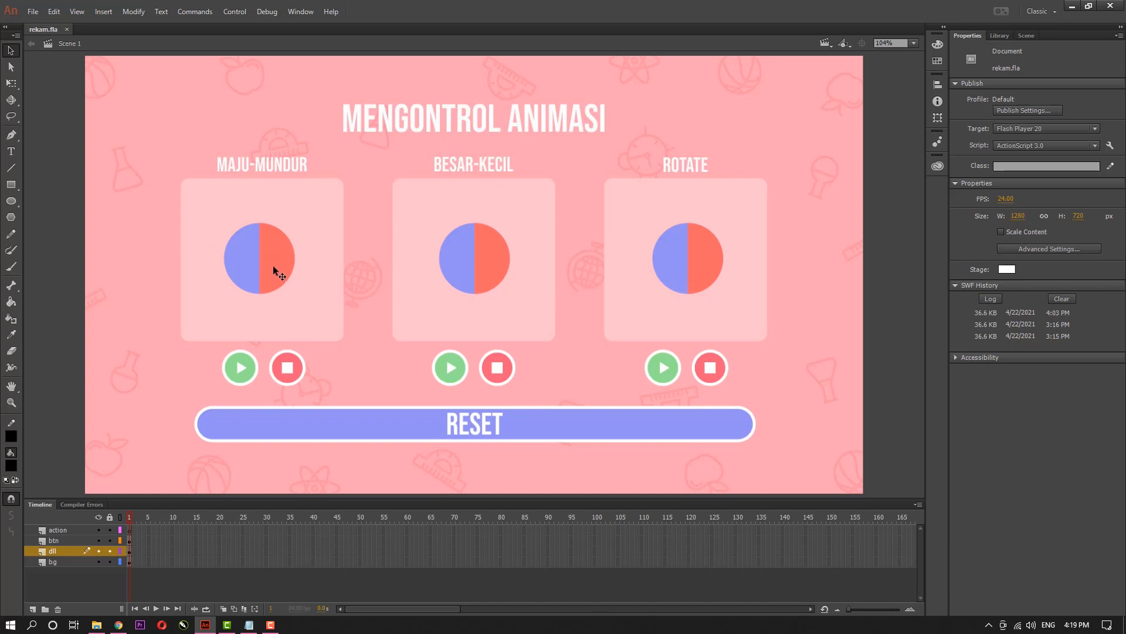
Check the instance properties of the Maju-Mundur play and stop buttons and of the RESET button
{"action": "left_click", "coordinate": [244, 368]}
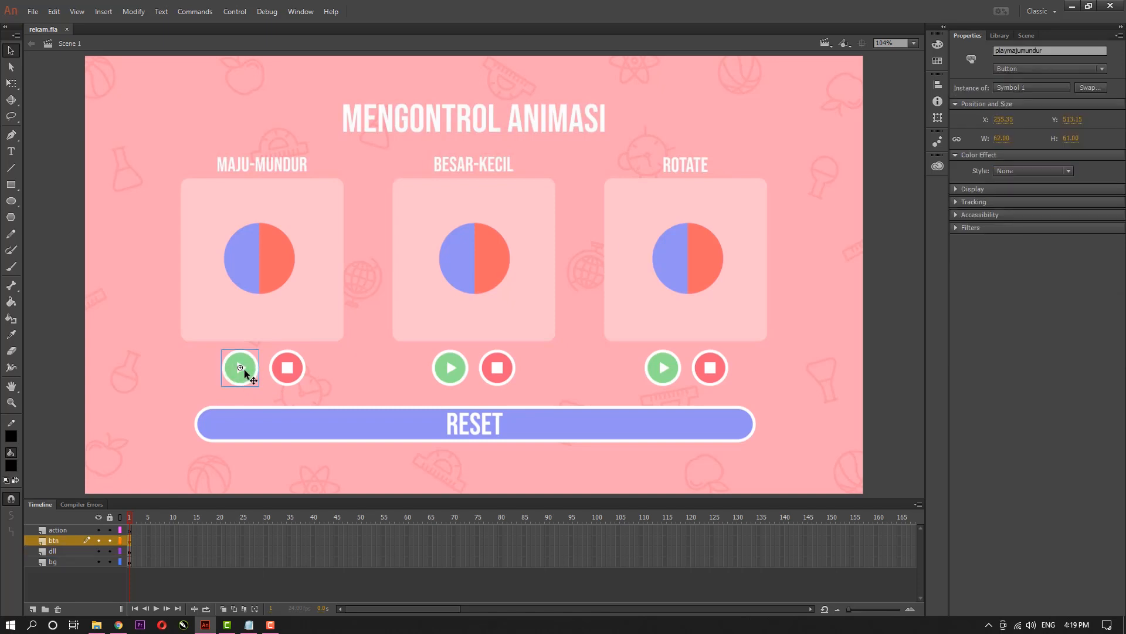
{"action": "left_click", "coordinate": [296, 365]}
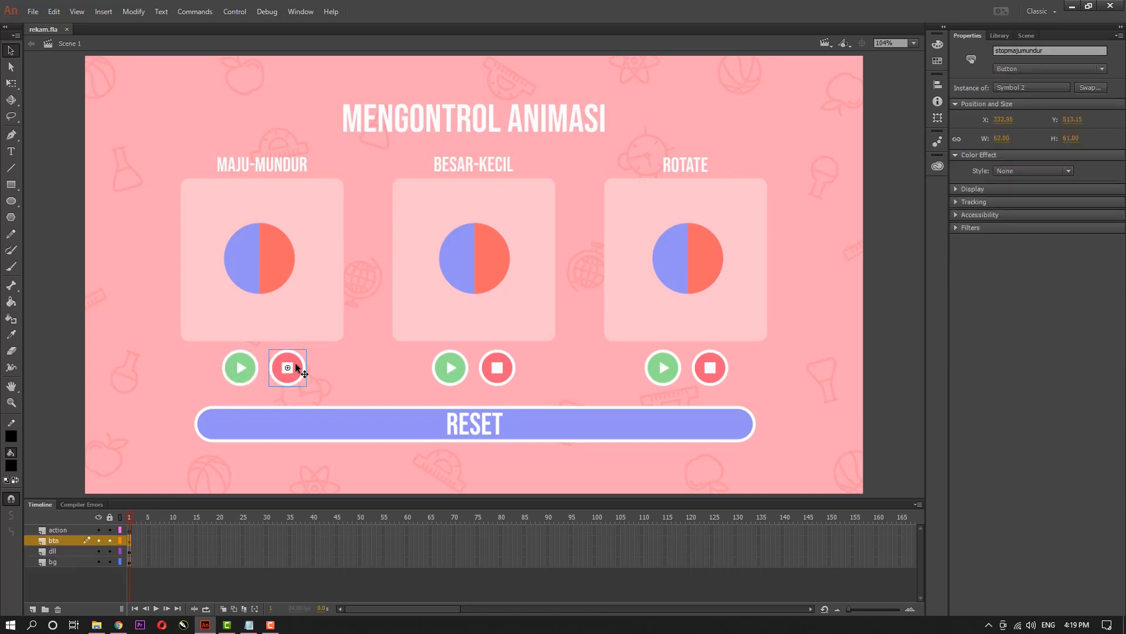
{"action": "left_click", "coordinate": [516, 424]}
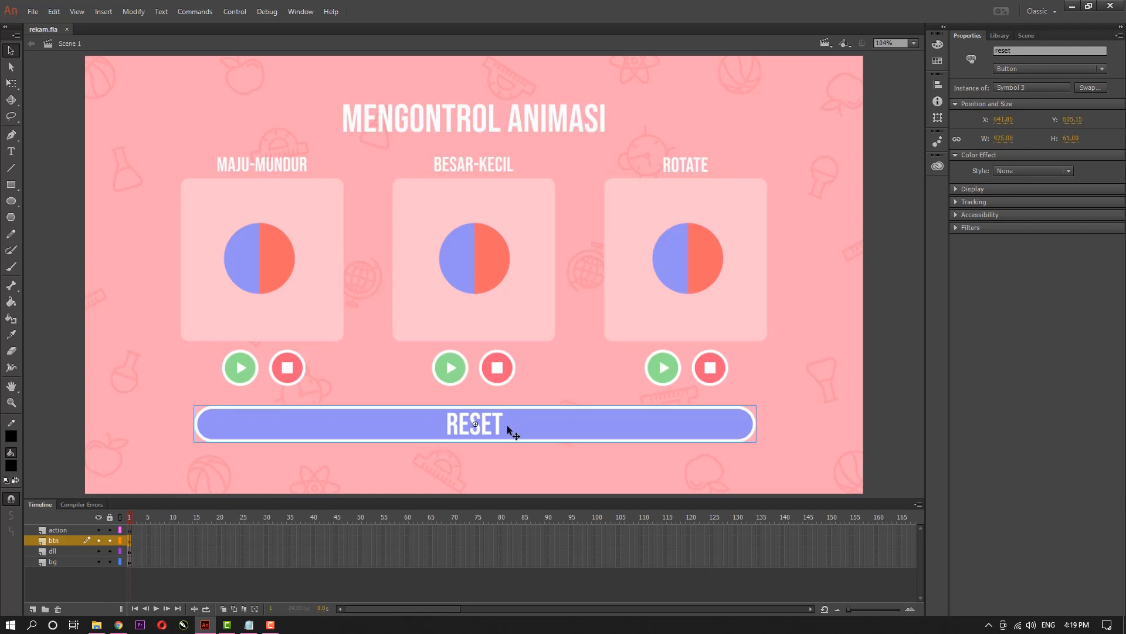
{"action": "left_click", "coordinate": [240, 376]}
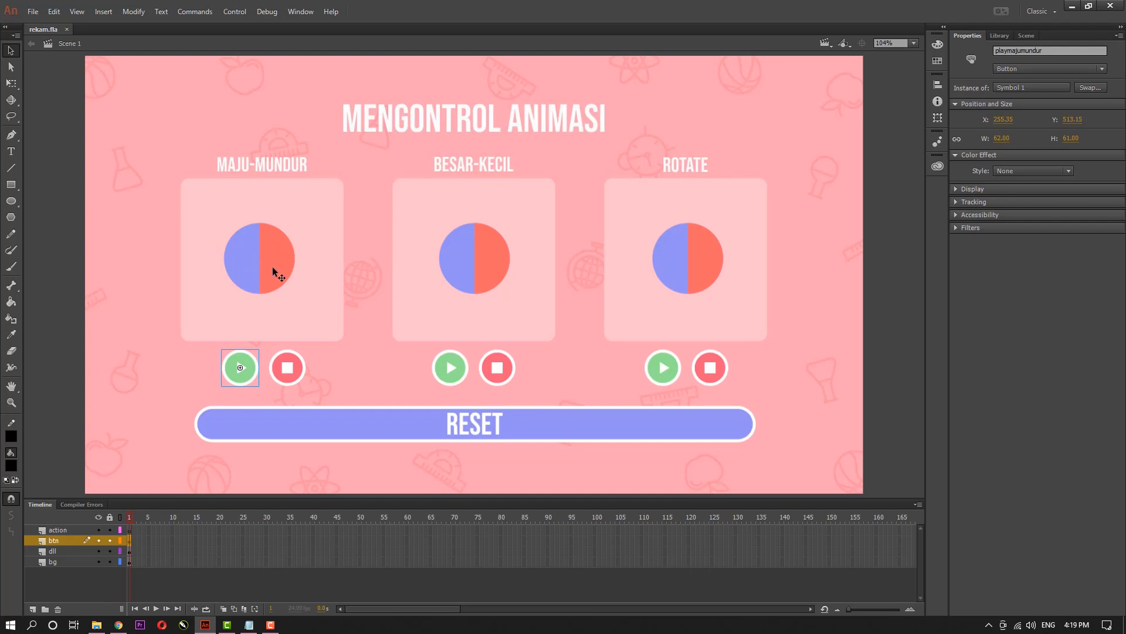
{"action": "left_click", "coordinate": [289, 371]}
{"action": "left_click", "coordinate": [521, 434]}
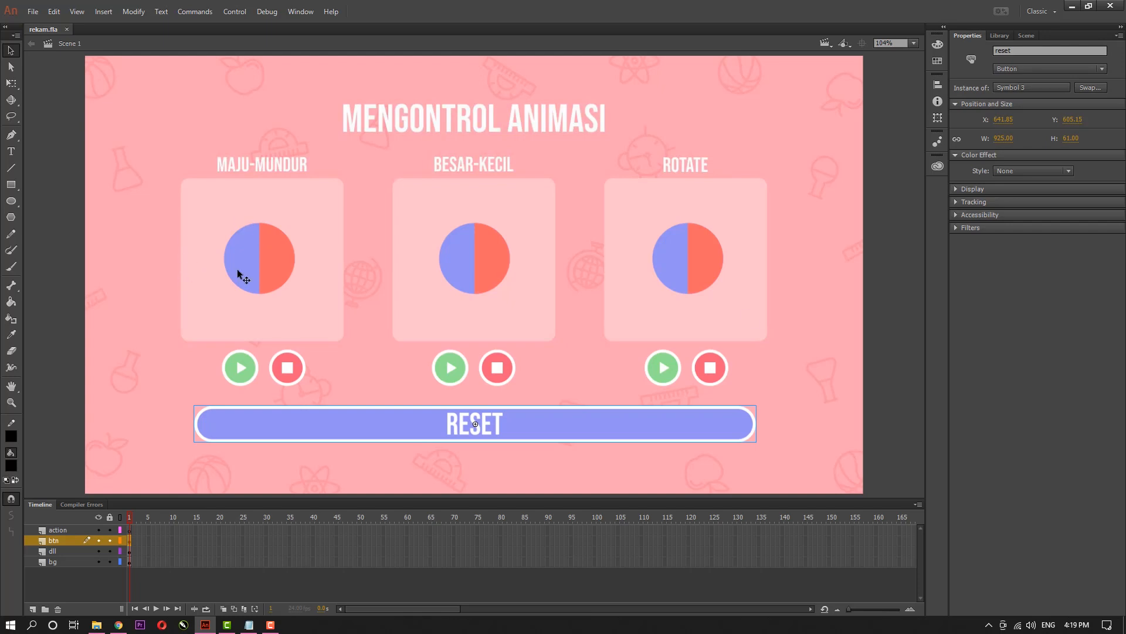
{"action": "left_click", "coordinate": [921, 142]}
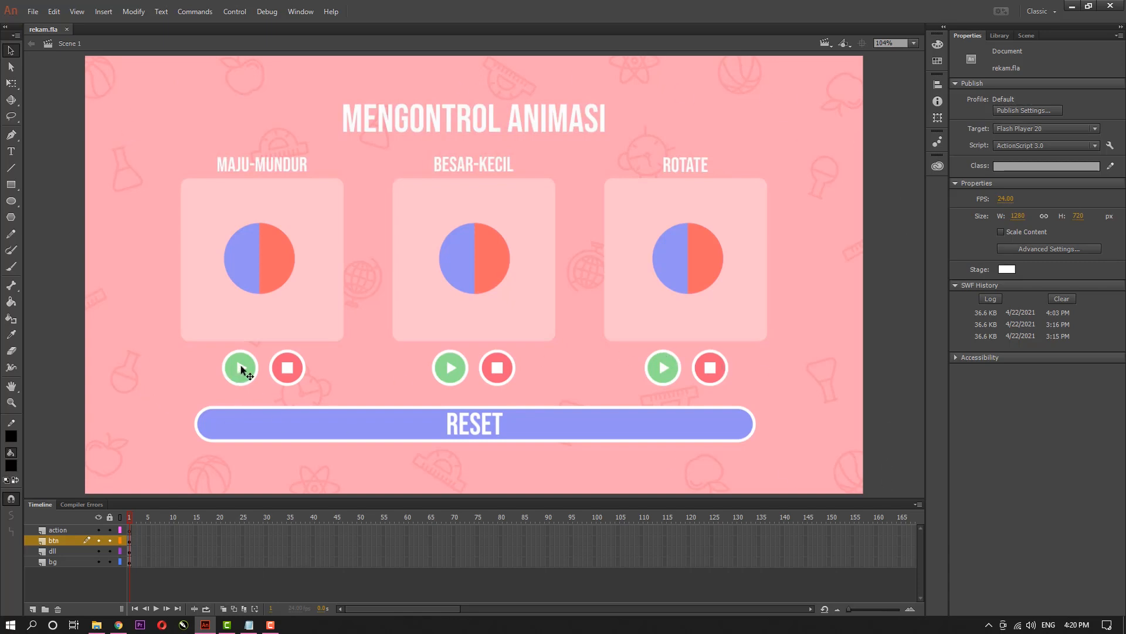
Open the Maju-Mundur play button symbol and examine its Up, Over and Down frames
{"action": "left_click", "coordinate": [287, 368]}
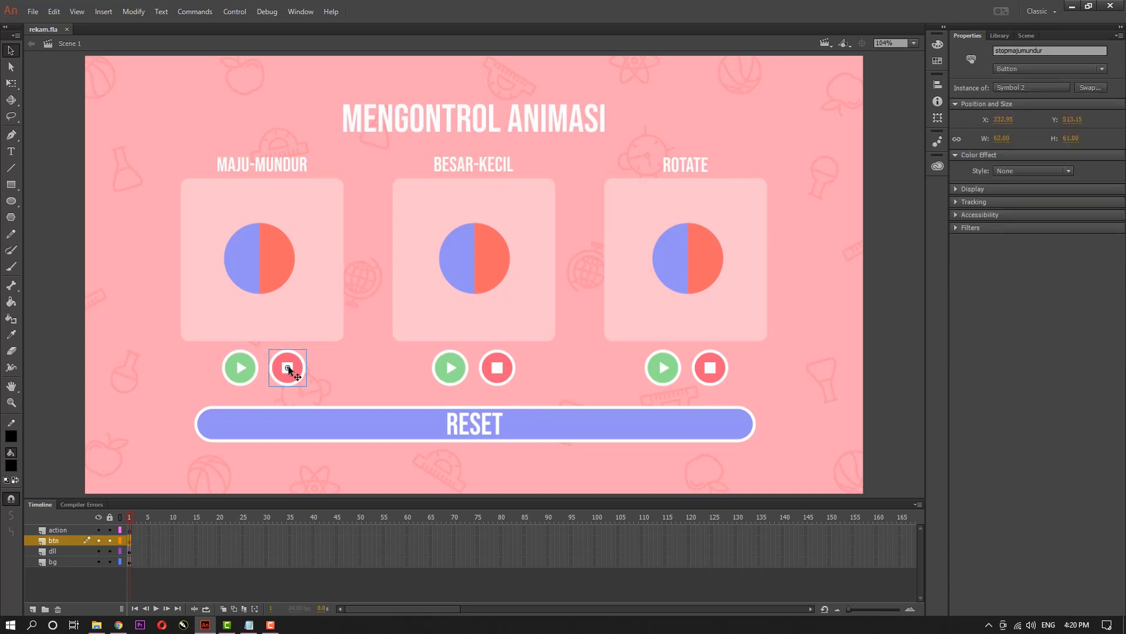
{"action": "left_click", "coordinate": [237, 378]}
{"action": "double_click", "coordinate": [237, 377]}
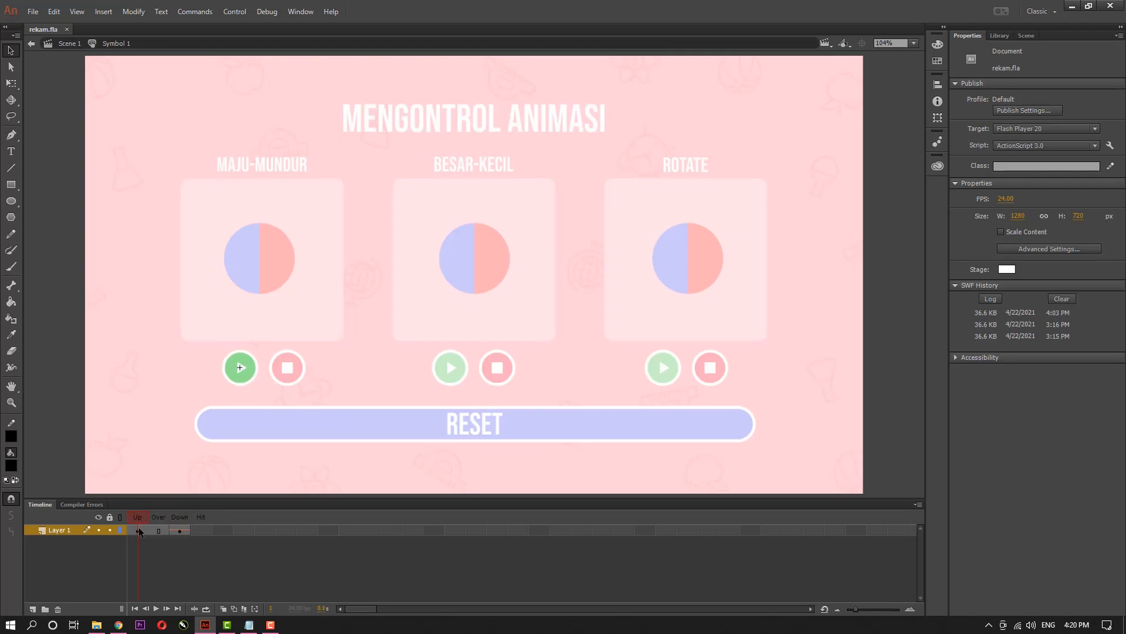
{"action": "left_click", "coordinate": [158, 530]}
{"action": "left_click", "coordinate": [177, 527]}
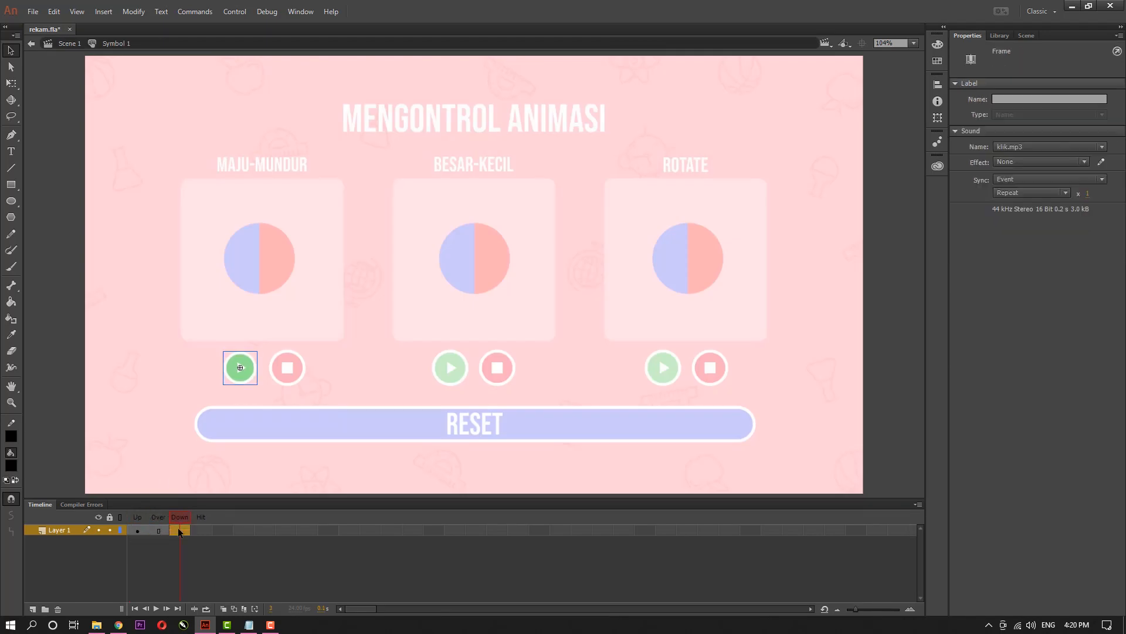
{"action": "left_click", "coordinate": [135, 516]}
{"action": "left_click", "coordinate": [136, 527]}
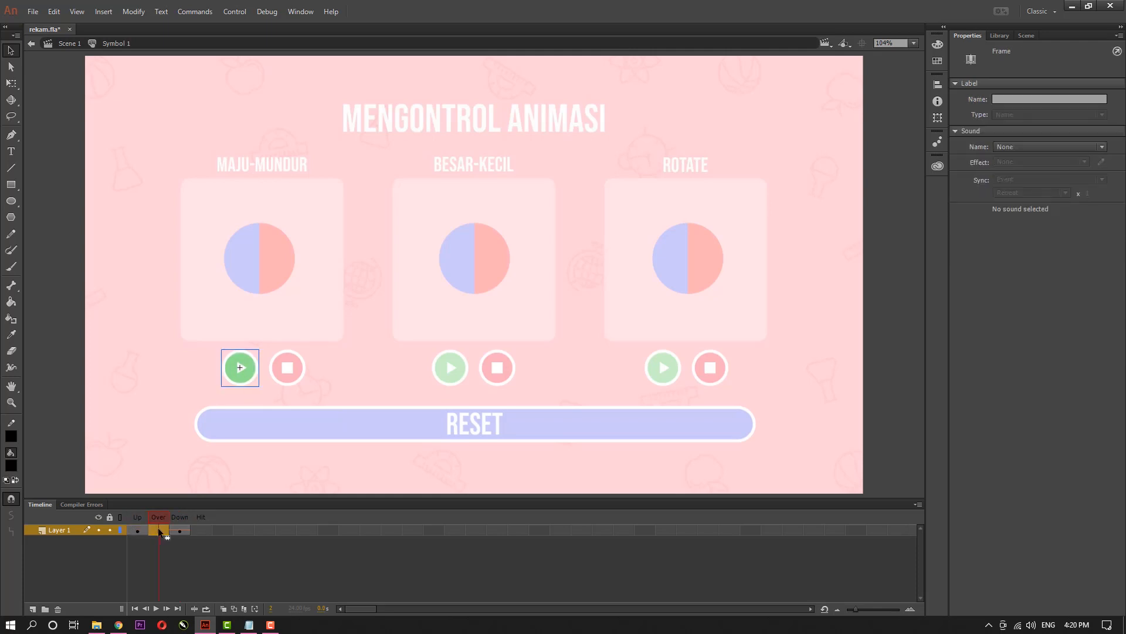
{"action": "left_click", "coordinate": [178, 529]}
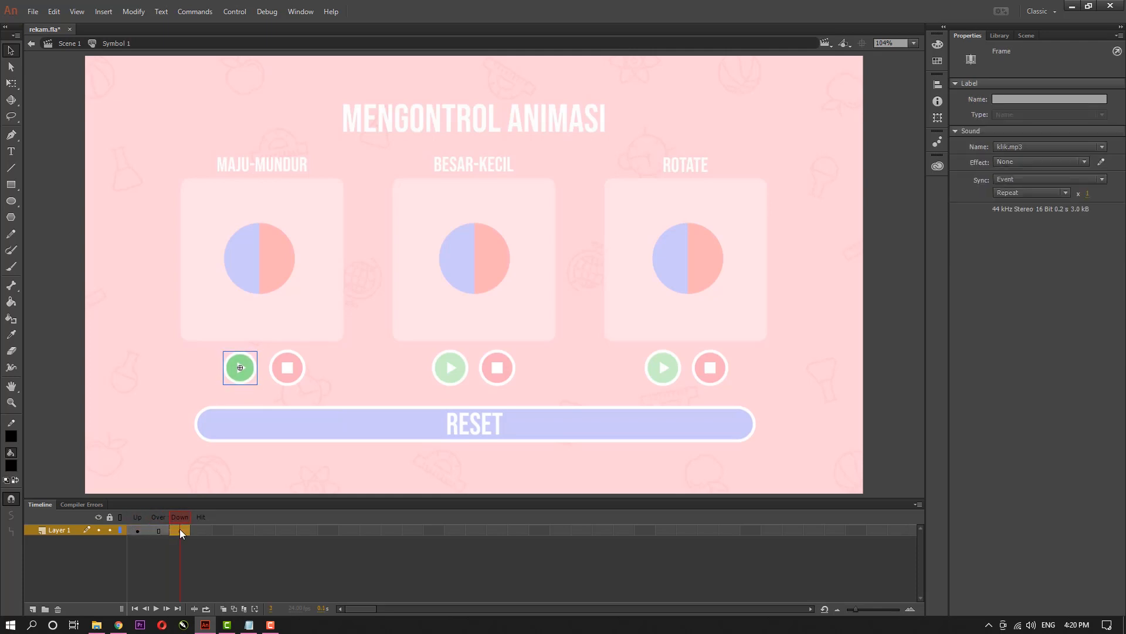
{"action": "right_click", "coordinate": [179, 529]}
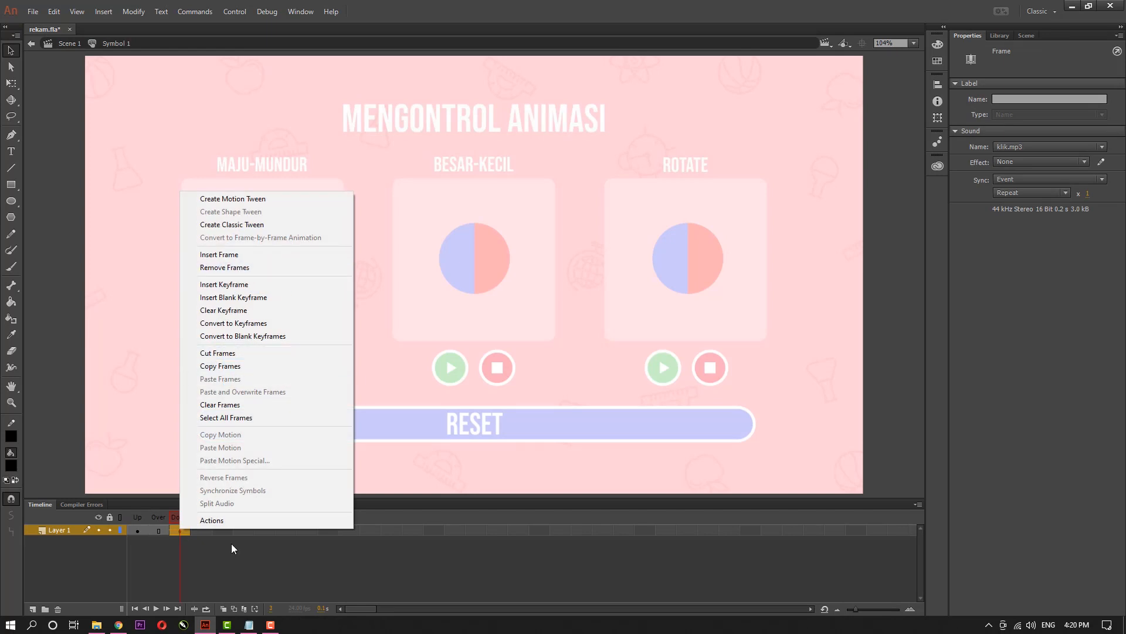
{"action": "left_click", "coordinate": [199, 554]}
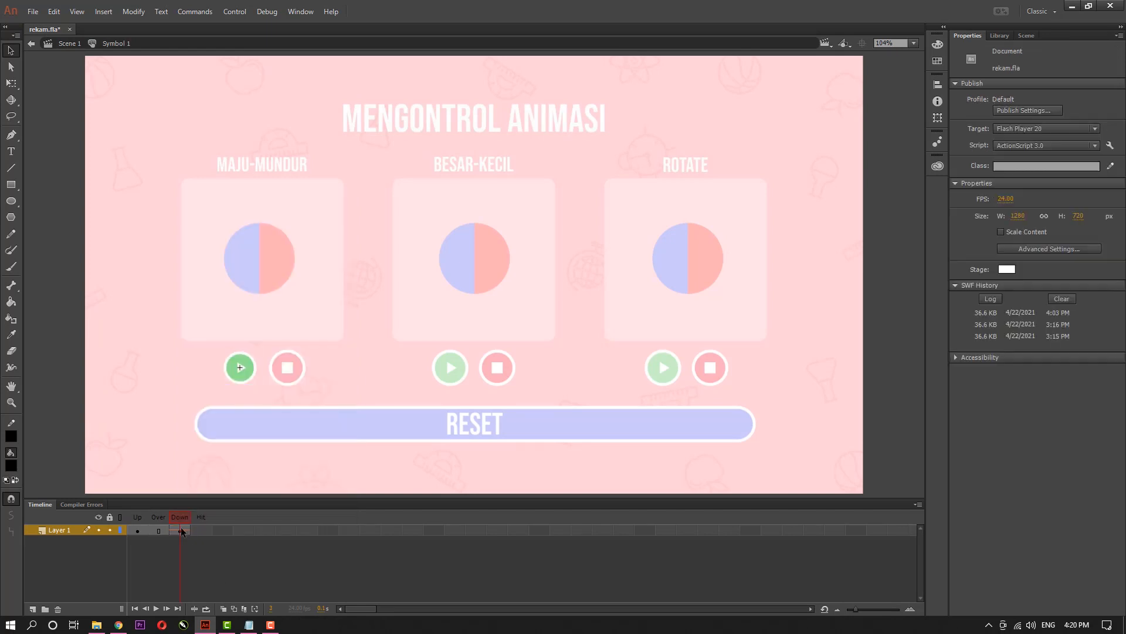
Inspect the scale and sound of the play button's Down frame and return to Scene 1
{"action": "left_click", "coordinate": [938, 118]}
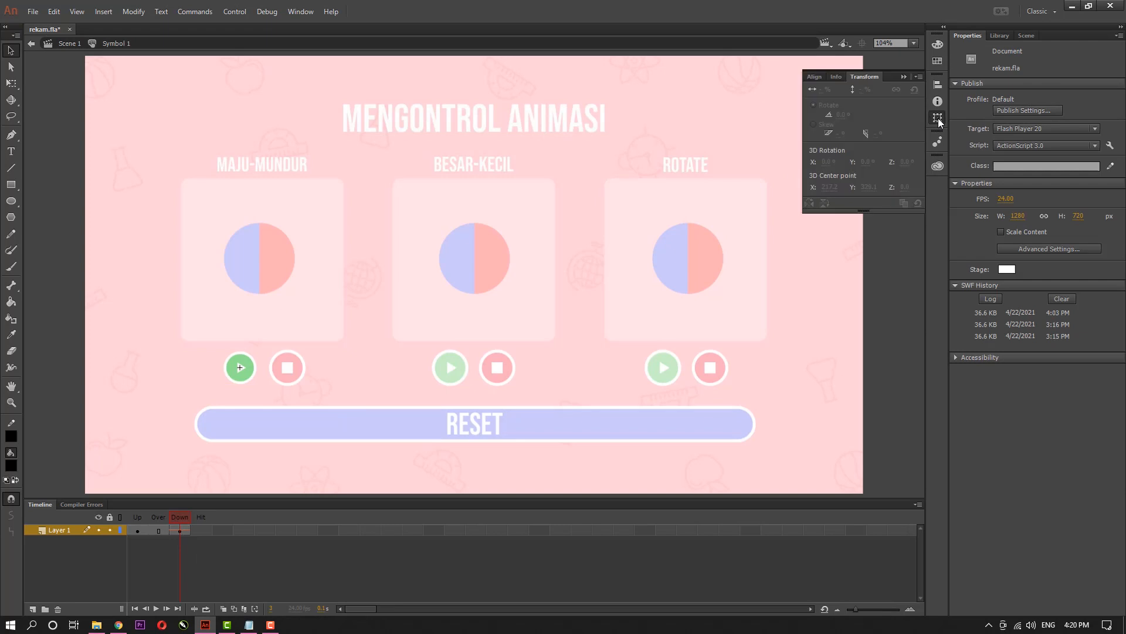
{"action": "left_click", "coordinate": [188, 529]}
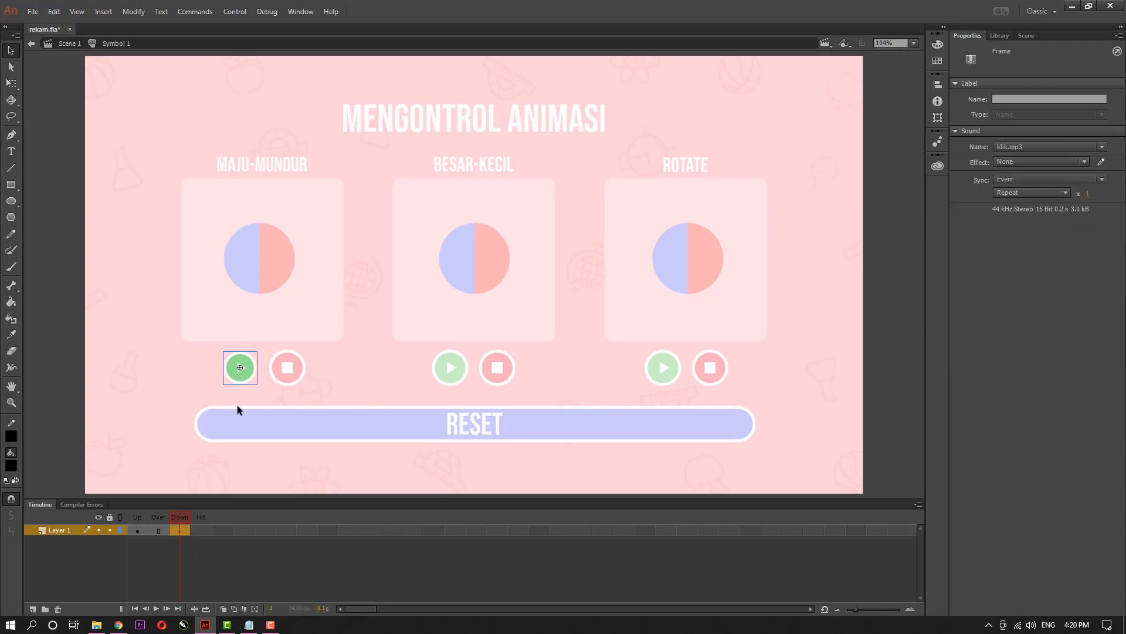
{"action": "left_click", "coordinate": [244, 377]}
{"action": "left_click", "coordinate": [938, 118]}
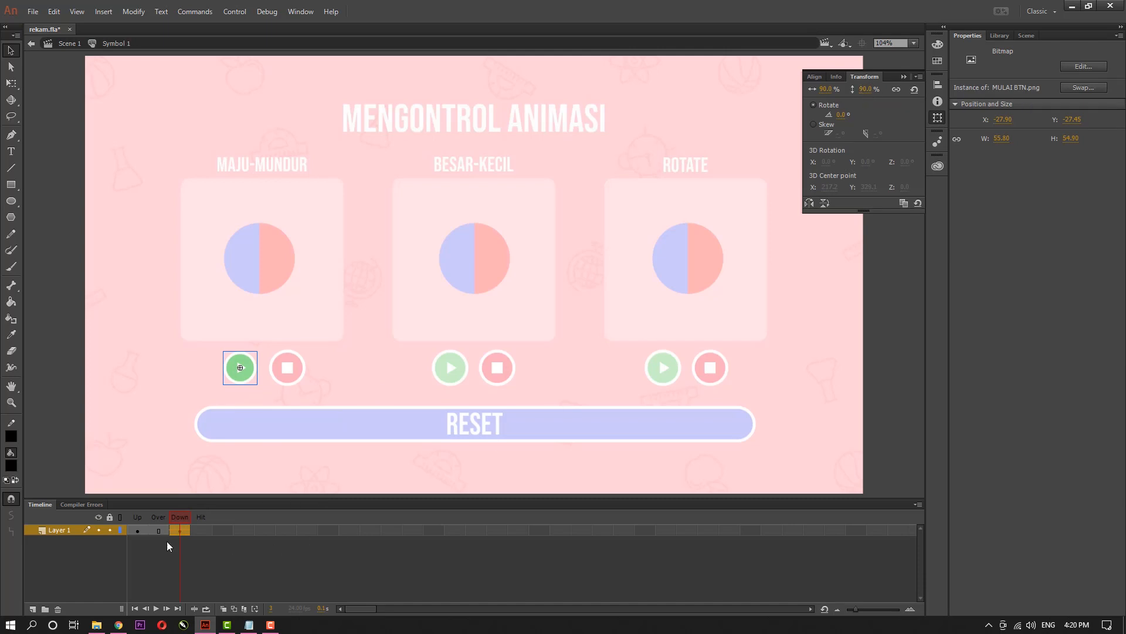
{"action": "left_click", "coordinate": [193, 538]}
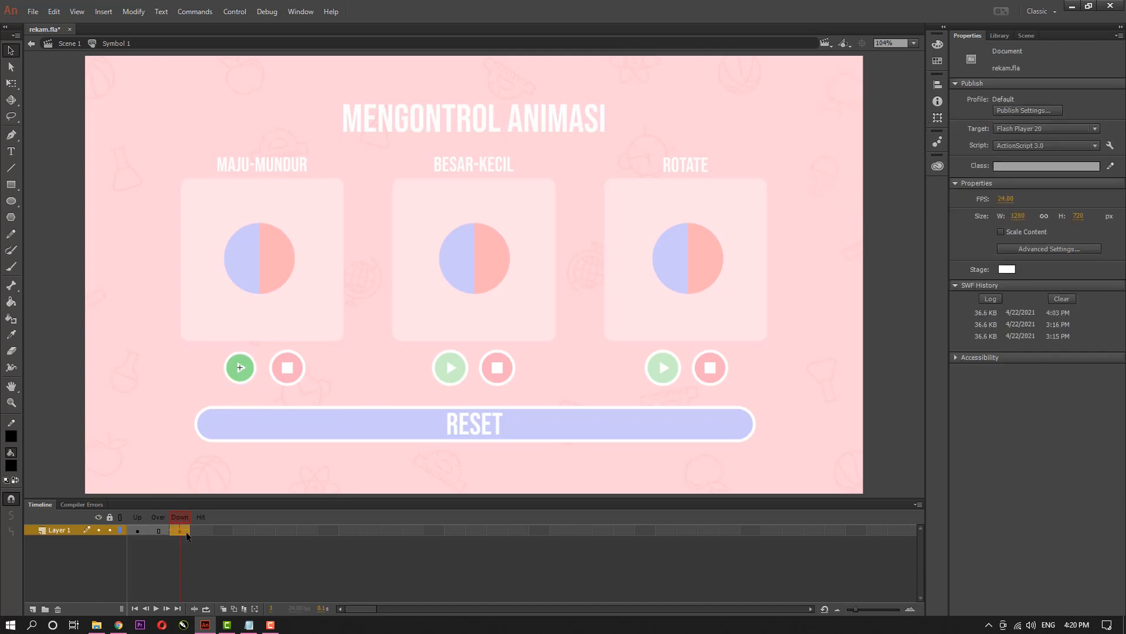
{"action": "left_click", "coordinate": [184, 531]}
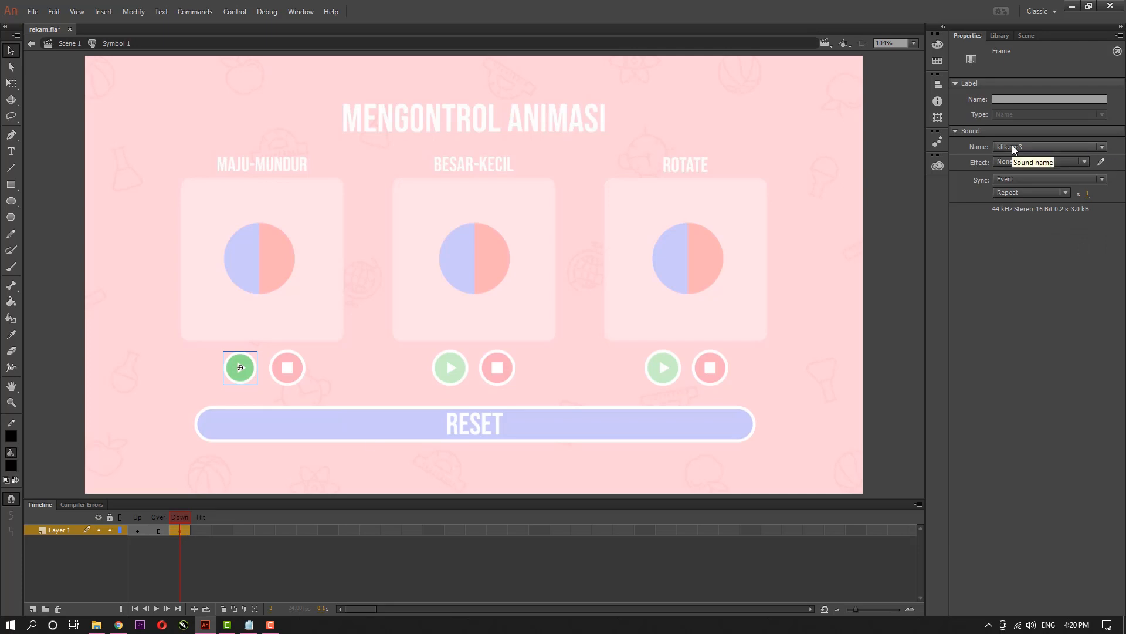
{"action": "left_click", "coordinate": [857, 285]}
{"action": "double_click", "coordinate": [895, 289]}
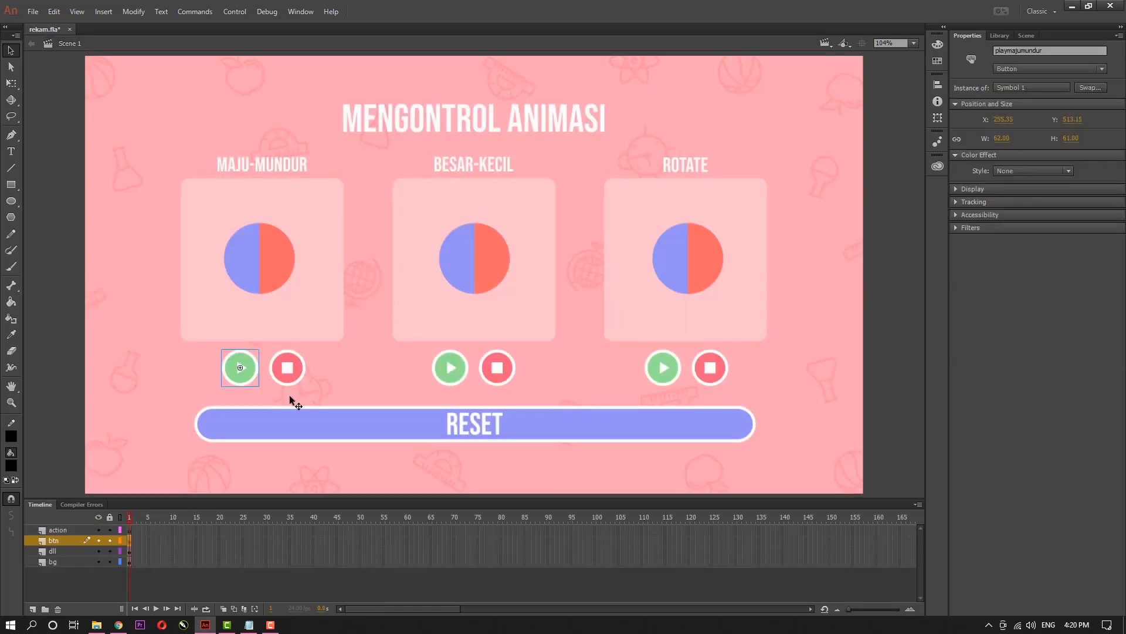
Examine the Up, Over and Down frames inside the Maju-Mundur stop button symbol, then return to Scene 1
{"action": "double_click", "coordinate": [288, 368]}
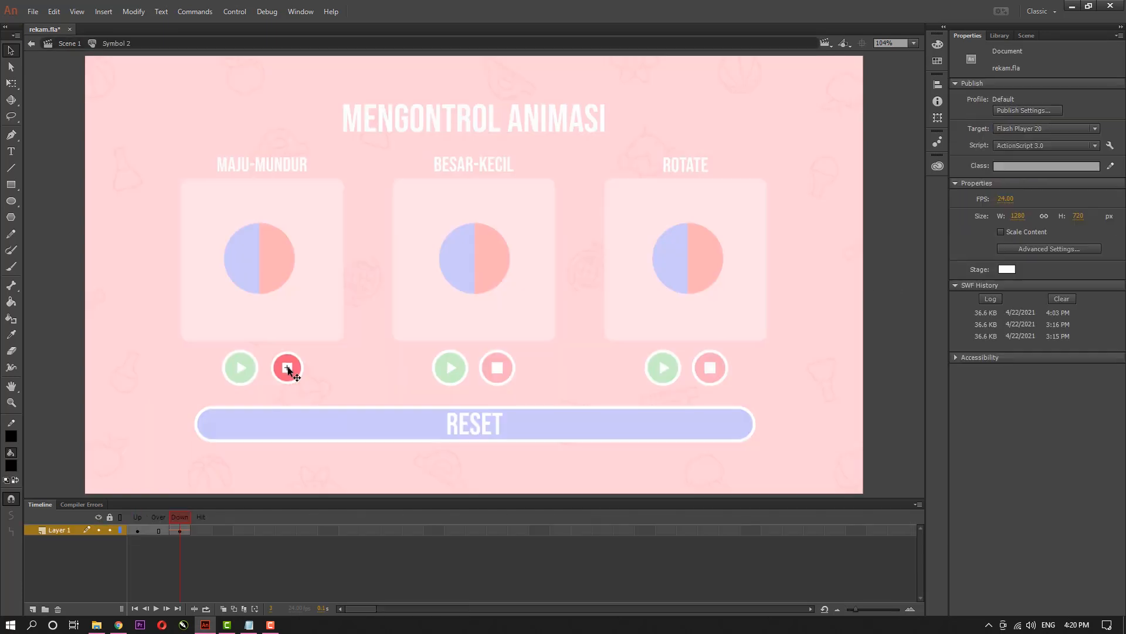
{"action": "left_click", "coordinate": [138, 530]}
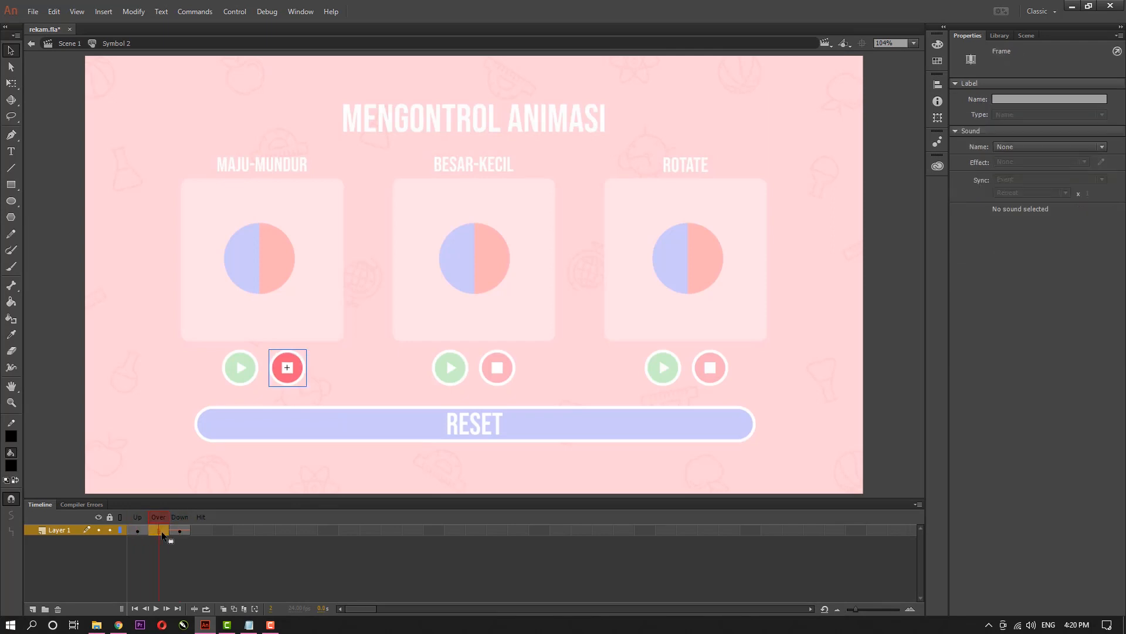
{"action": "left_click", "coordinate": [179, 530]}
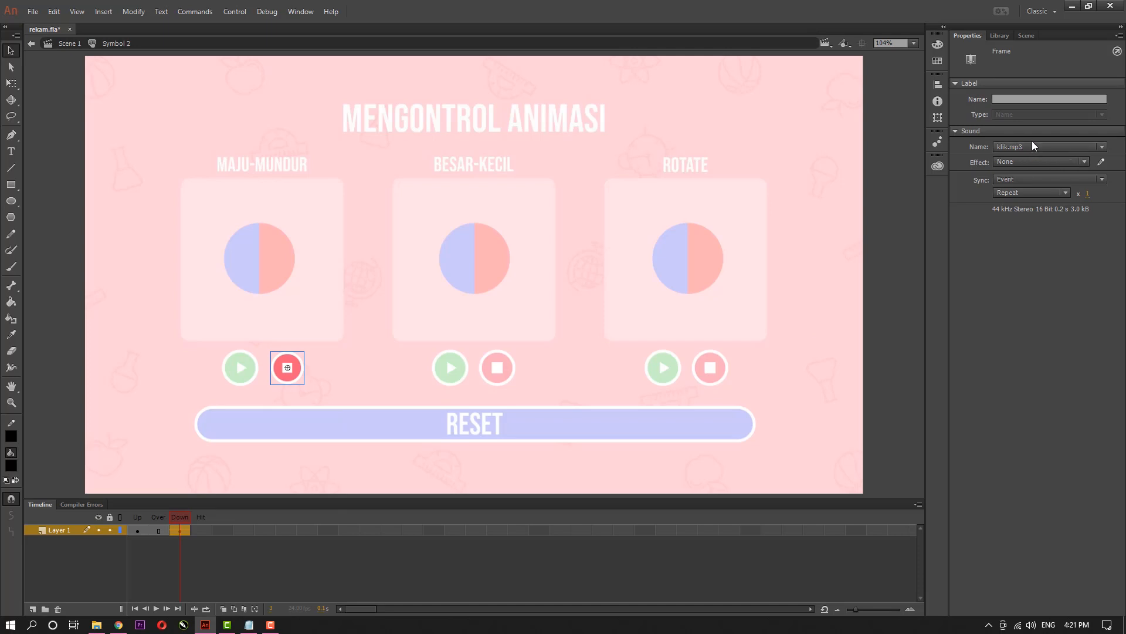
{"action": "double_click", "coordinate": [899, 189]}
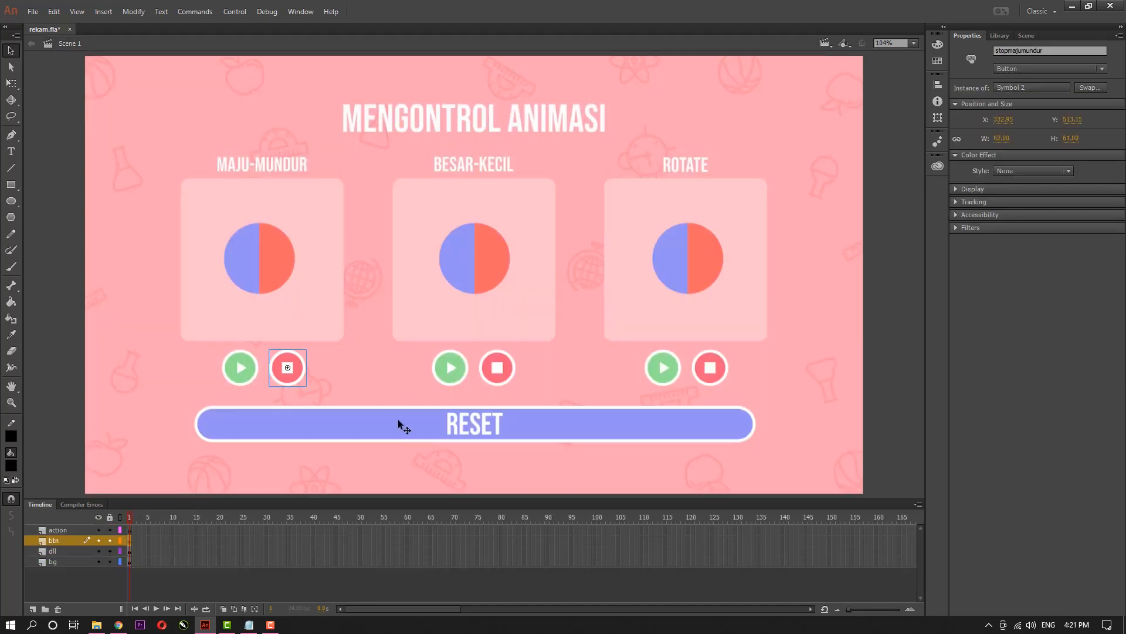
Examine the Up, Over and Down frames and the Down frame's sound inside the RESET button symbol, then return to Scene 1
{"action": "double_click", "coordinate": [481, 436]}
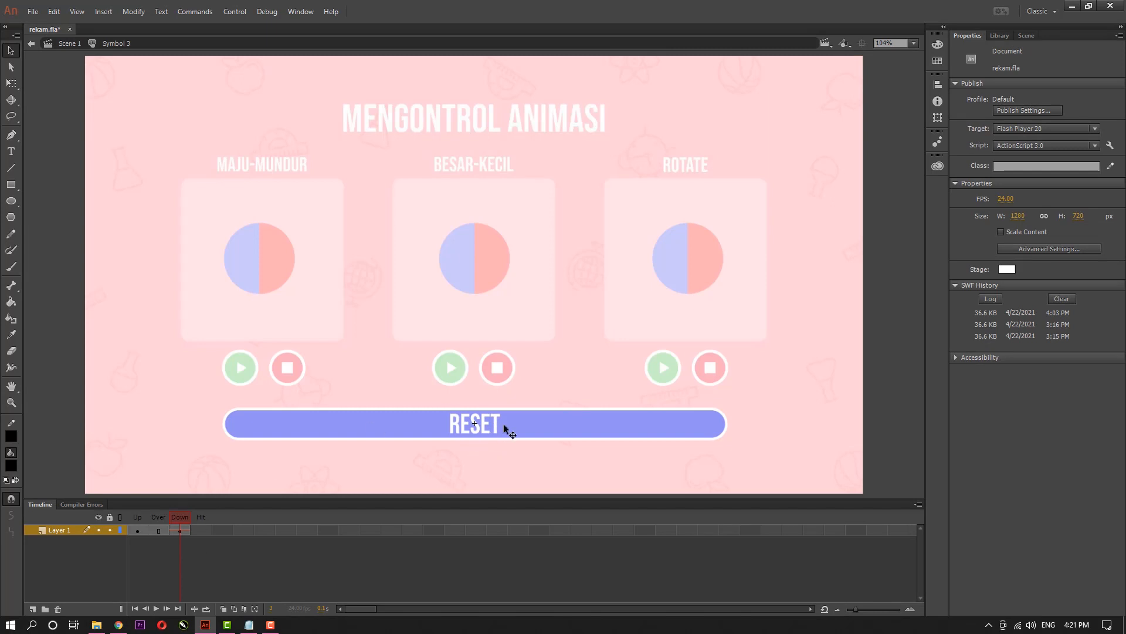
{"action": "left_click", "coordinate": [180, 530]}
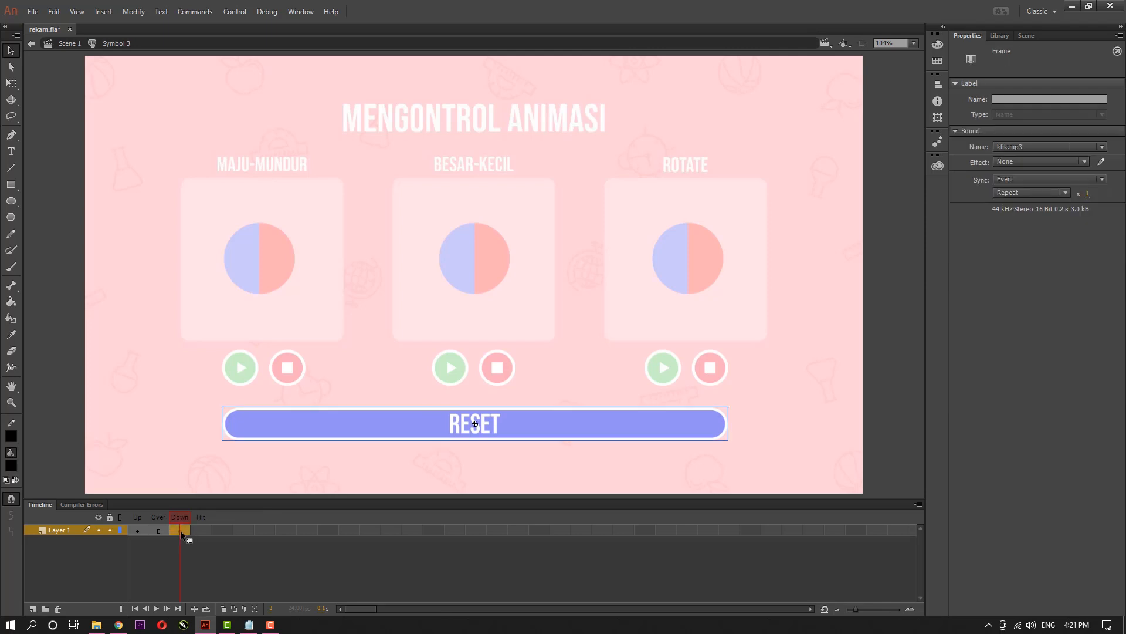
{"action": "left_click", "coordinate": [138, 531]}
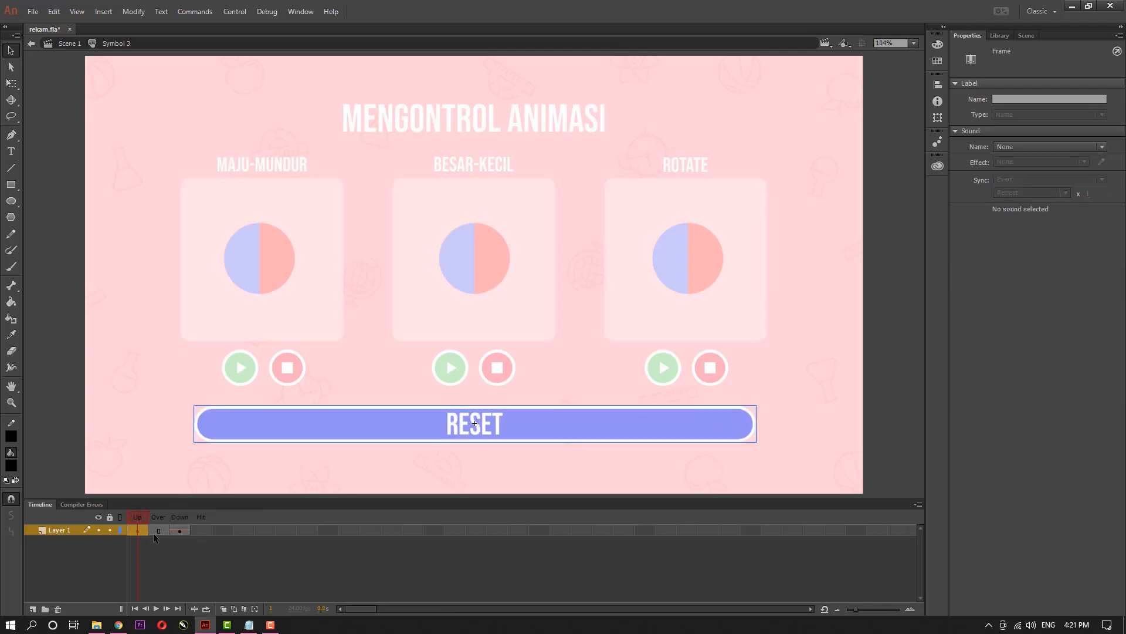
{"action": "left_click", "coordinate": [157, 533]}
{"action": "left_click", "coordinate": [181, 530]}
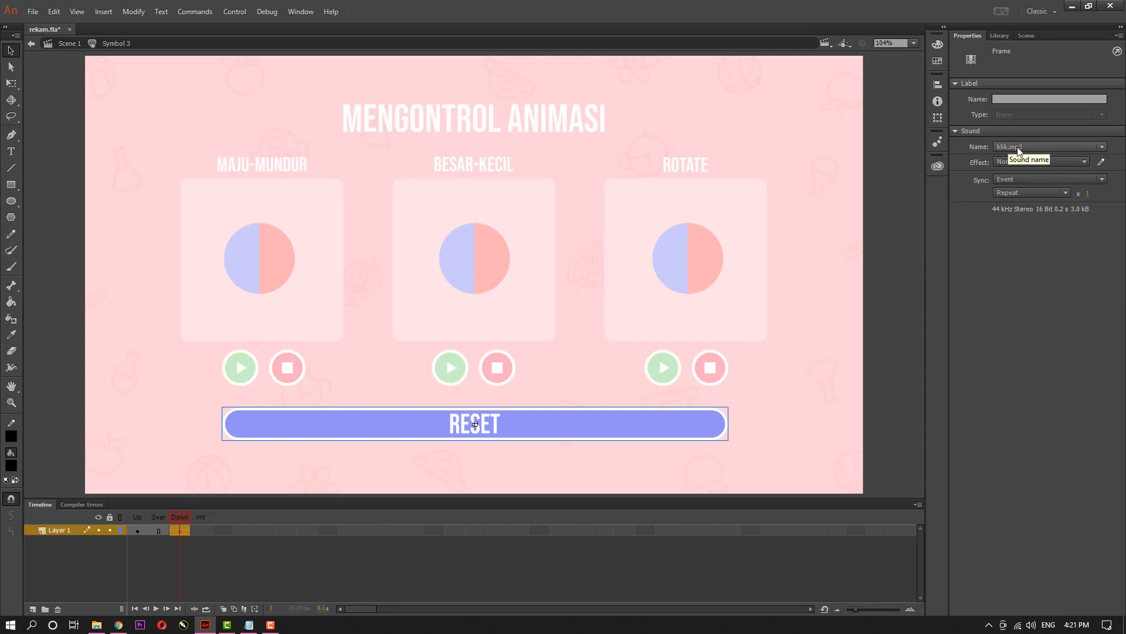
{"action": "double_click", "coordinate": [888, 229]}
Test the movie, try the play, stop and RESET buttons in the preview, and close it
{"action": "key", "text": "ctrl+Return"}
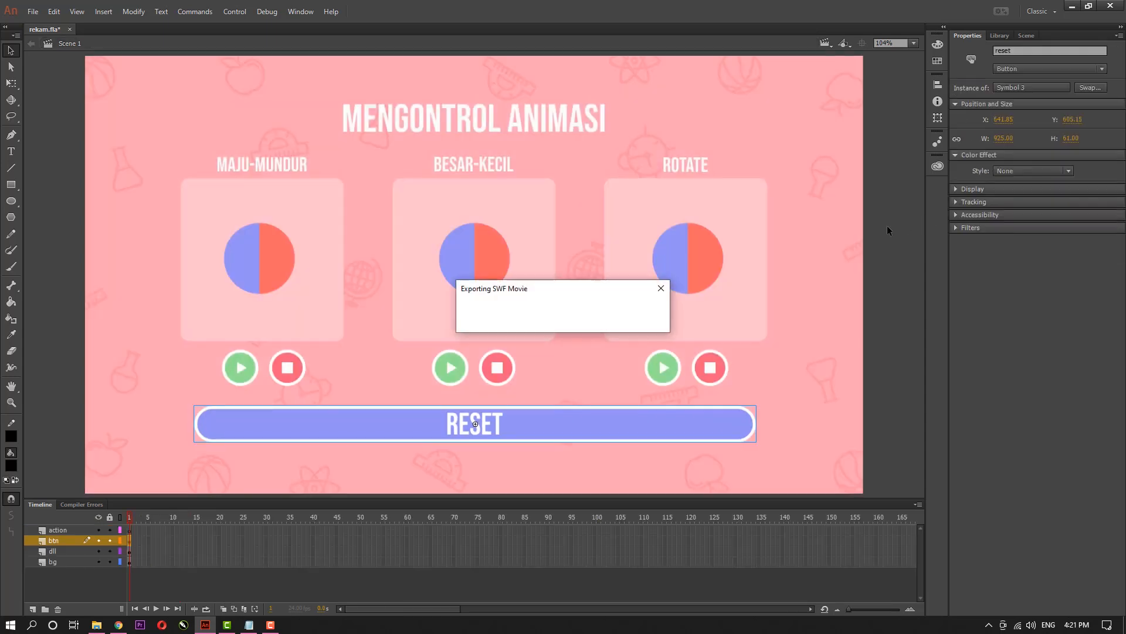
{"action": "left_click_drag", "start_coordinate": [656, 94], "coordinate": [584, 74]}
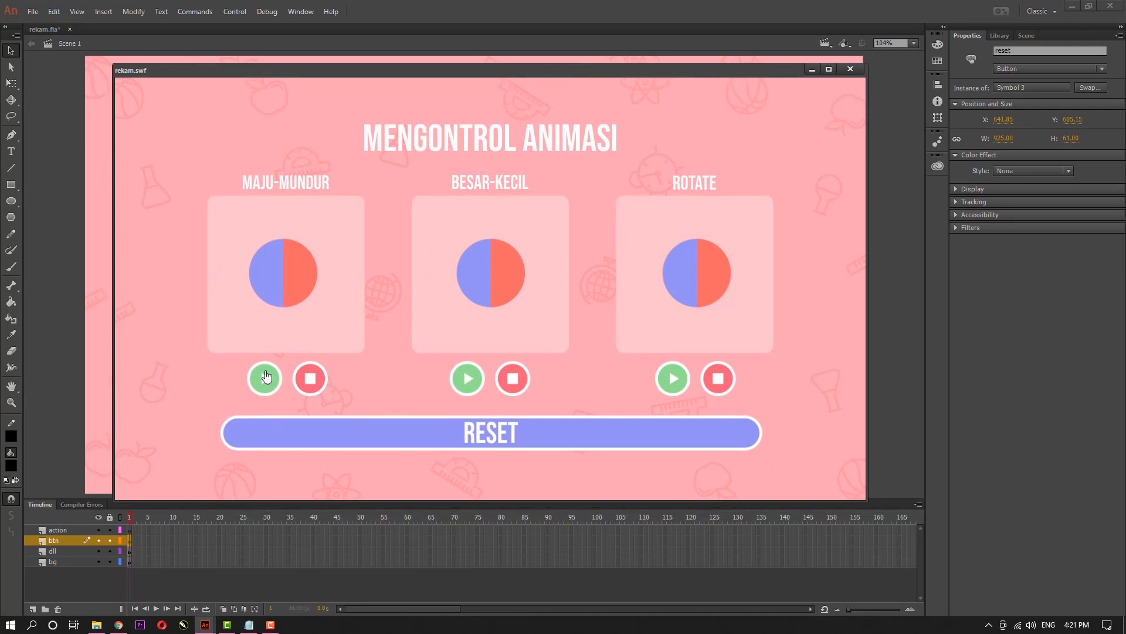
{"action": "left_click", "coordinate": [313, 382]}
{"action": "left_click", "coordinate": [525, 445]}
{"action": "left_click", "coordinate": [526, 443]}
{"action": "left_click", "coordinate": [476, 379]}
{"action": "left_click", "coordinate": [672, 382]}
{"action": "left_click", "coordinate": [703, 432]}
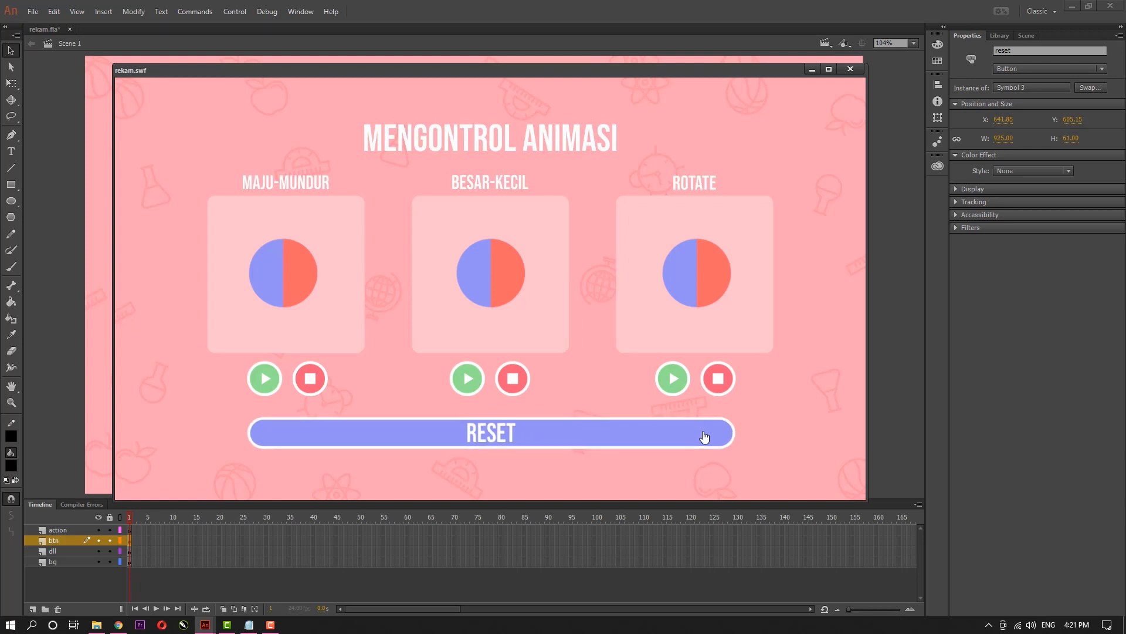
{"action": "left_click_drag", "start_coordinate": [587, 73], "coordinate": [584, 65]}
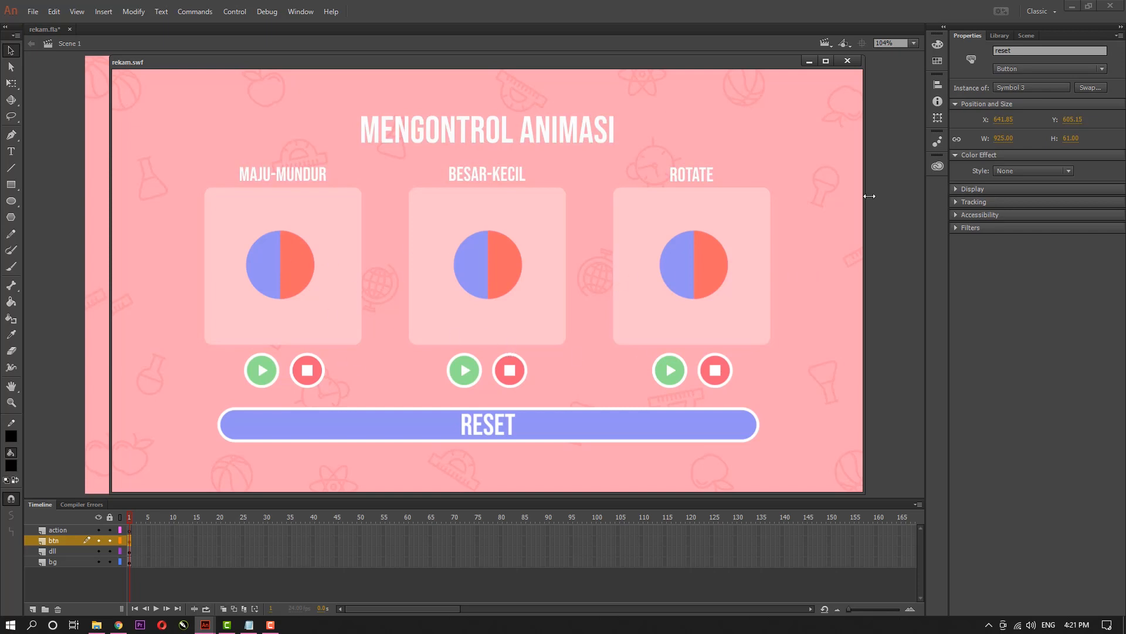
{"action": "left_click", "coordinate": [900, 277]}
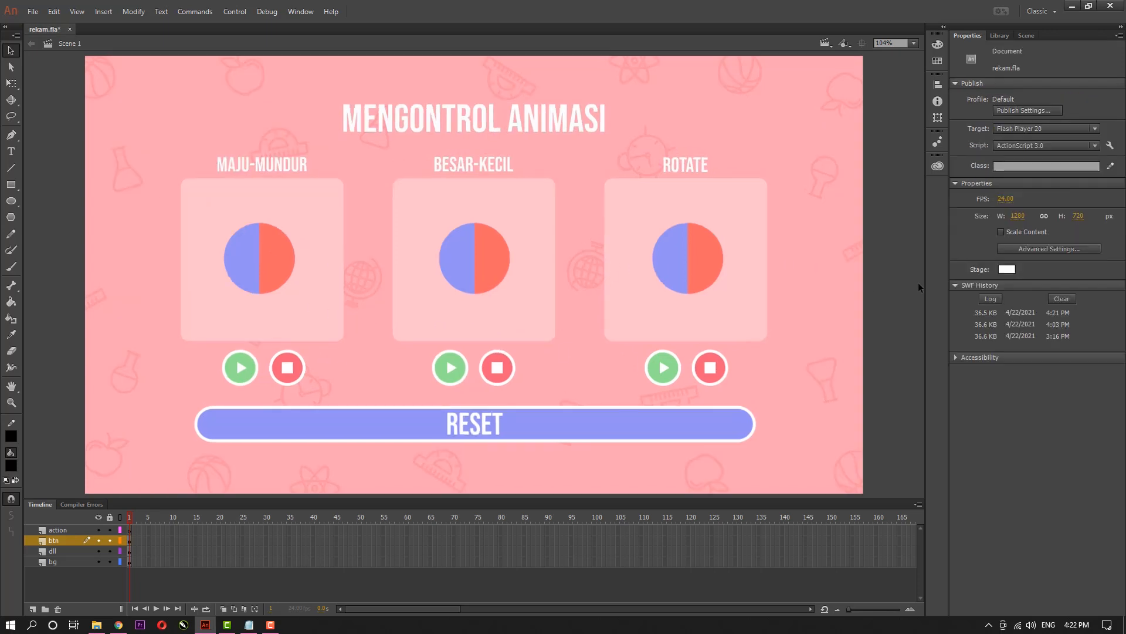
Check the instance names of the play and stop buttons of all three animations and of the RESET button
{"action": "left_click", "coordinate": [240, 370]}
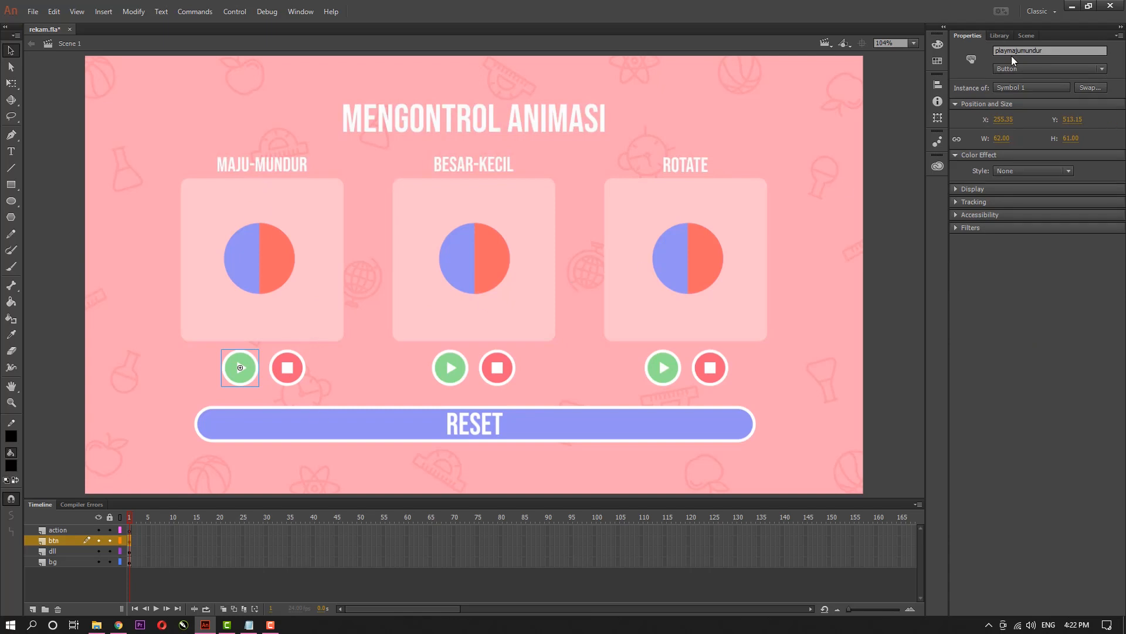
{"action": "left_click", "coordinate": [282, 382]}
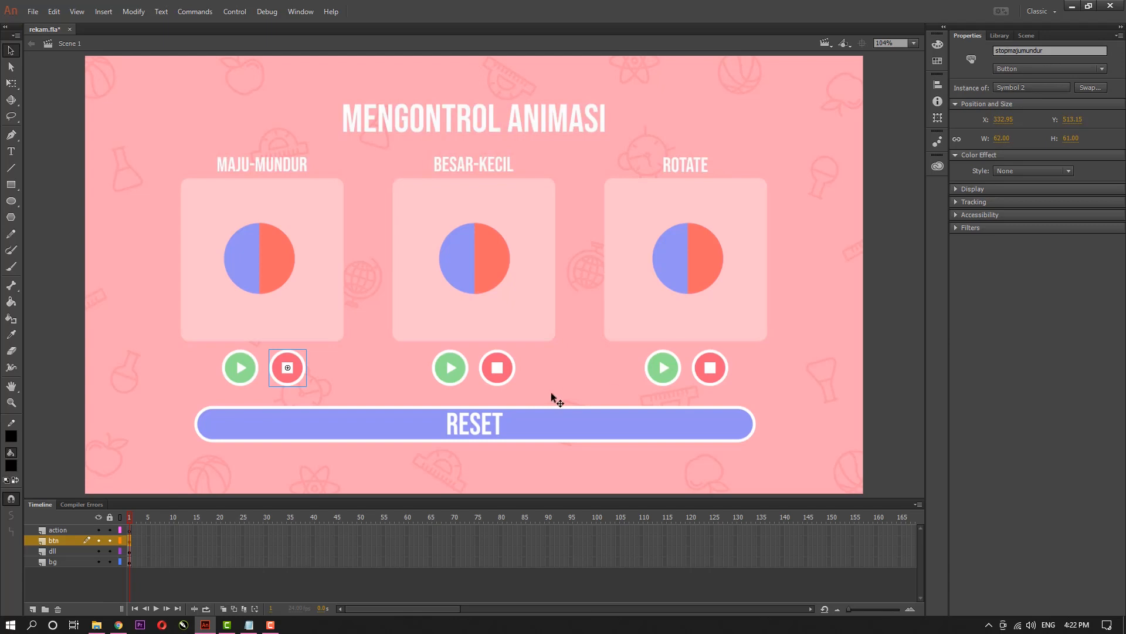
{"action": "left_click", "coordinate": [451, 370]}
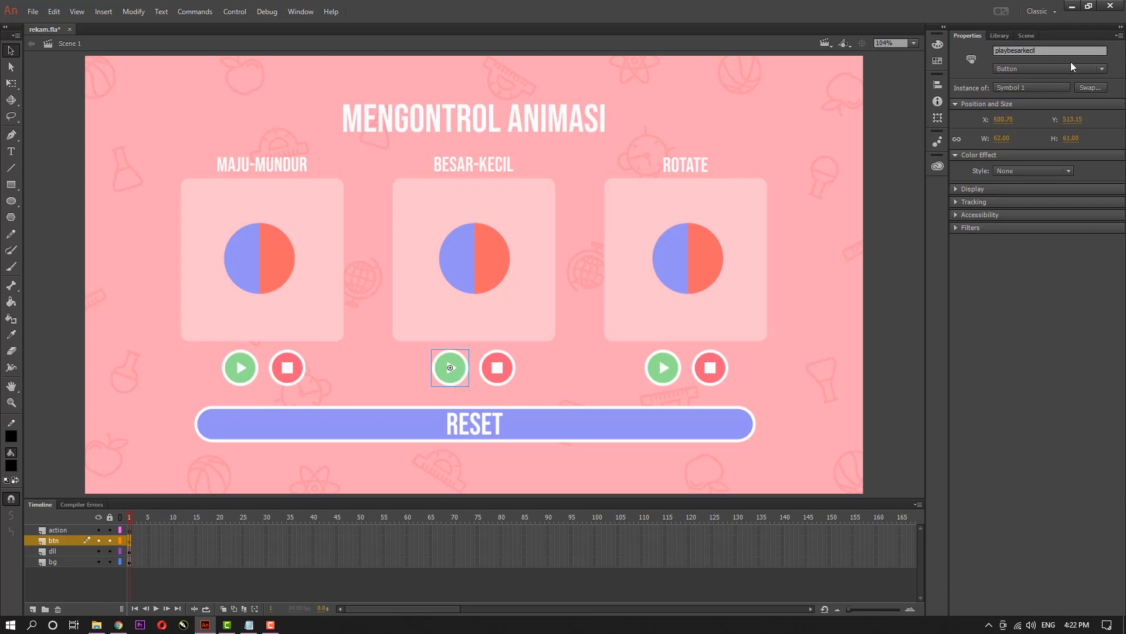
{"action": "left_click", "coordinate": [499, 369]}
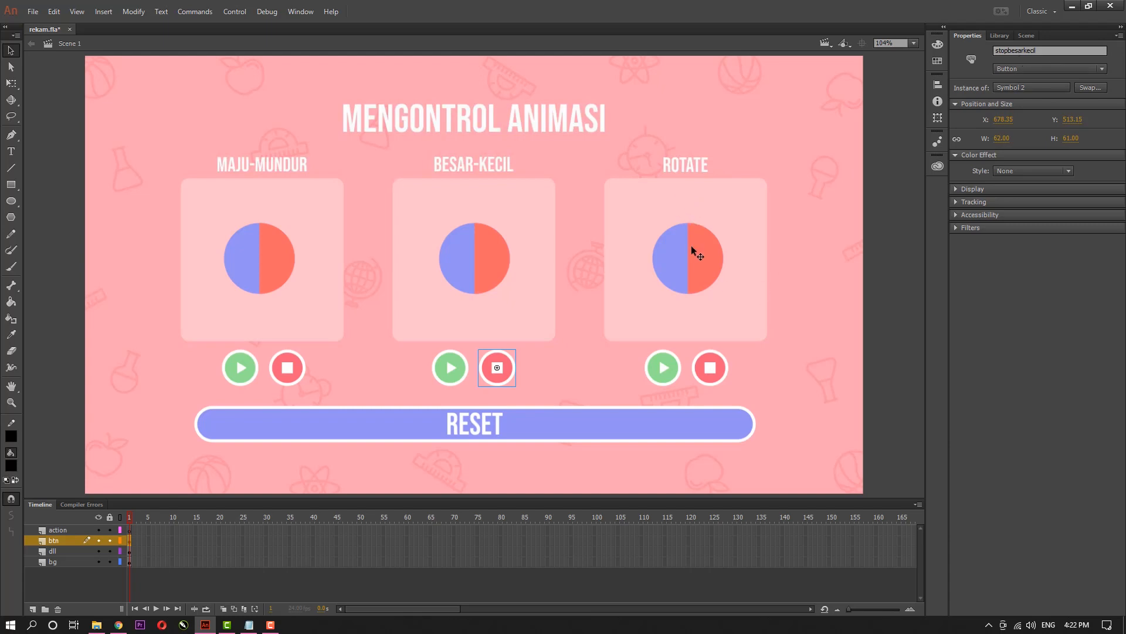
{"action": "left_click", "coordinate": [665, 369]}
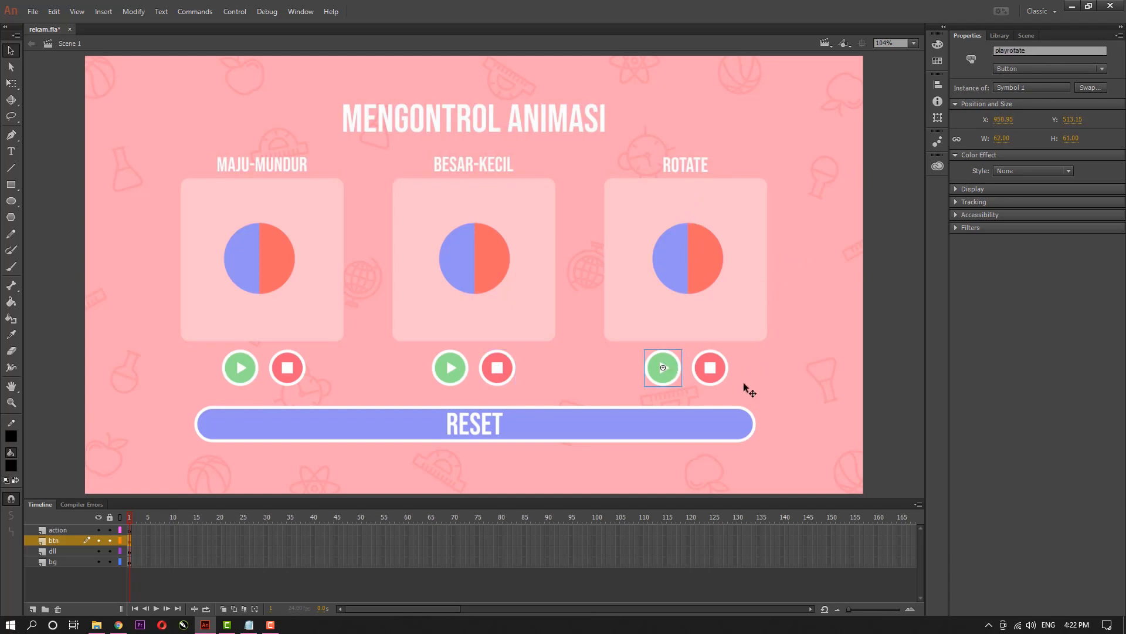
{"action": "left_click", "coordinate": [709, 375]}
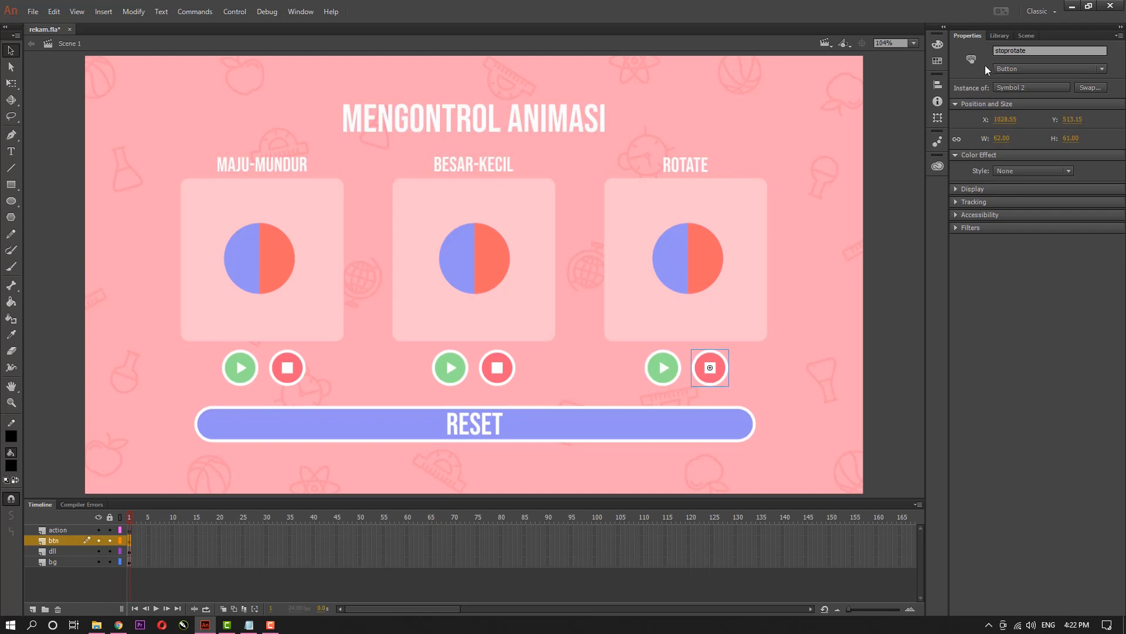
{"action": "left_click", "coordinate": [544, 418]}
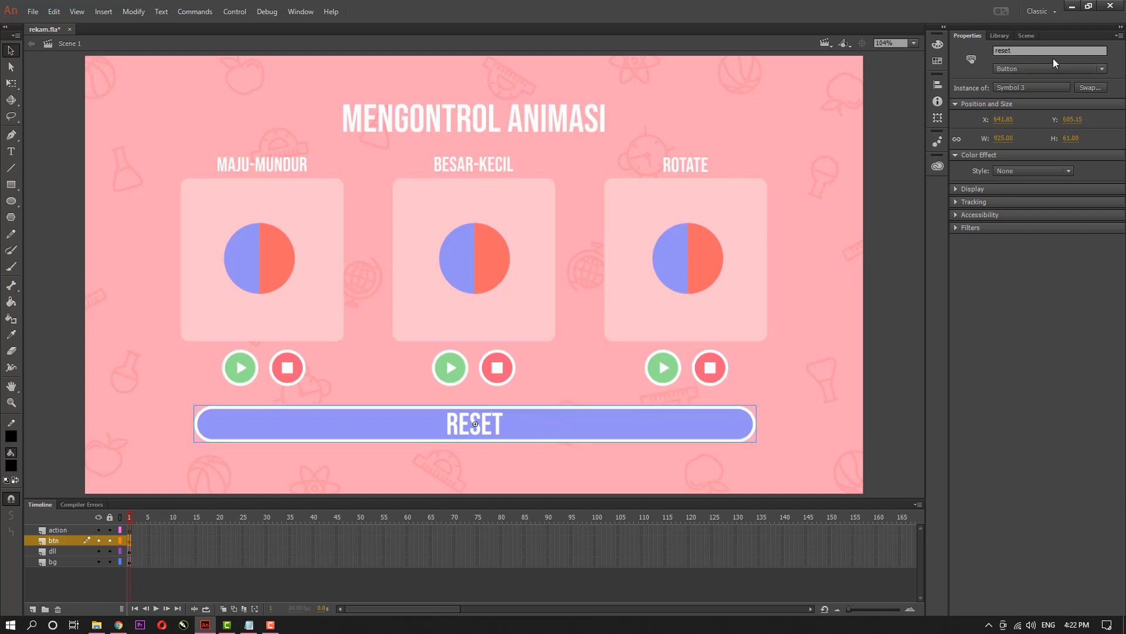
{"action": "left_click", "coordinate": [896, 197]}
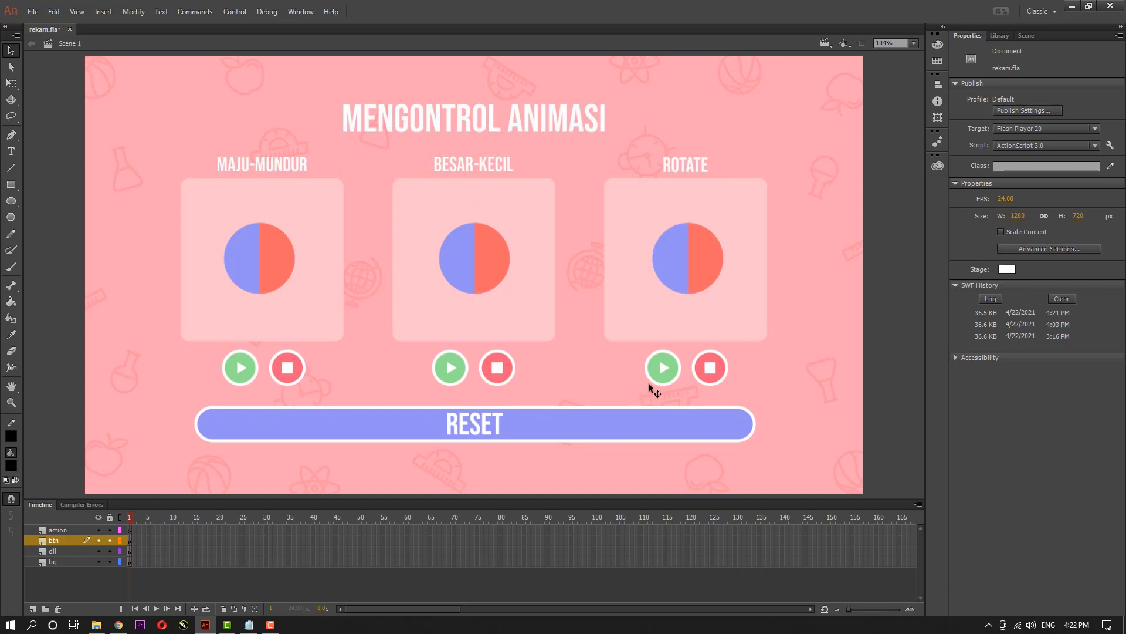
Inspect the bitmap properties of the Maju-Mundur, Besar-Kecil and Rotate balls in turn
{"action": "left_click", "coordinate": [477, 265]}
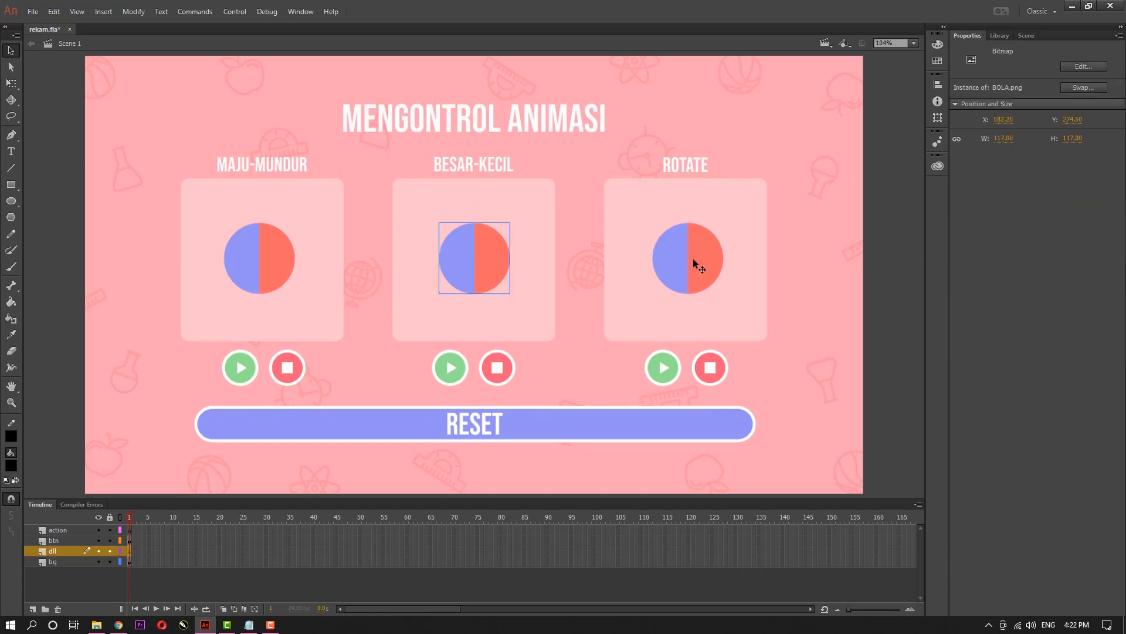
{"action": "left_click", "coordinate": [695, 258]}
{"action": "left_click", "coordinate": [246, 276]}
{"action": "left_click", "coordinate": [469, 250]}
{"action": "left_click", "coordinate": [705, 261]}
{"action": "left_click", "coordinate": [277, 258]}
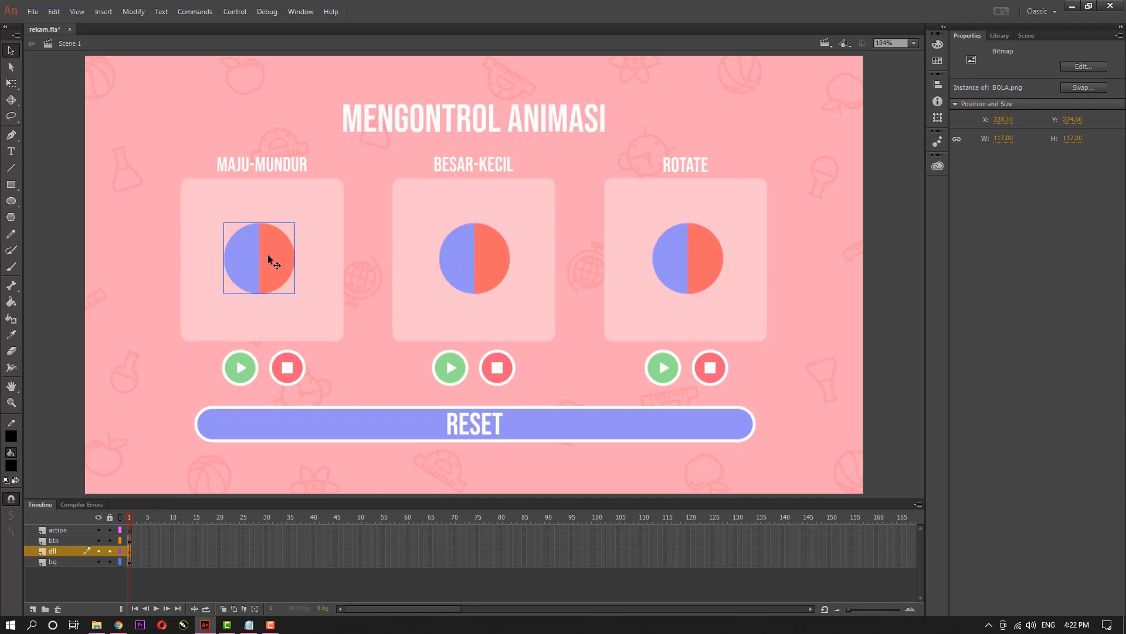
{"action": "left_click", "coordinate": [481, 262]}
{"action": "left_click", "coordinate": [702, 258]}
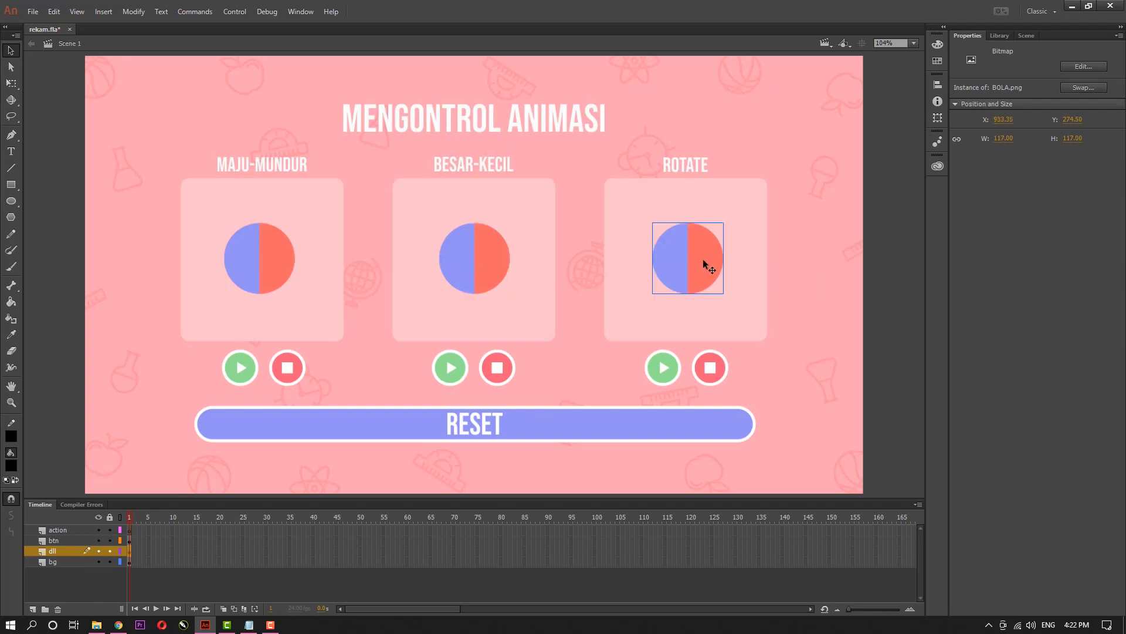
Convert the Maju-Mundur ball bitmap to a Movie Clip symbol, keeping the name Symbol 4
{"action": "left_click", "coordinate": [253, 245]}
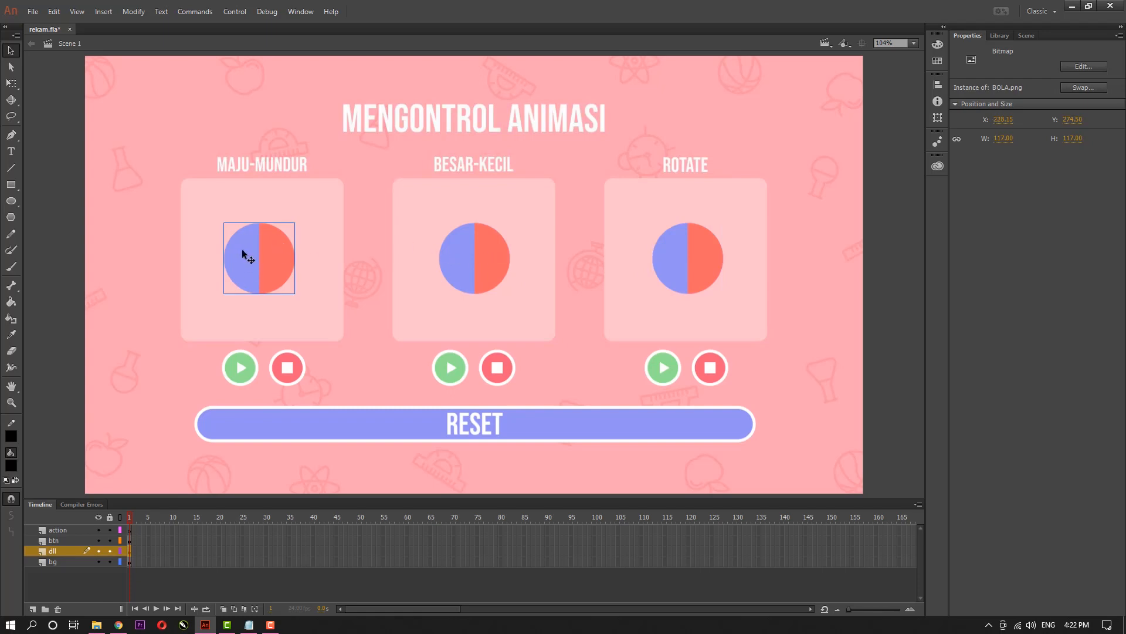
{"action": "right_click", "coordinate": [241, 249]}
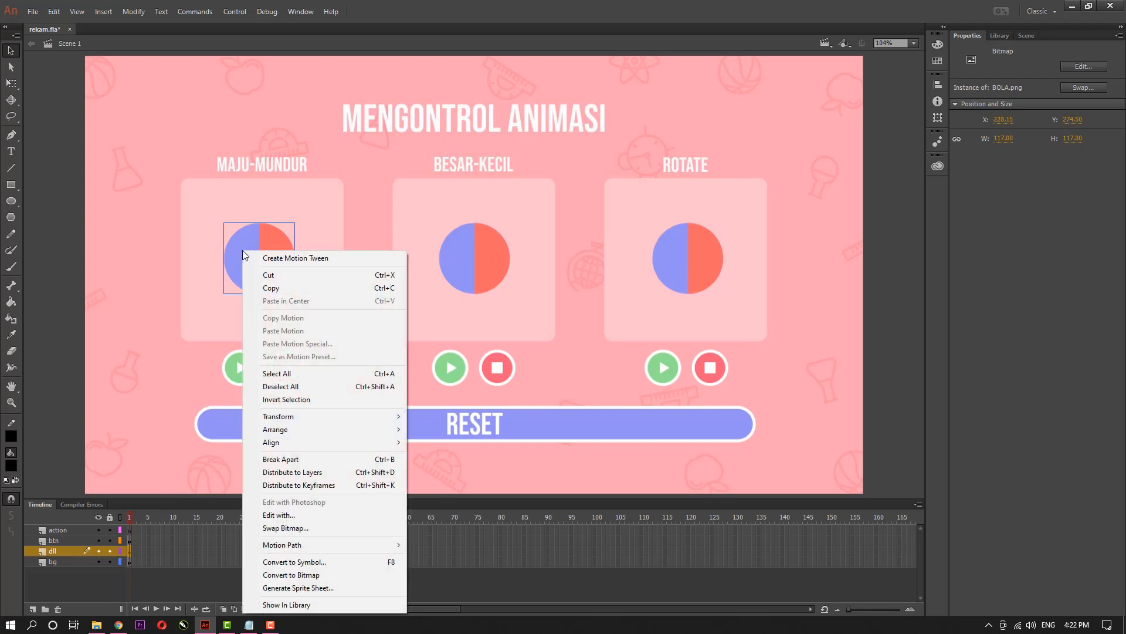
{"action": "left_click", "coordinate": [314, 560]}
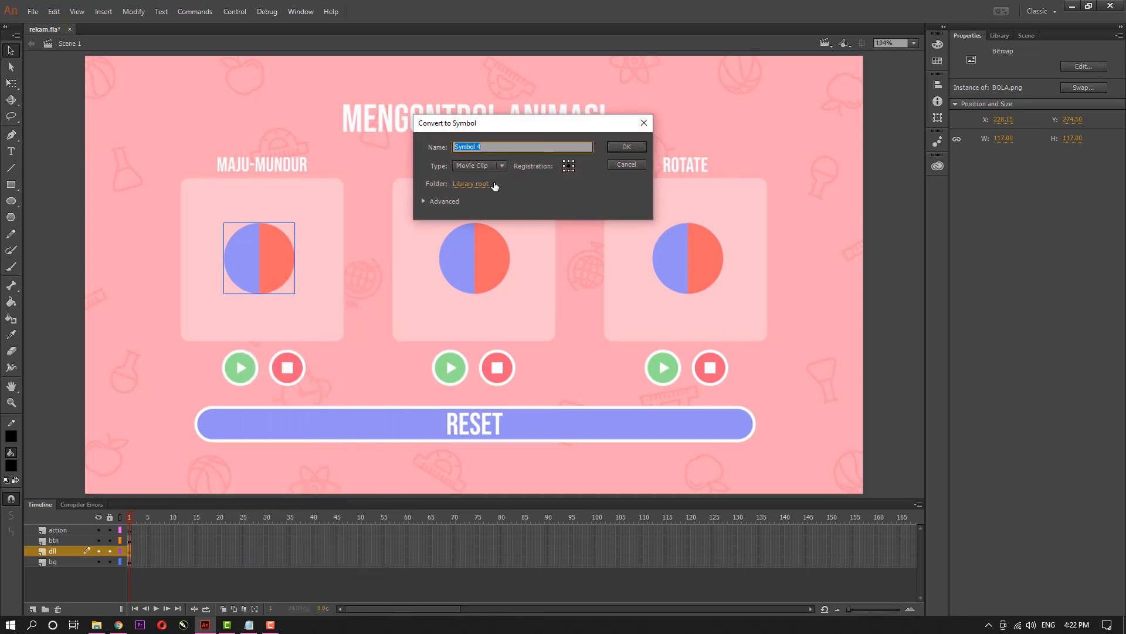
{"action": "left_click", "coordinate": [477, 167]}
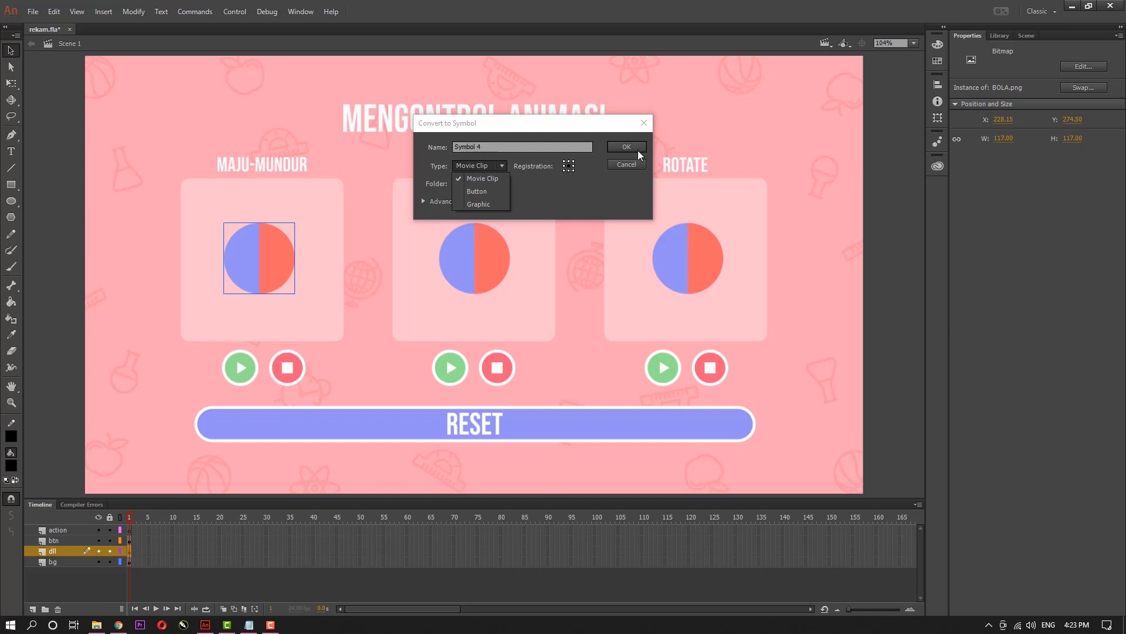
{"action": "left_click", "coordinate": [621, 149]}
{"action": "left_click", "coordinate": [623, 149]}
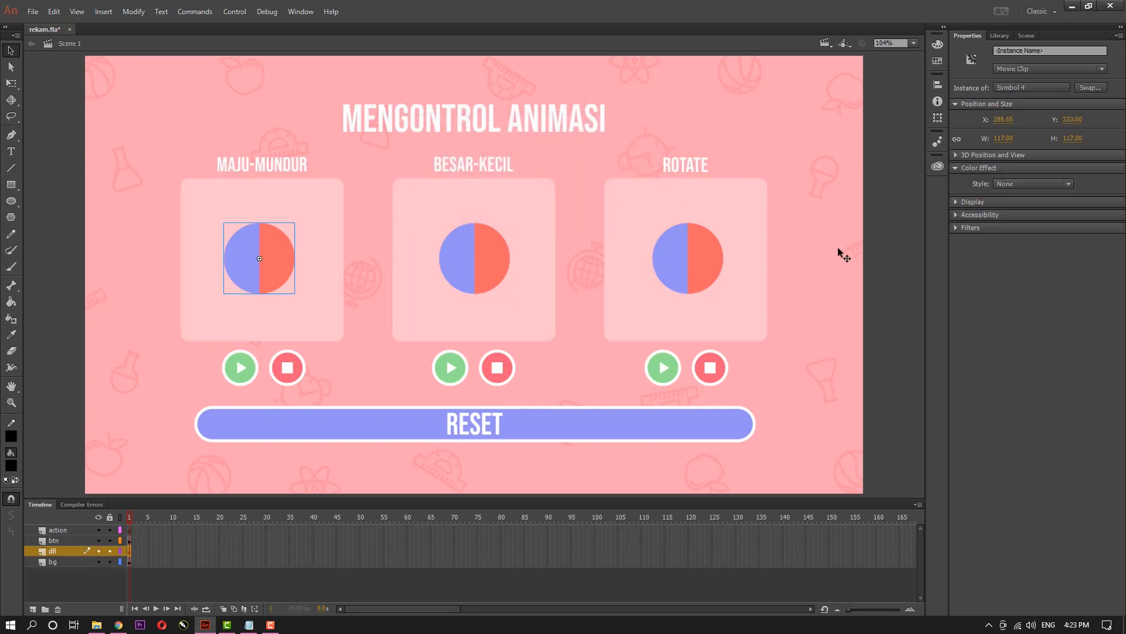
Open the Maju-Mundur ball movie clip and move its ball horizontally to the left edge of the panel, at X about -129
{"action": "left_click", "coordinate": [876, 234]}
{"action": "left_click", "coordinate": [255, 255]}
{"action": "left_click", "coordinate": [876, 315]}
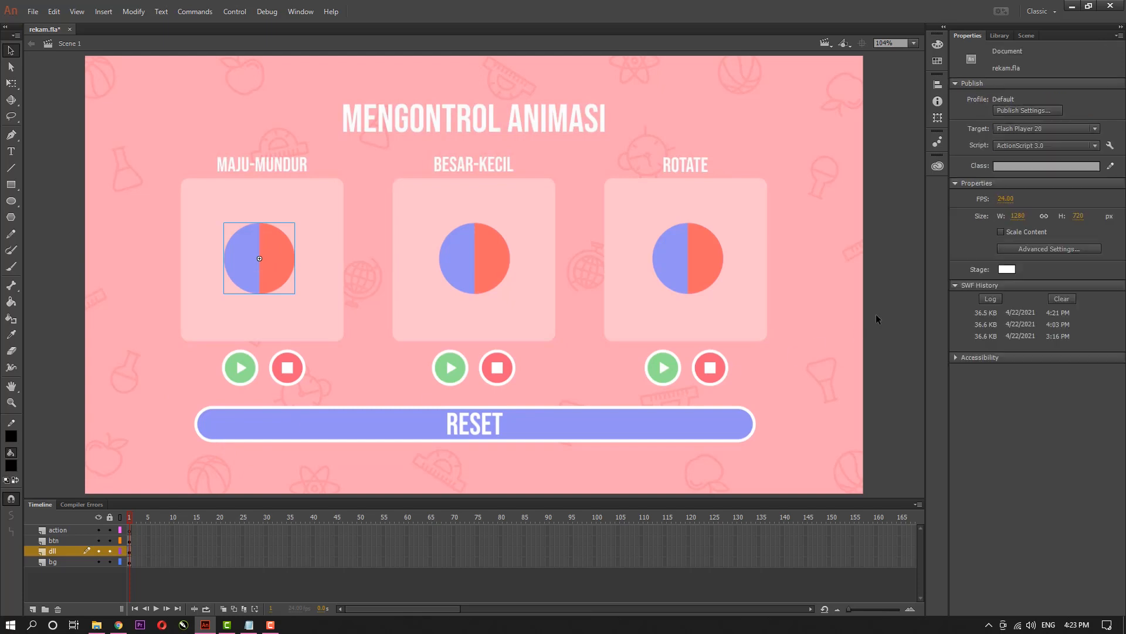
{"action": "left_click", "coordinate": [263, 266]}
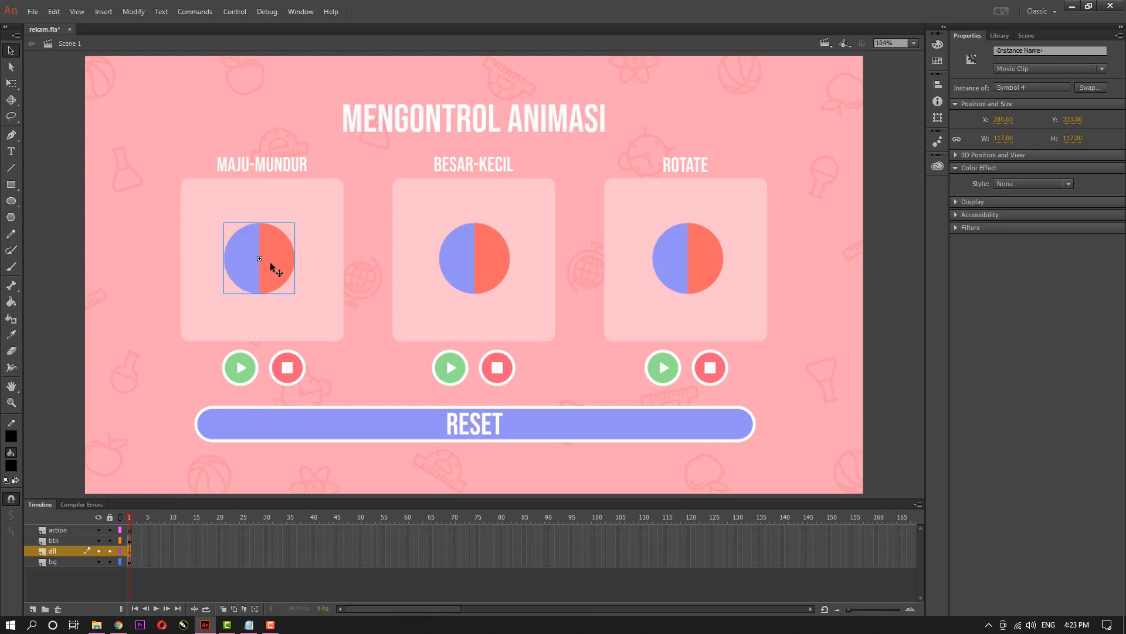
{"action": "double_click", "coordinate": [270, 262]}
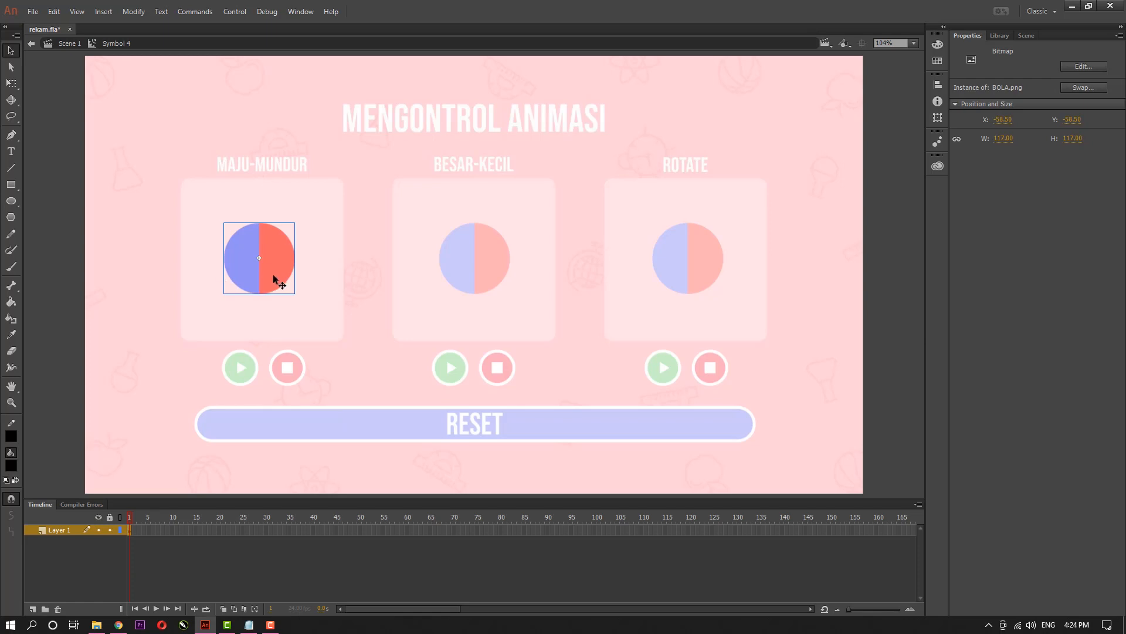
{"action": "left_click_drag", "start_coordinate": [258, 269], "coordinate": [215, 269]}
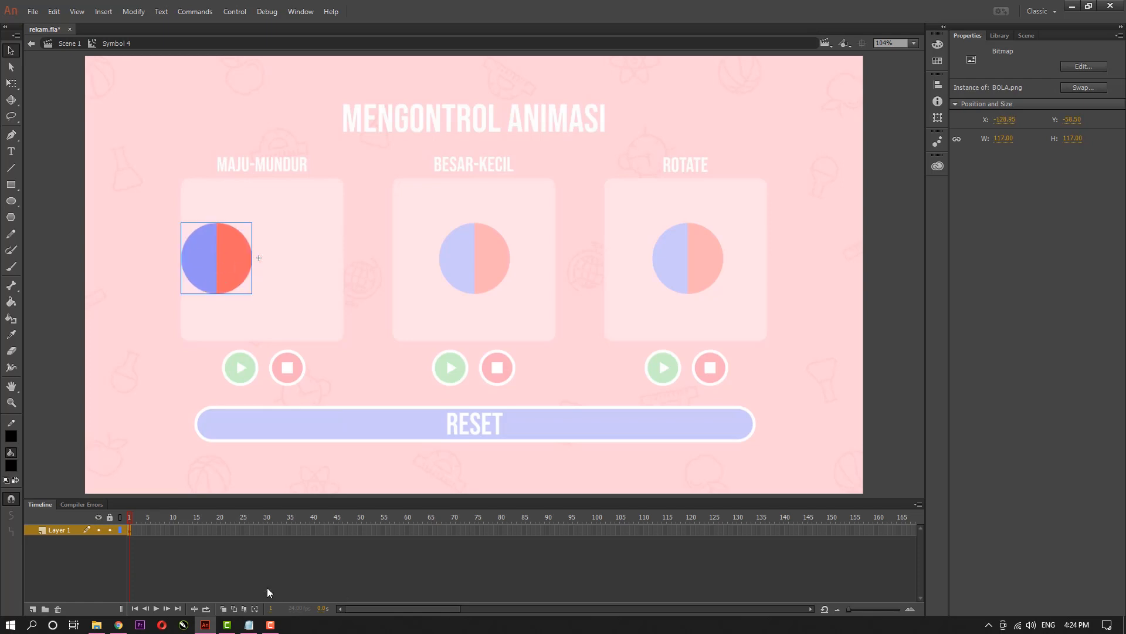
Insert a keyframe at frame 25, move the ball there to the panel's right edge at X 22.60, and scrub between the keyframes
{"action": "left_click", "coordinate": [241, 529]}
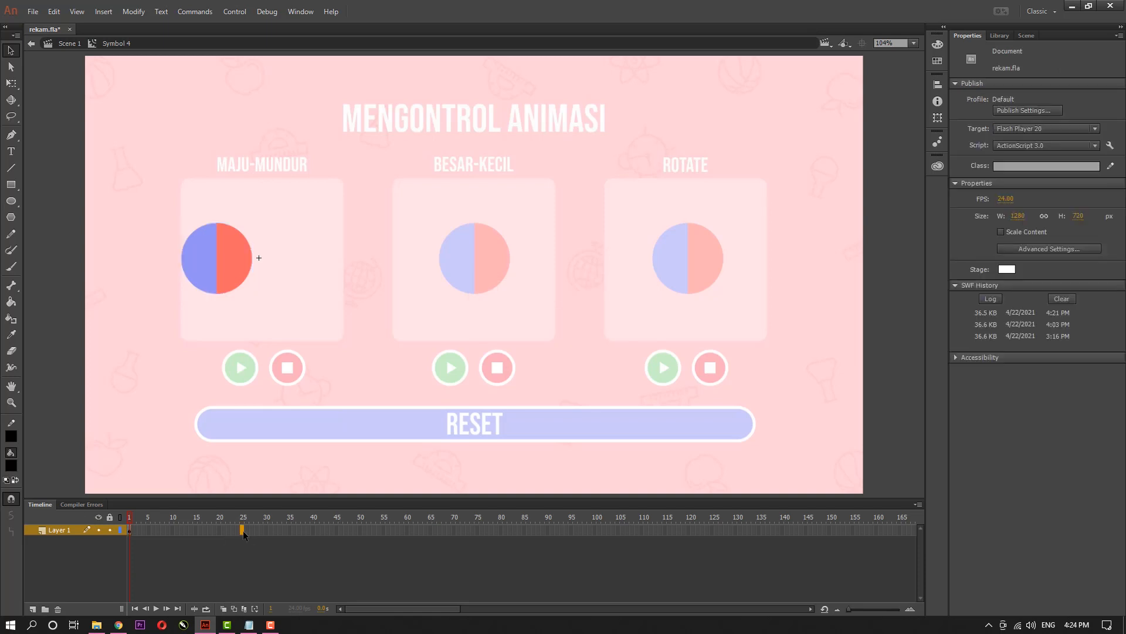
{"action": "right_click", "coordinate": [241, 529]}
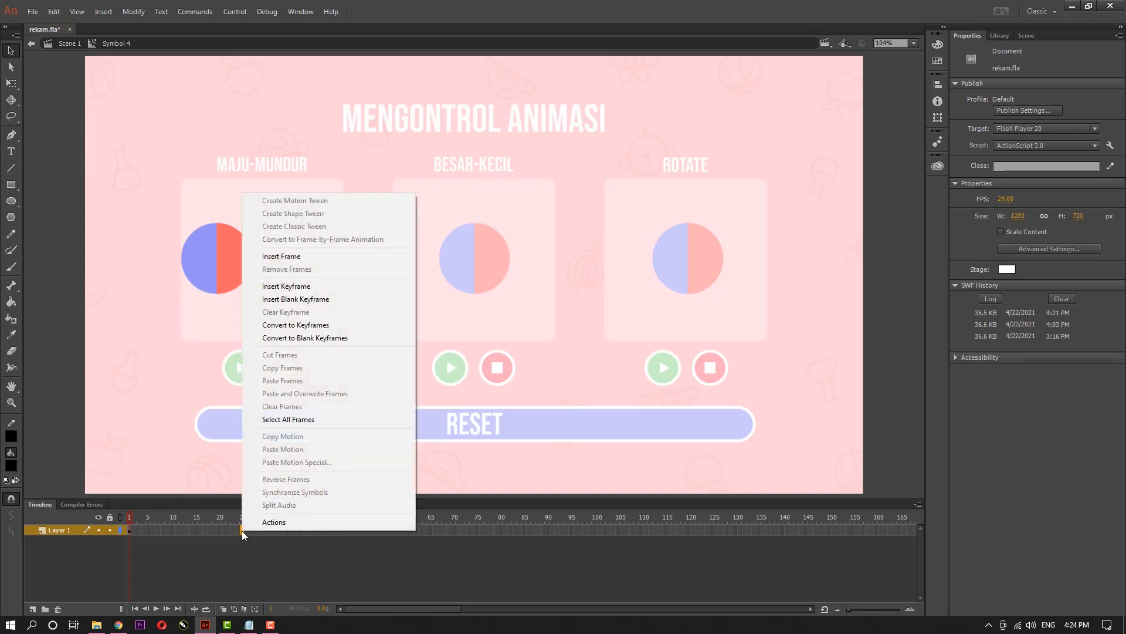
{"action": "left_click", "coordinate": [320, 286]}
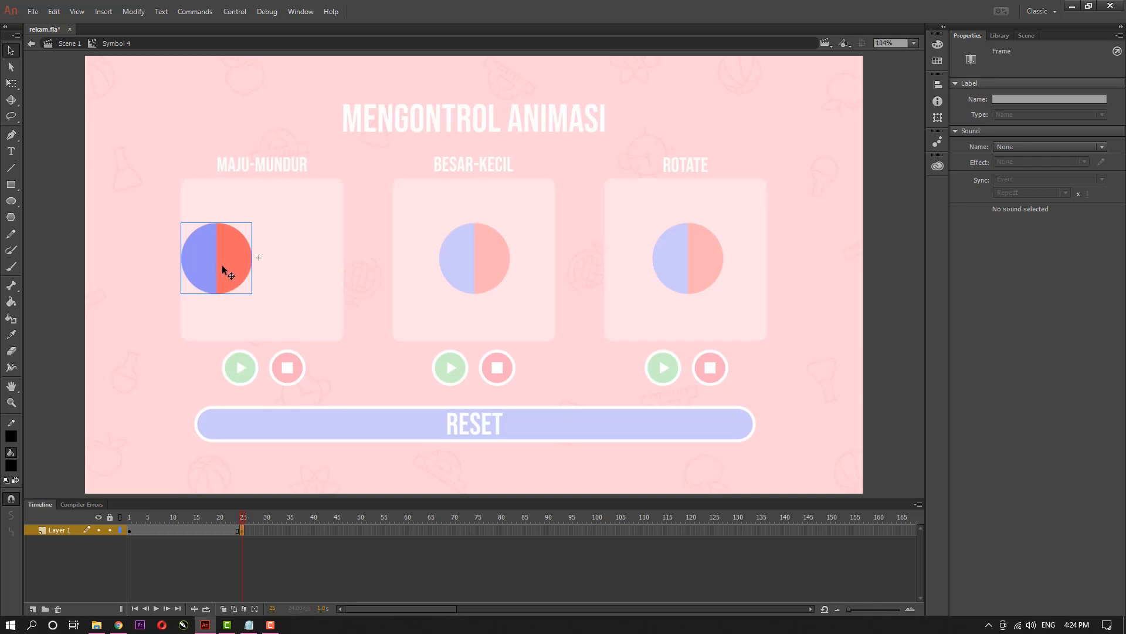
{"action": "left_click_drag", "start_coordinate": [226, 268], "coordinate": [318, 269]}
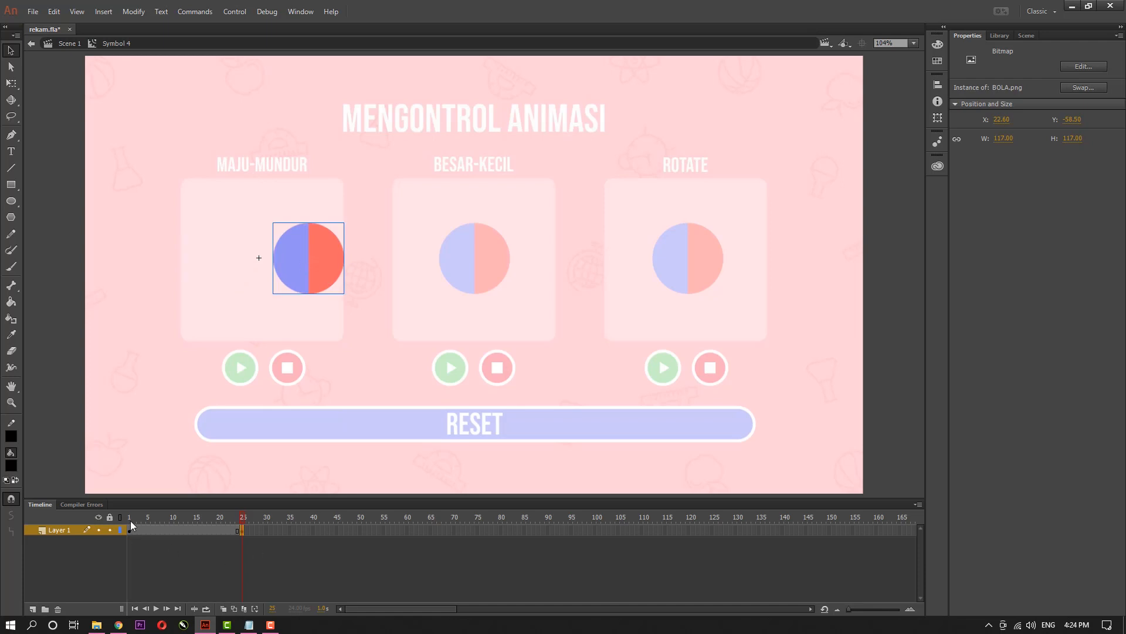
{"action": "left_click_drag", "start_coordinate": [131, 520], "coordinate": [154, 535]}
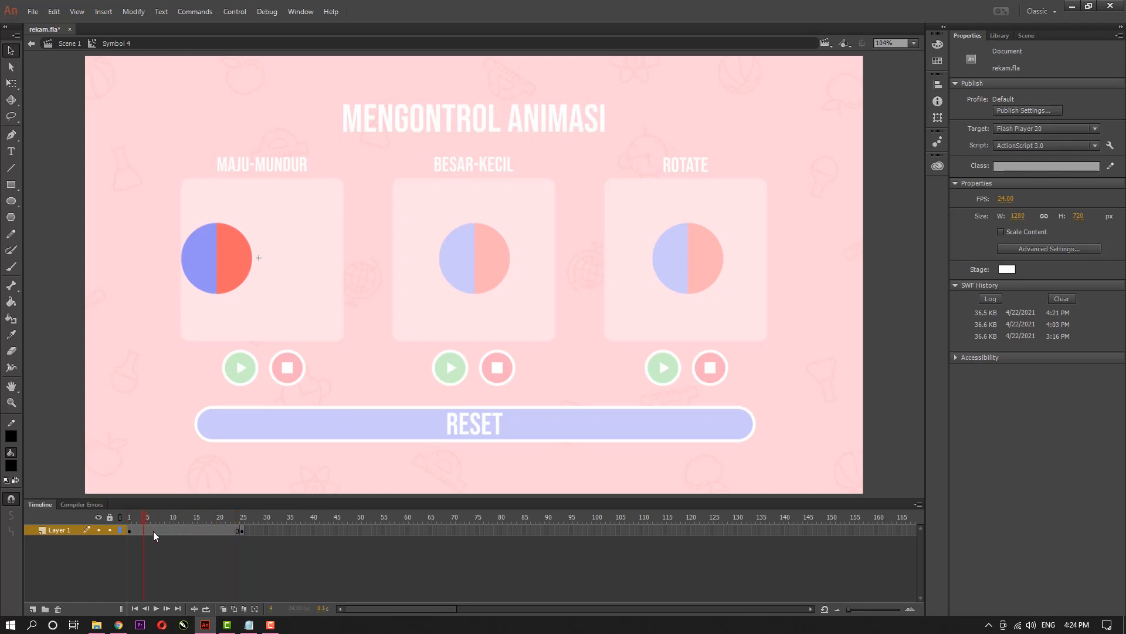
{"action": "left_click_drag", "start_coordinate": [235, 531], "coordinate": [240, 531]}
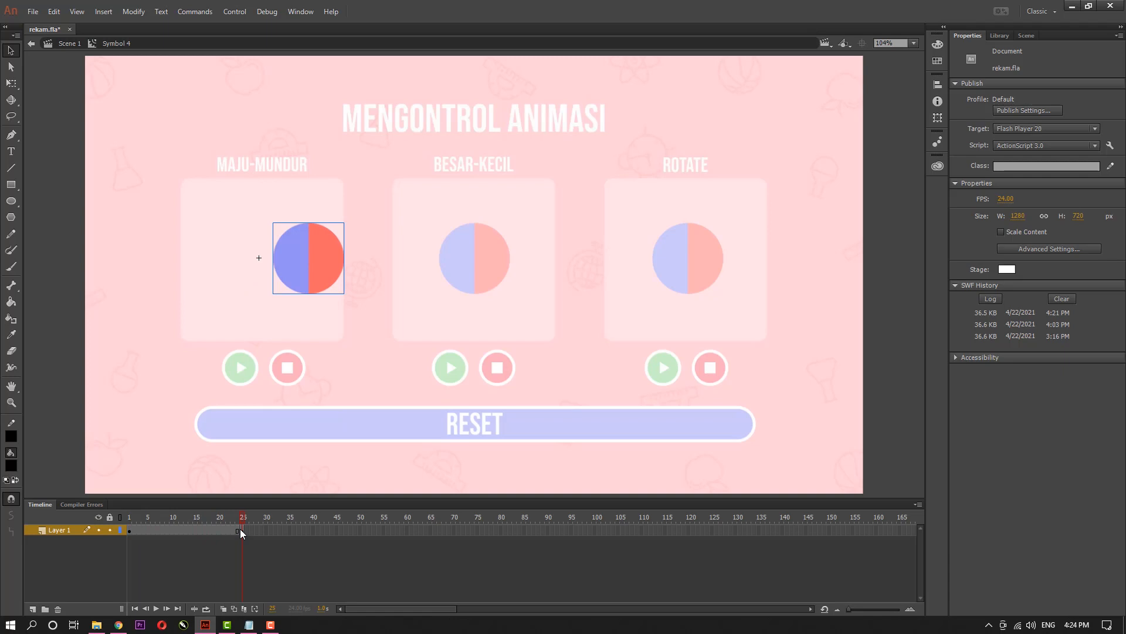
Create a classic tween between the frame 1 and frame 25 keyframes of the Maju-Mundur ball
{"action": "left_click", "coordinate": [240, 529]}
{"action": "left_click", "coordinate": [135, 531]}
{"action": "left_click_drag", "start_coordinate": [217, 532], "coordinate": [233, 531]}
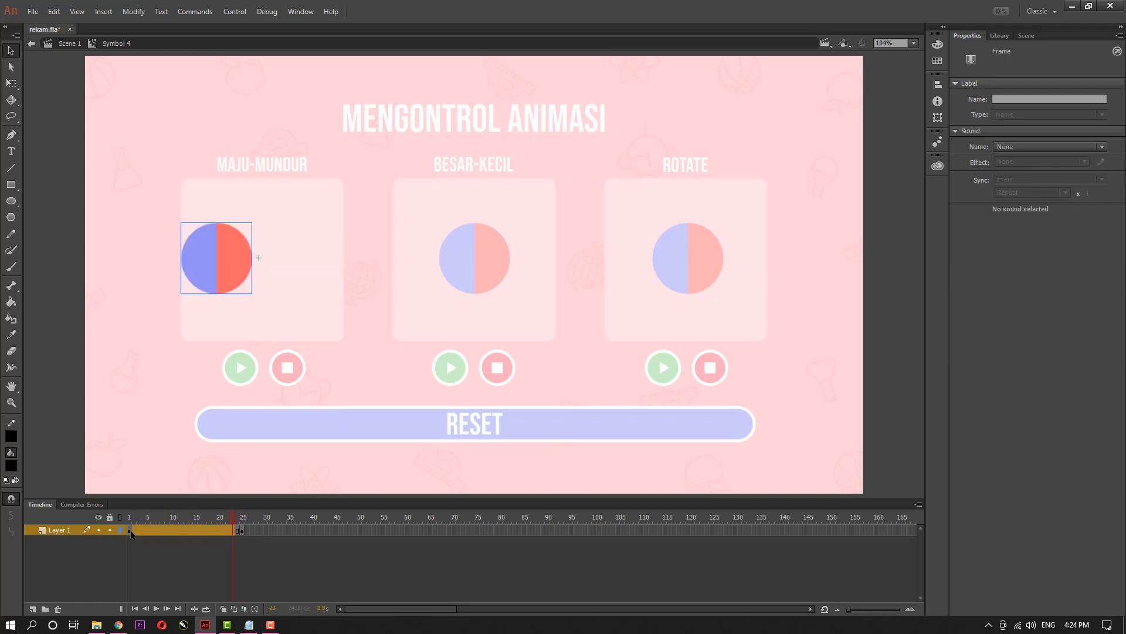
{"action": "left_click", "coordinate": [160, 541]}
{"action": "left_click", "coordinate": [166, 530]}
{"action": "right_click", "coordinate": [167, 529]}
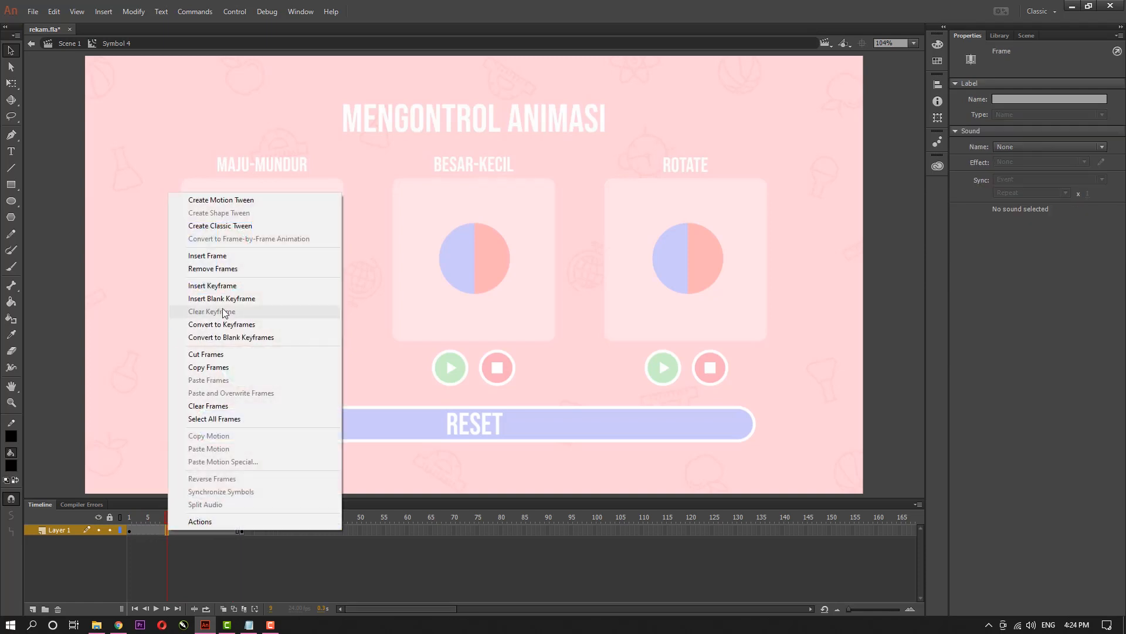
{"action": "left_click", "coordinate": [225, 227]}
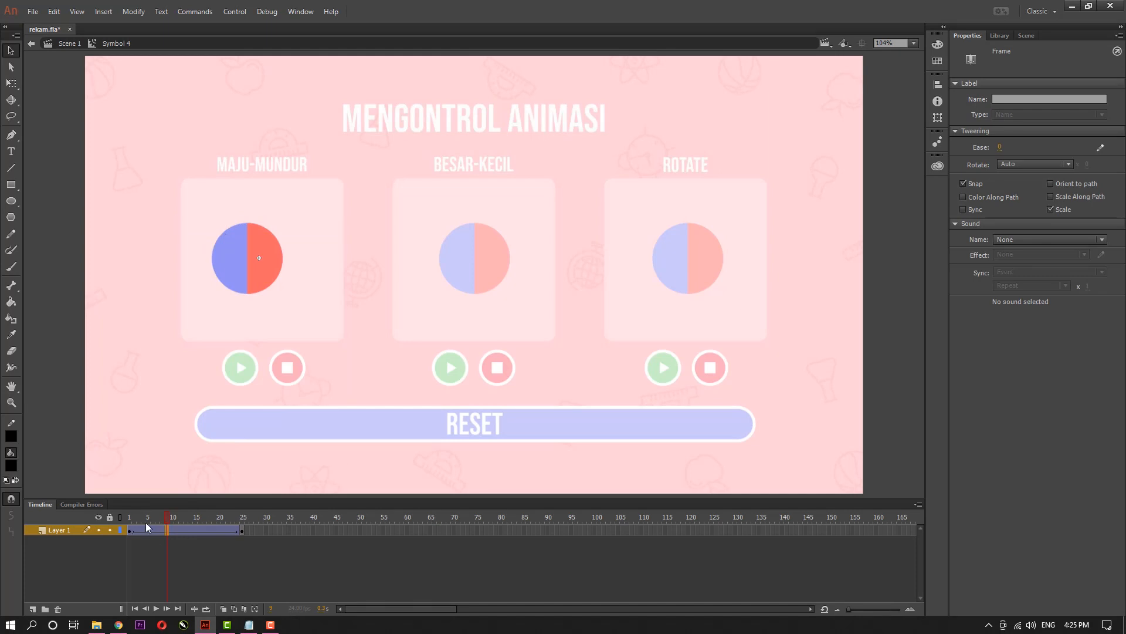
Check the ball's positions at frames 1 and 25, and play the tween between them
{"action": "left_click", "coordinate": [130, 519]}
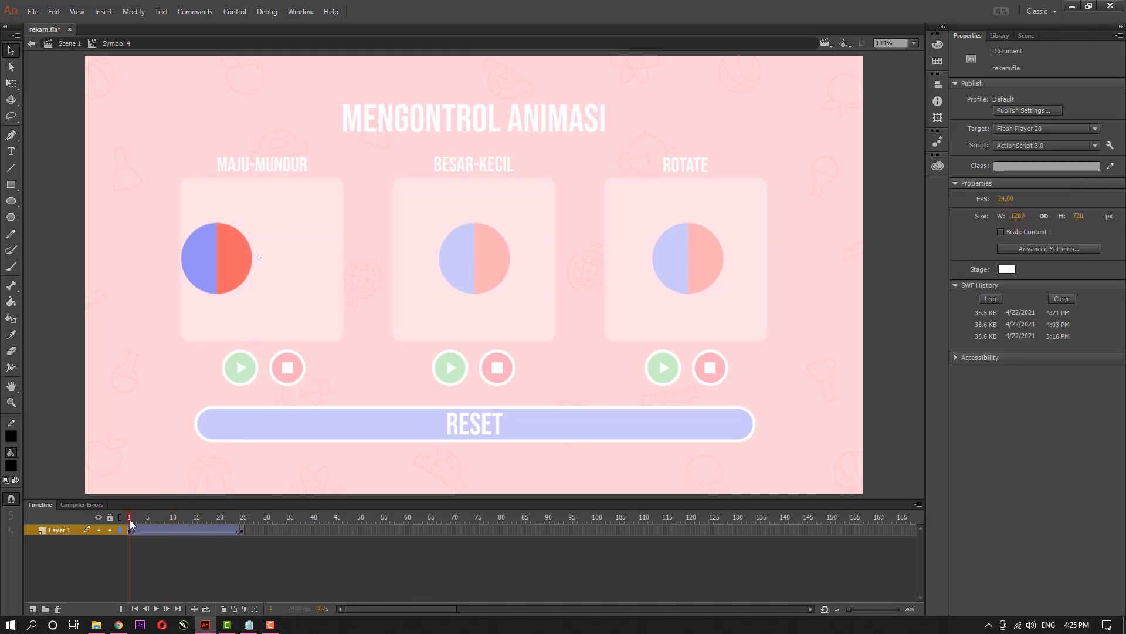
{"action": "left_click", "coordinate": [130, 531]}
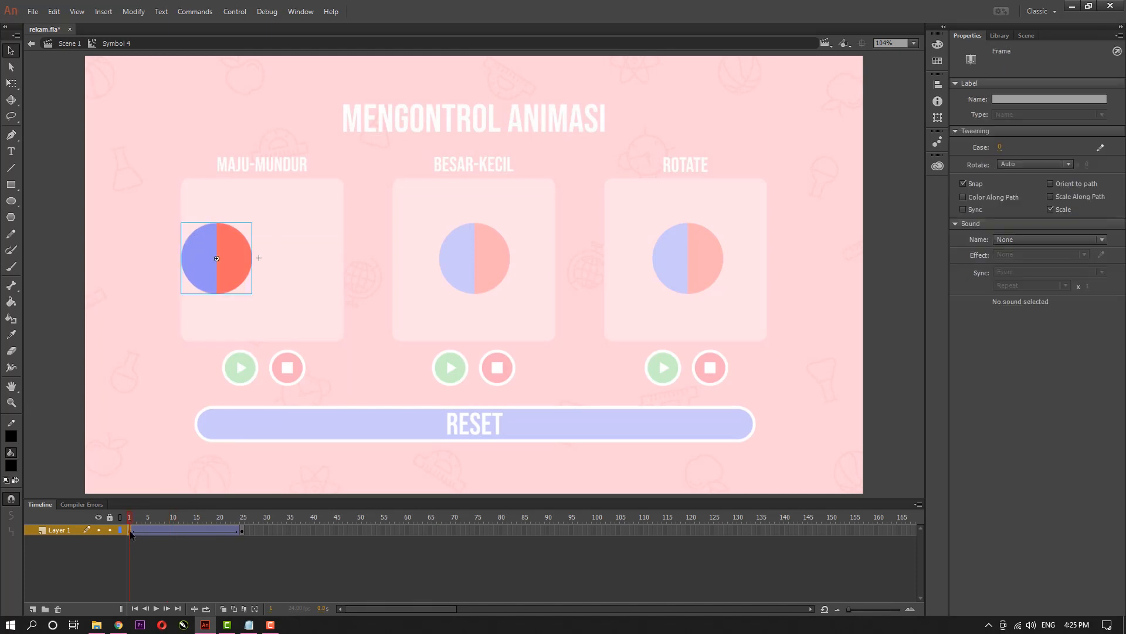
{"action": "left_click", "coordinate": [243, 520]}
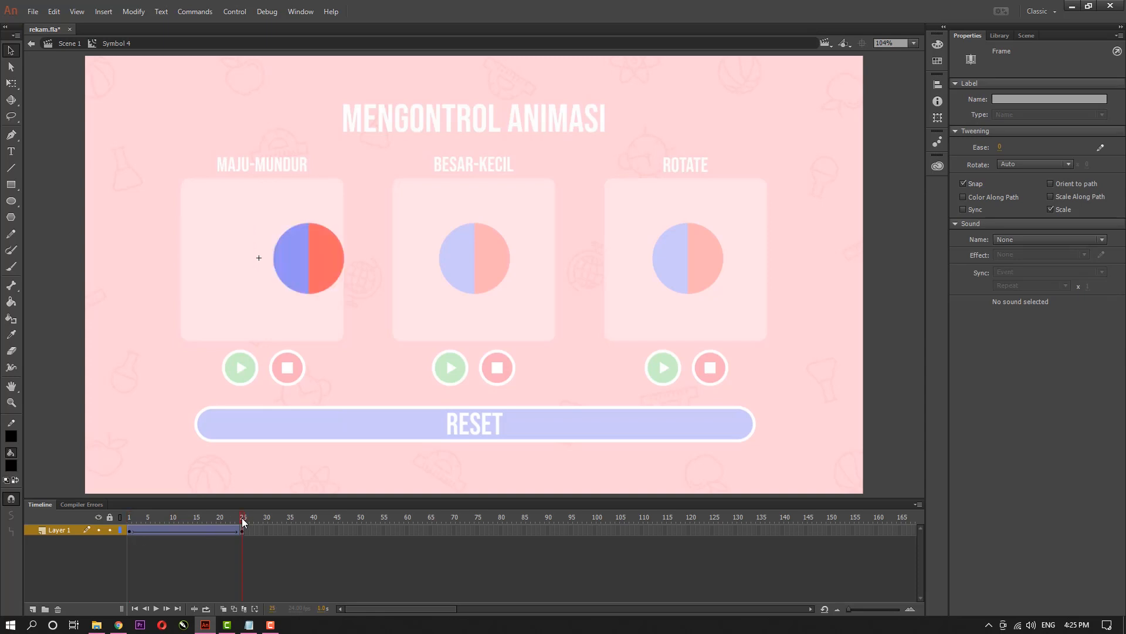
{"action": "left_click", "coordinate": [241, 531]}
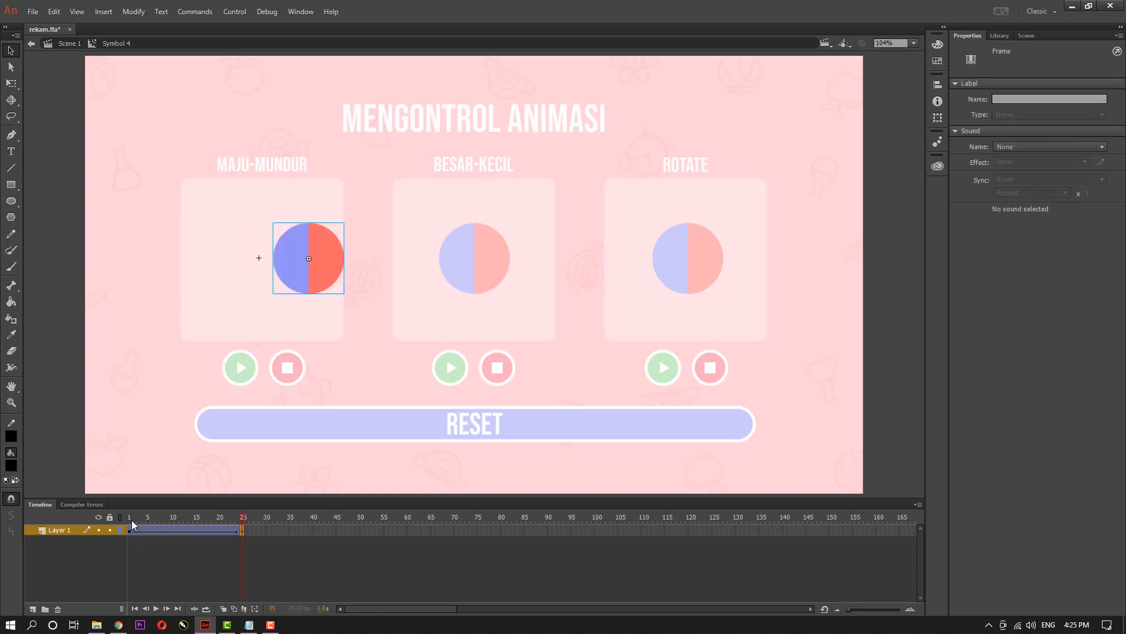
{"action": "left_click", "coordinate": [129, 517]}
{"action": "mouse_move", "coordinate": [129, 518]}
{"action": "left_mouse_down"}
{"action": "mouse_move", "coordinate": [244, 533]}
{"action": "mouse_move", "coordinate": [129, 536]}
{"action": "left_mouse_up"}
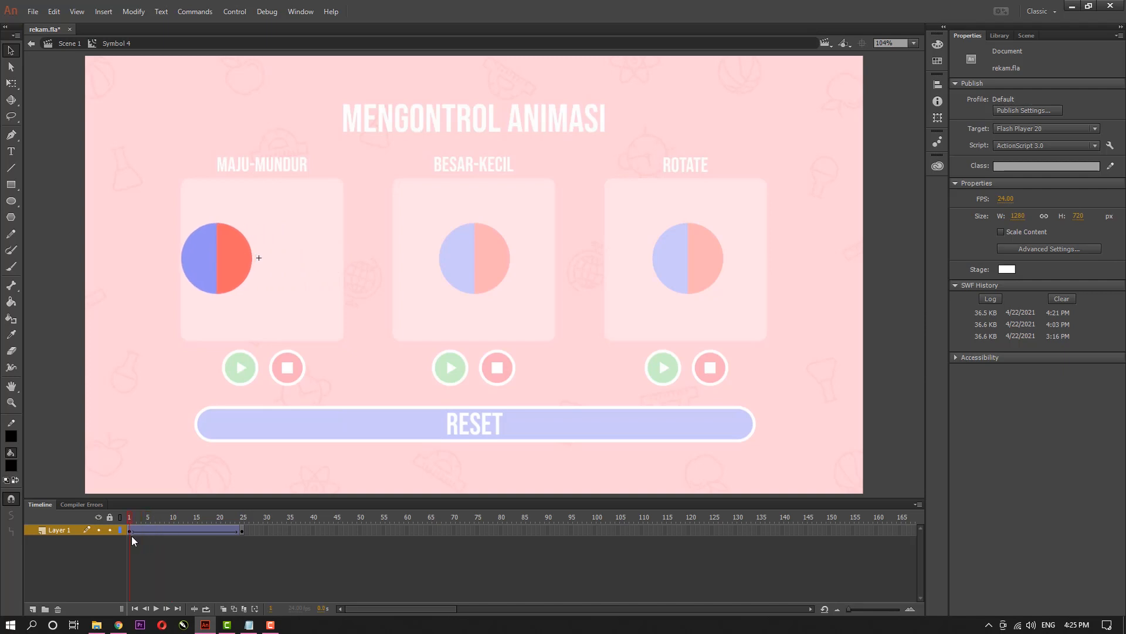
{"action": "left_click", "coordinate": [157, 610]}
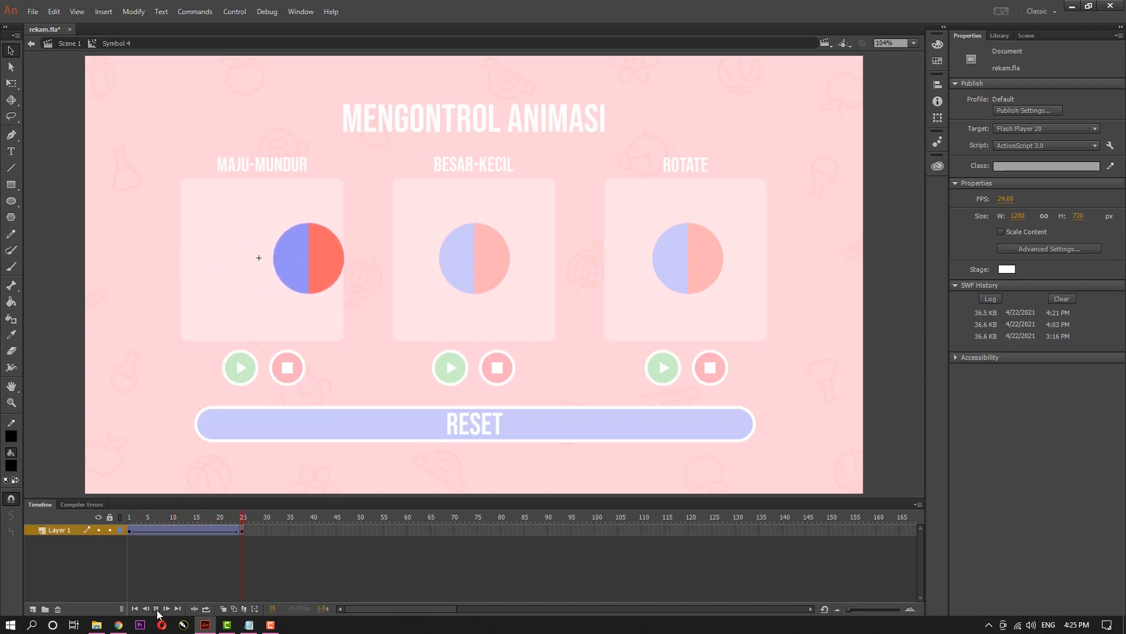
{"action": "left_click", "coordinate": [156, 610]}
{"action": "left_click_drag", "start_coordinate": [130, 520], "coordinate": [243, 526]}
{"action": "left_click", "coordinate": [243, 523]}
Insert a keyframe at frame 50 and move the ball there back to the panel's left edge, at X about -70
{"action": "right_click", "coordinate": [359, 529]}
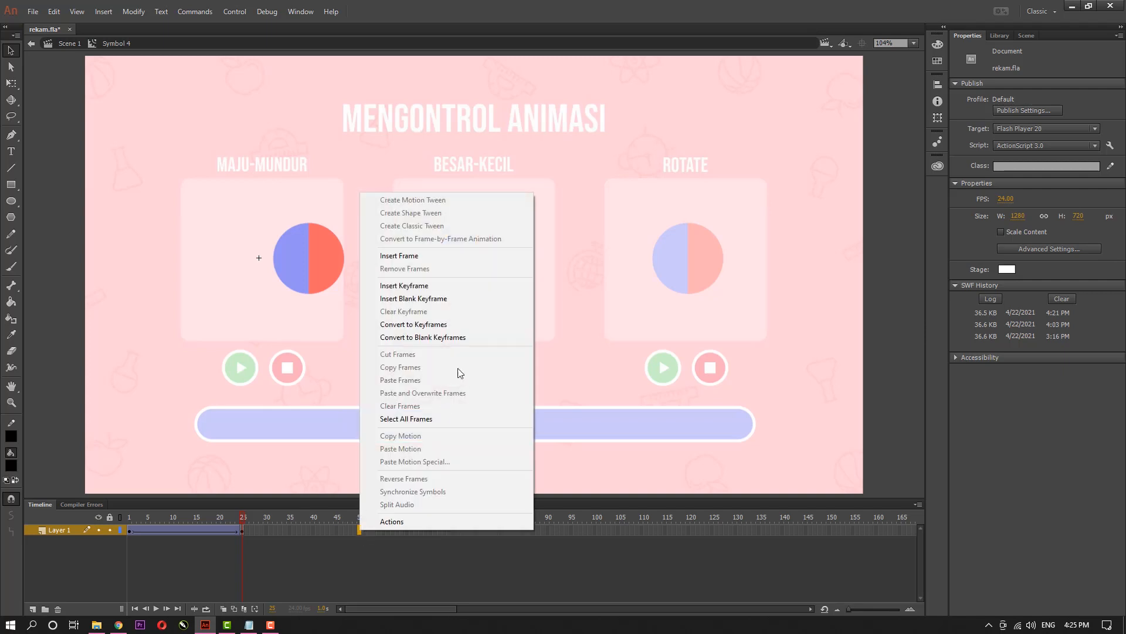
{"action": "left_click", "coordinate": [414, 286]}
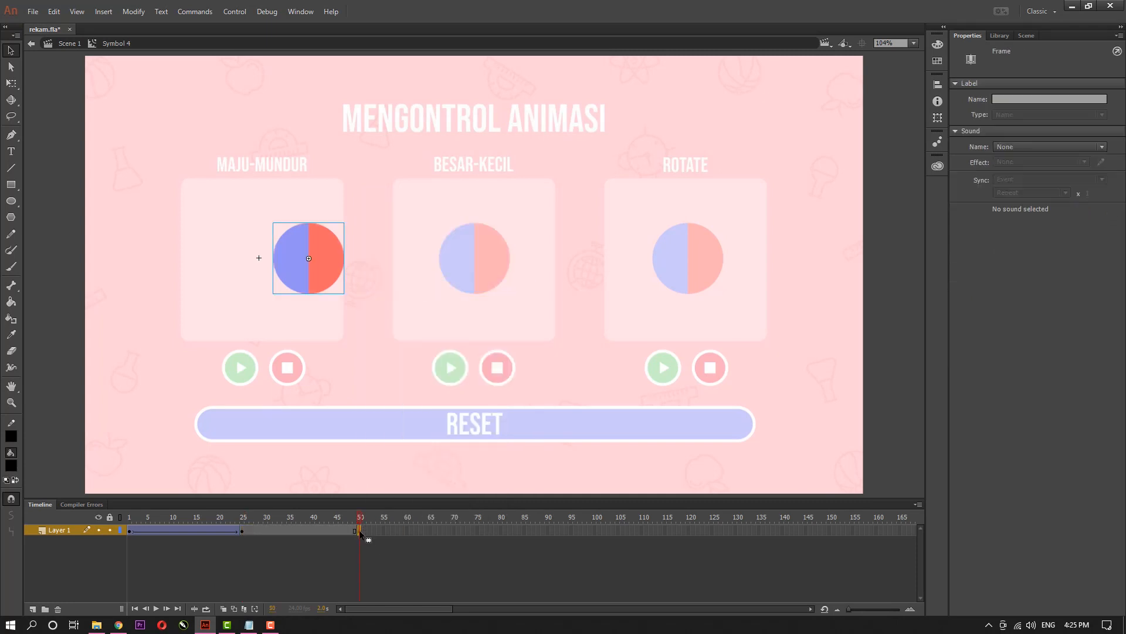
{"action": "left_click_drag", "start_coordinate": [322, 274], "coordinate": [230, 275]}
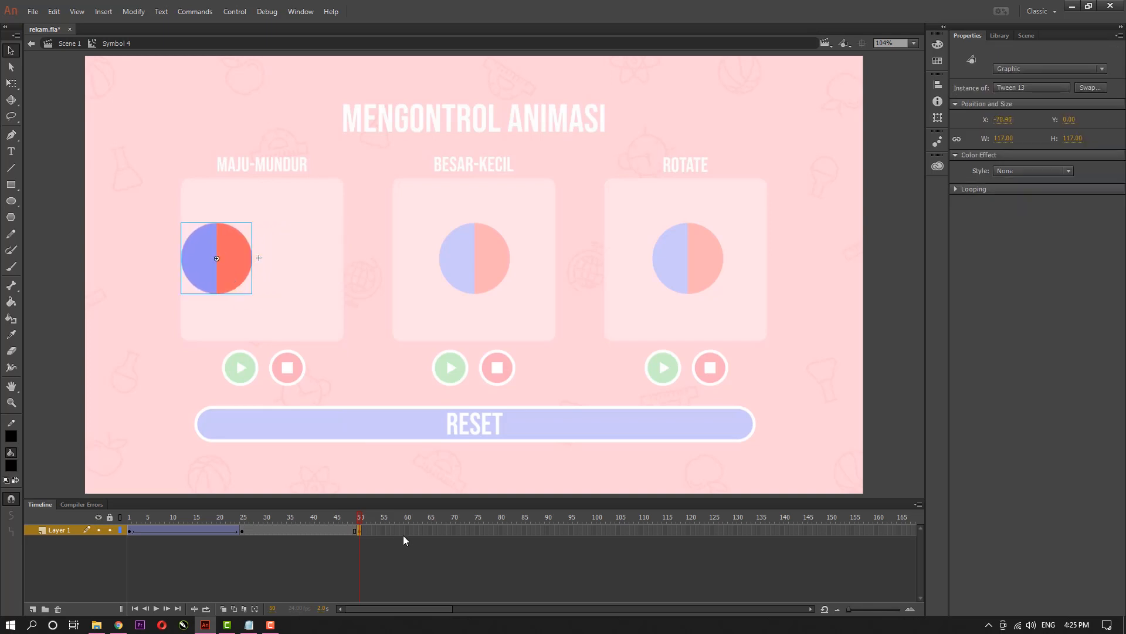
Compare the ball's positions at frames 25 and 50, and create a classic tween between those keyframes
{"action": "left_click", "coordinate": [242, 524]}
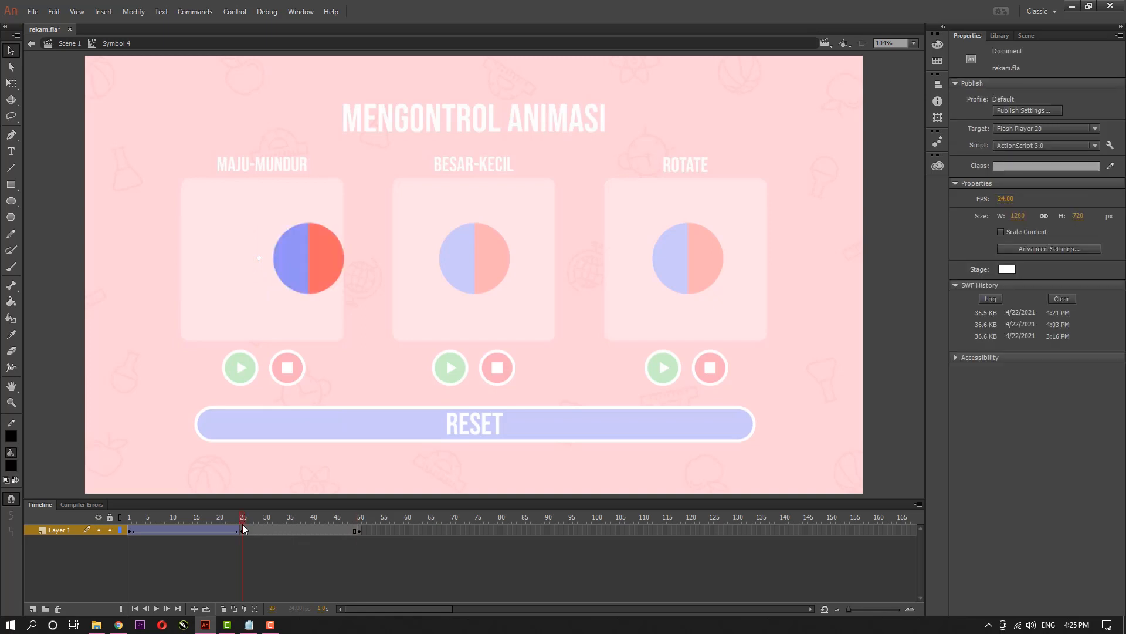
{"action": "left_click", "coordinate": [360, 531]}
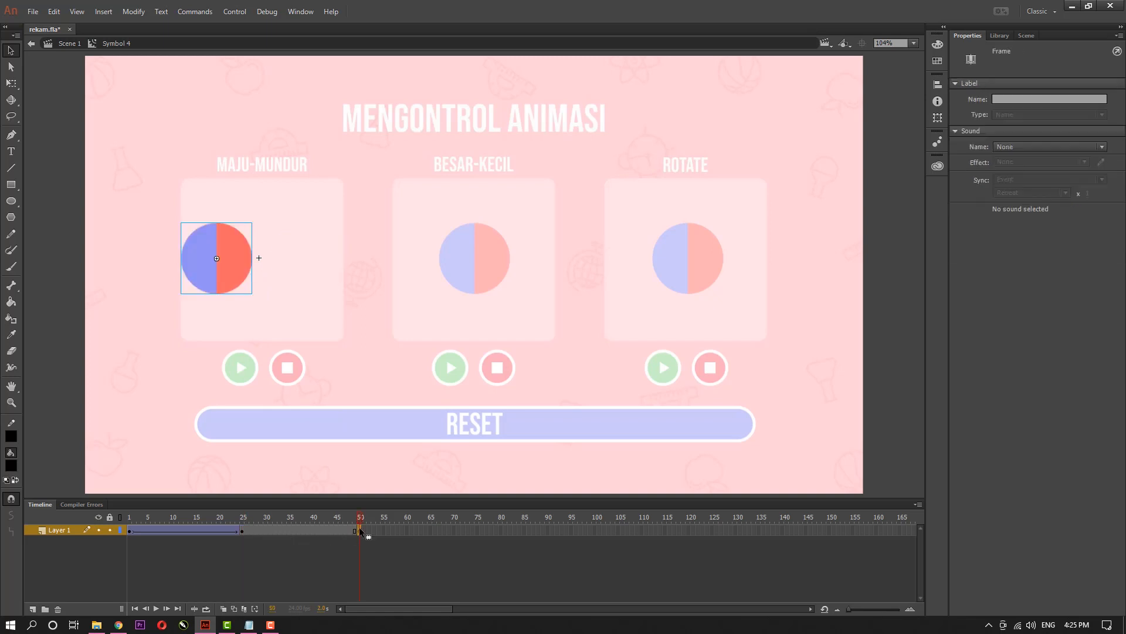
{"action": "left_click", "coordinate": [244, 525]}
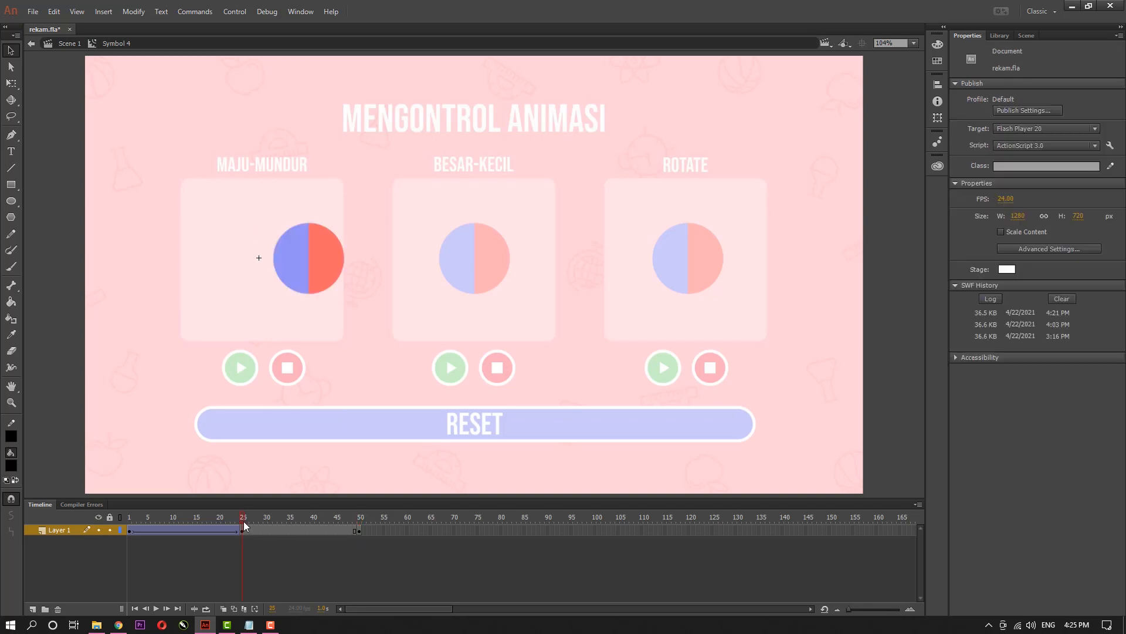
{"action": "left_click", "coordinate": [357, 520]}
{"action": "left_click", "coordinate": [306, 531]}
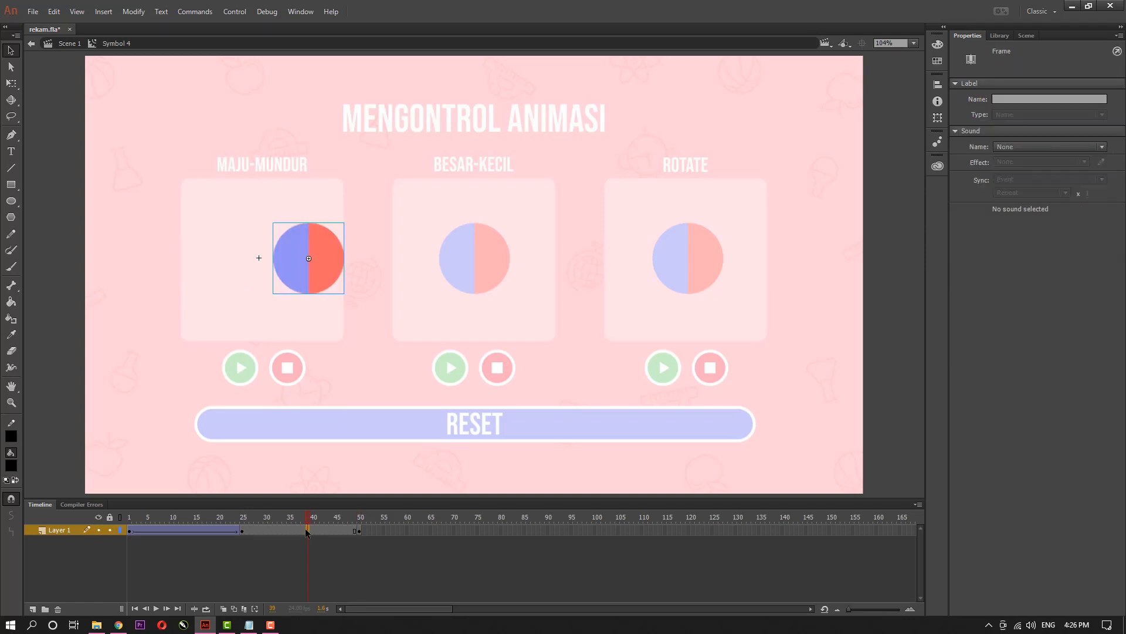
{"action": "left_click", "coordinate": [270, 530]}
{"action": "left_click", "coordinate": [300, 531]}
{"action": "right_click", "coordinate": [300, 530]}
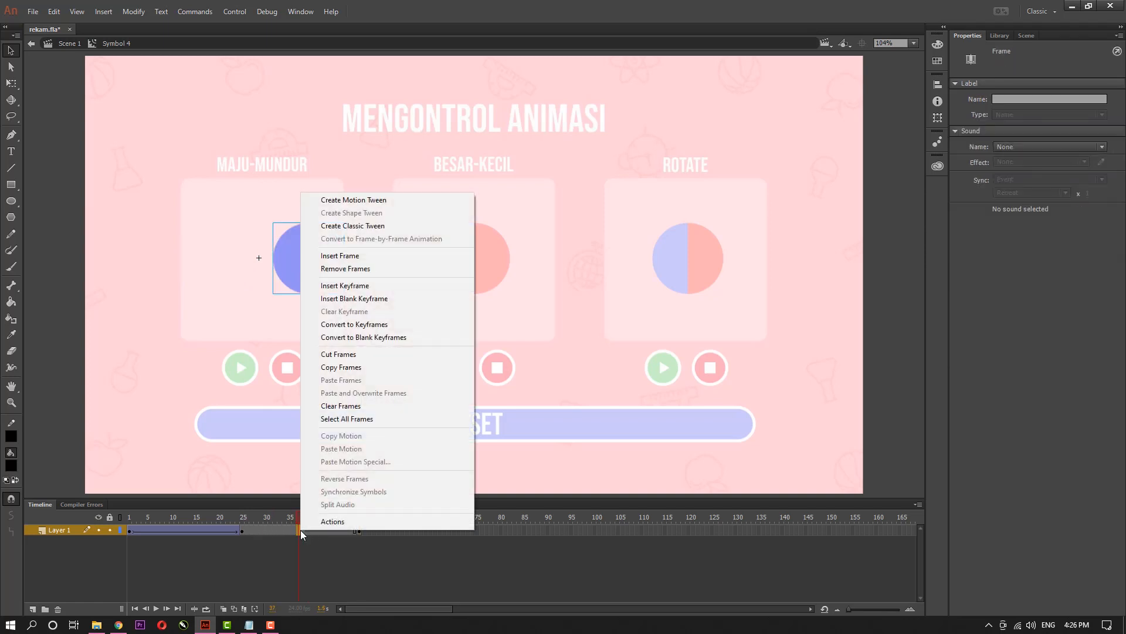
{"action": "left_click", "coordinate": [352, 226]}
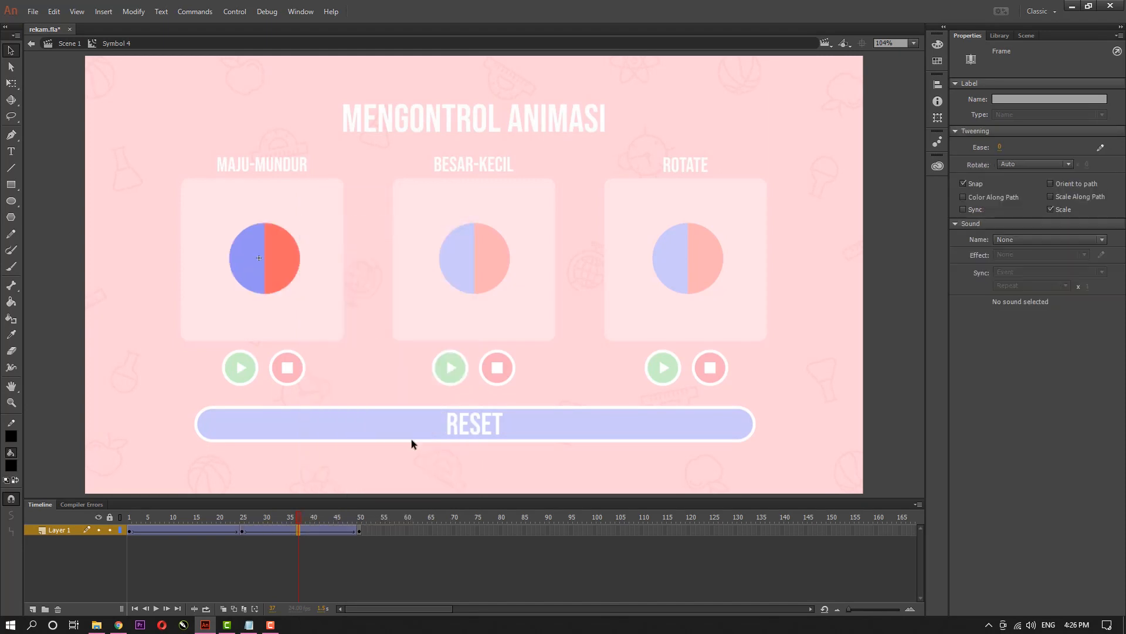
Play the back-and-forth ball animation from frame 1 and return to Scene 1
{"action": "left_click", "coordinate": [130, 525]}
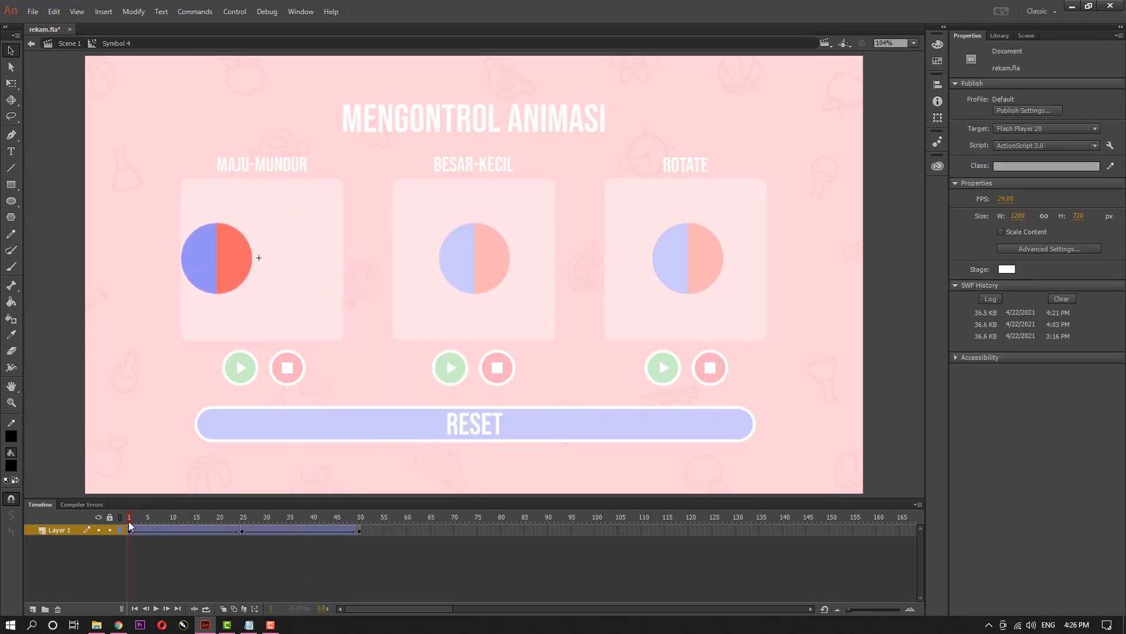
{"action": "mouse_move", "coordinate": [130, 525]}
{"action": "left_mouse_down"}
{"action": "mouse_move", "coordinate": [367, 532]}
{"action": "mouse_move", "coordinate": [129, 531]}
{"action": "left_mouse_up"}
{"action": "left_click", "coordinate": [156, 609]}
{"action": "left_click", "coordinate": [66, 44]}
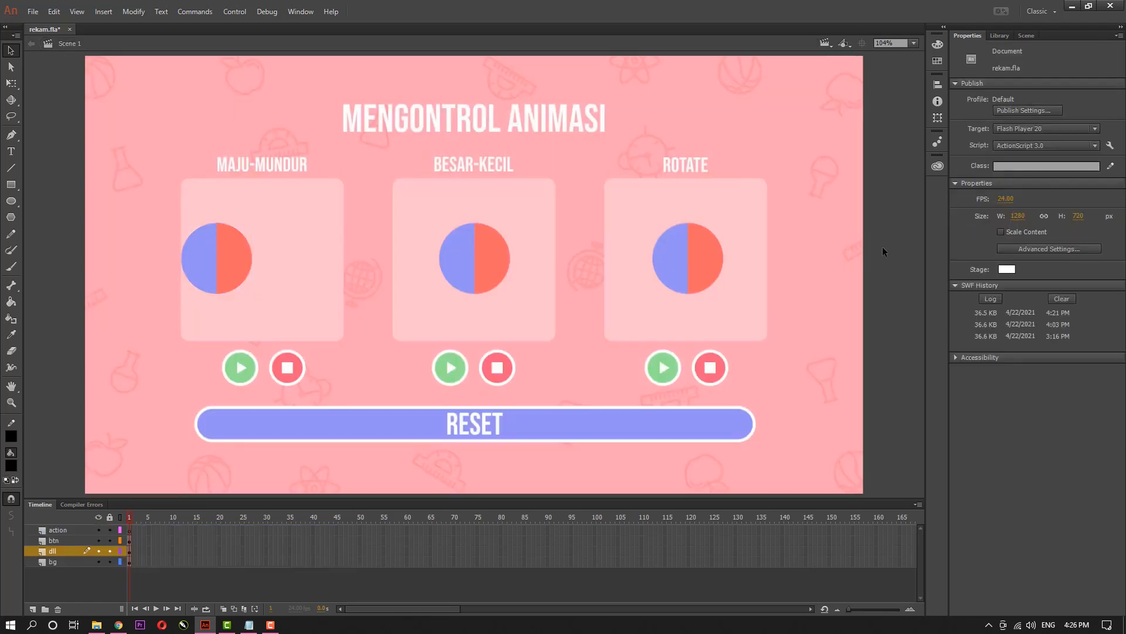
Save rekam.fla and test the movie, closing the preview after watching the Maju-Mundur ball
{"action": "key", "text": "ctrl+s"}
{"action": "key", "text": "ctrl+Return"}
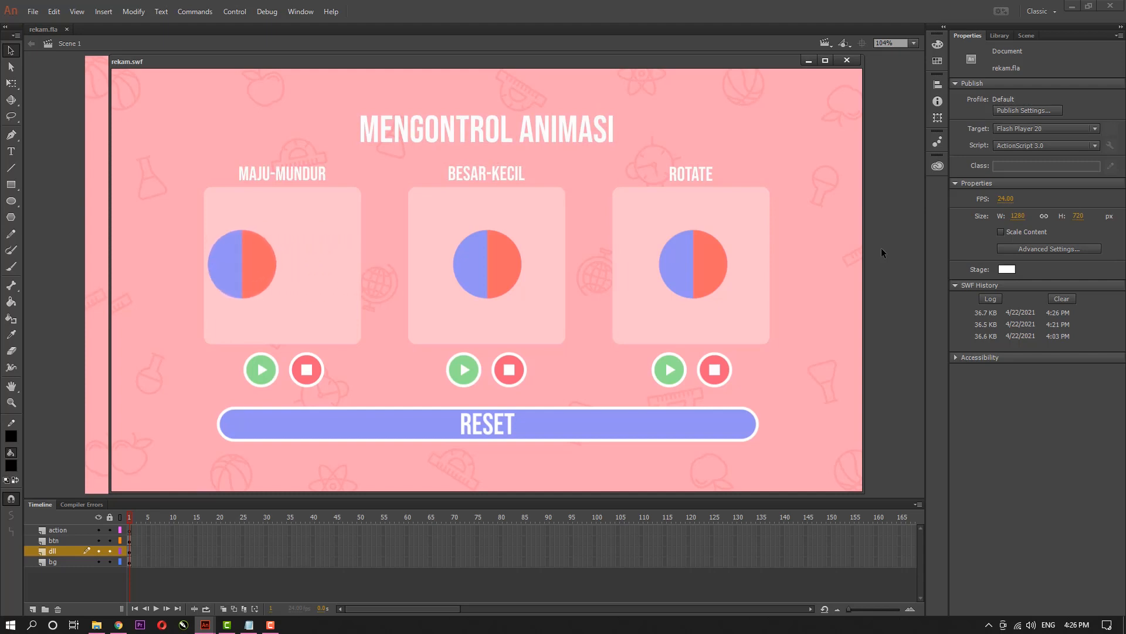
{"action": "left_click", "coordinate": [847, 61]}
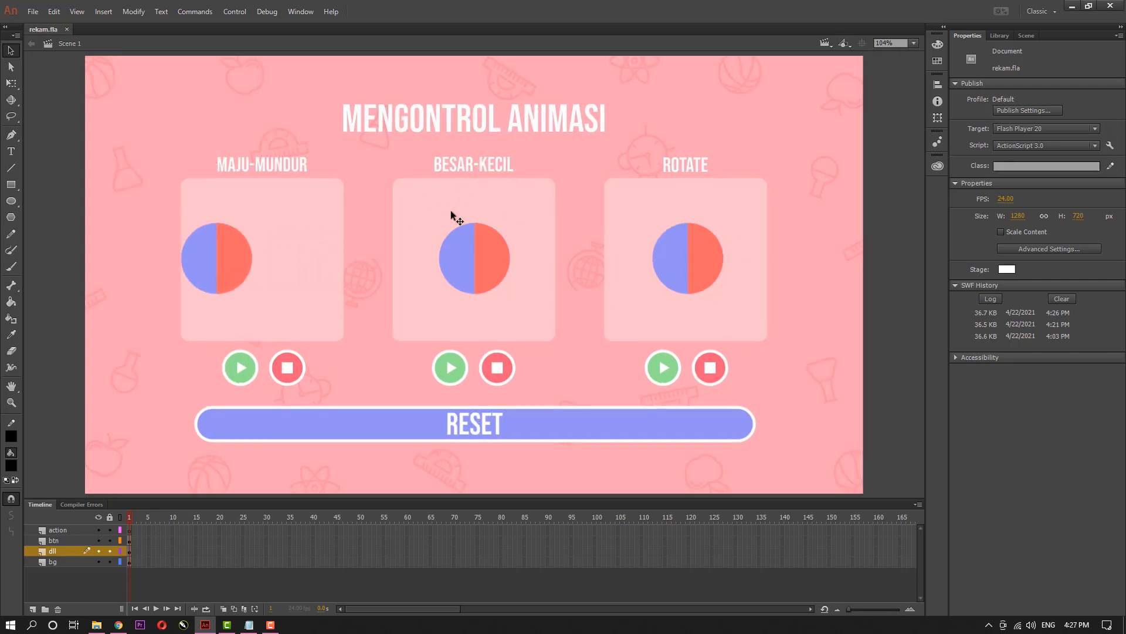
Convert the Besar-Kecil ball bitmap to a Movie Clip symbol, keeping the name Symbol 5, and open it for editing
{"action": "left_click", "coordinate": [476, 259]}
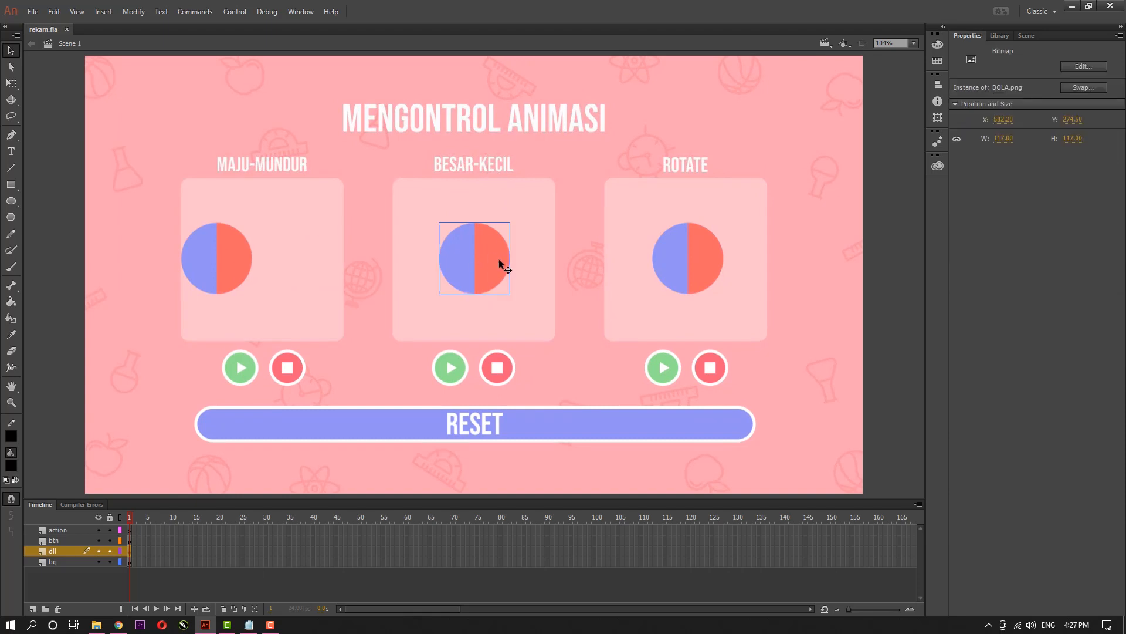
{"action": "right_click", "coordinate": [495, 259]}
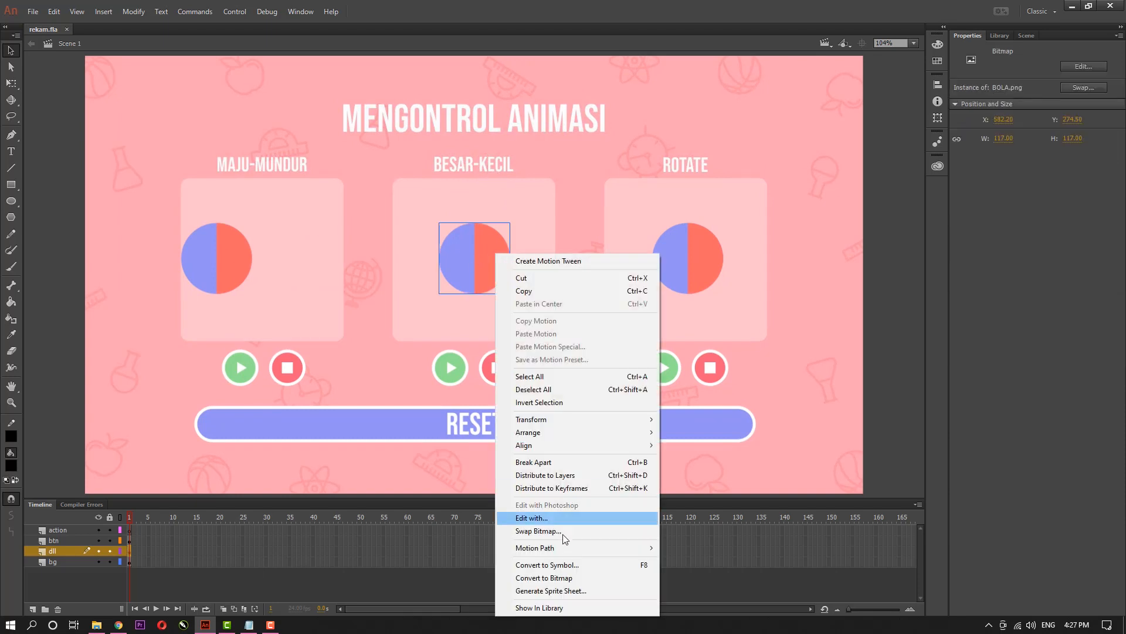
{"action": "left_click", "coordinate": [574, 566]}
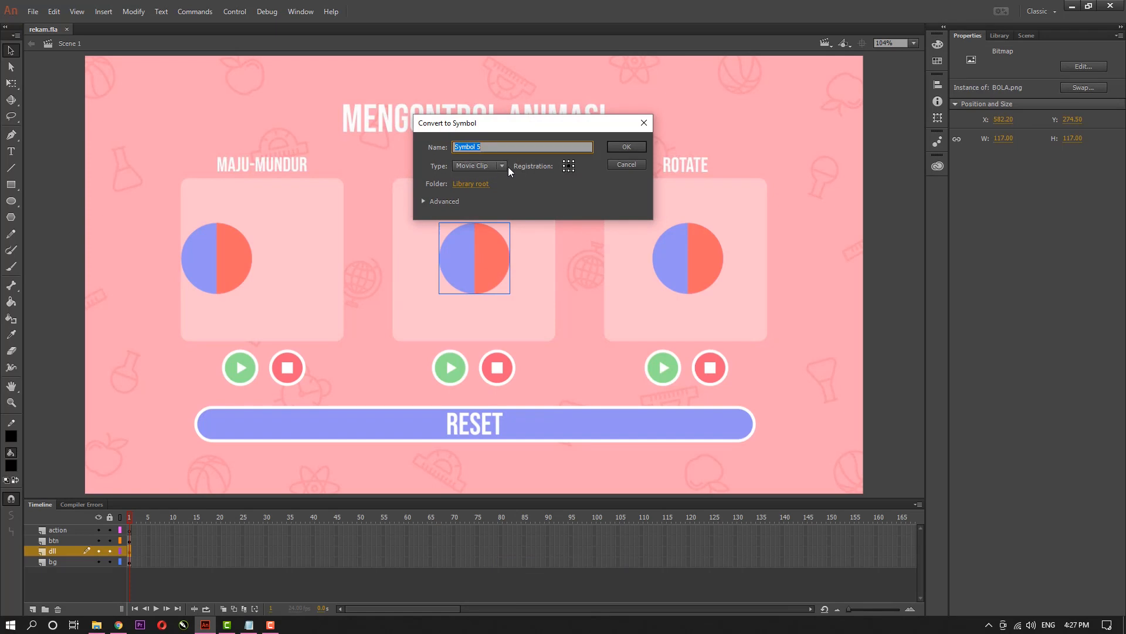
{"action": "left_click", "coordinate": [623, 149]}
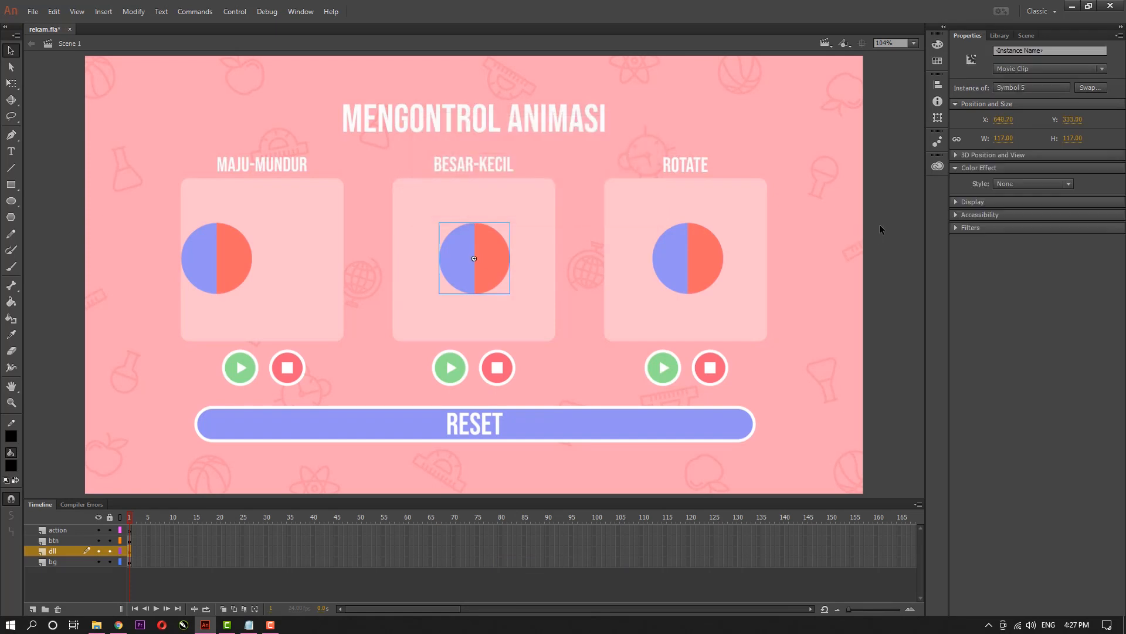
{"action": "double_click", "coordinate": [490, 272]}
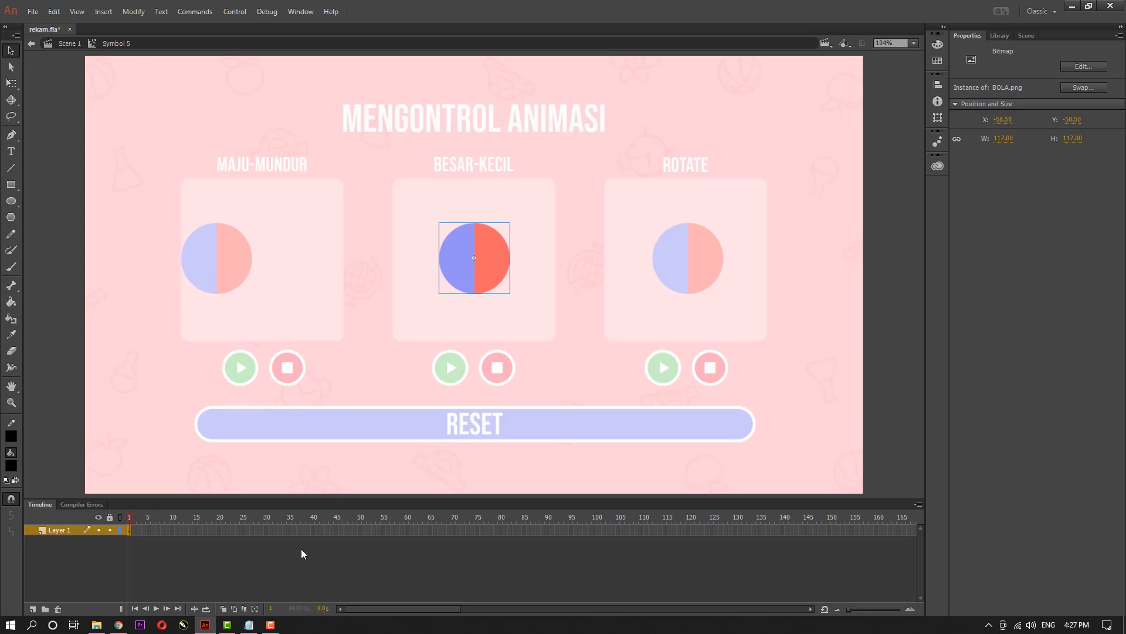
{"action": "left_click", "coordinate": [243, 531]}
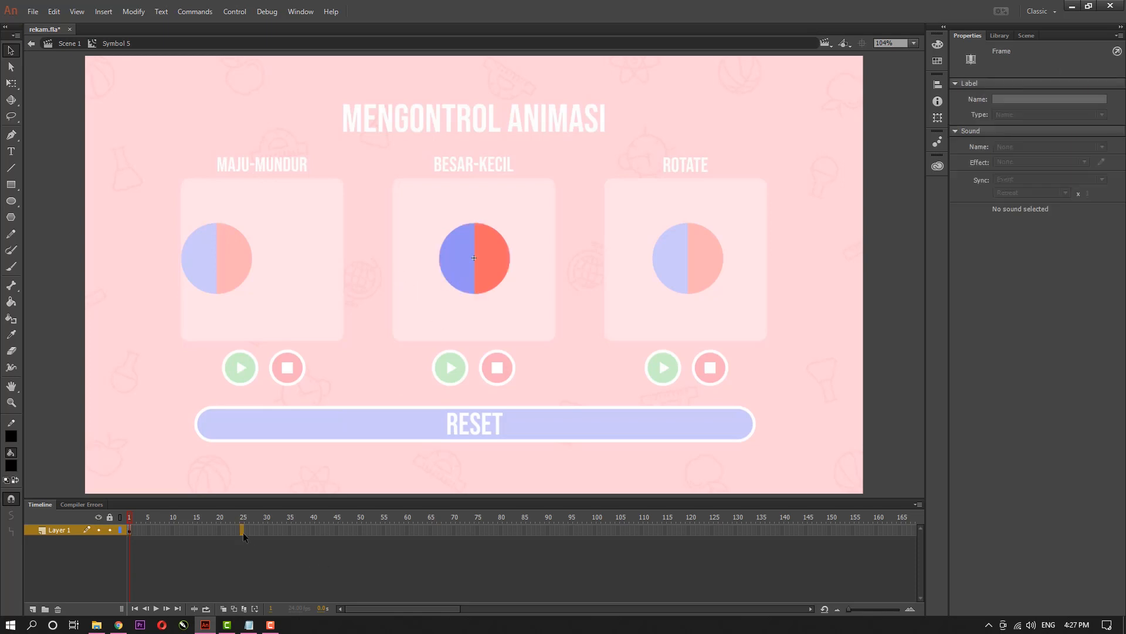
{"action": "left_click", "coordinate": [130, 530]}
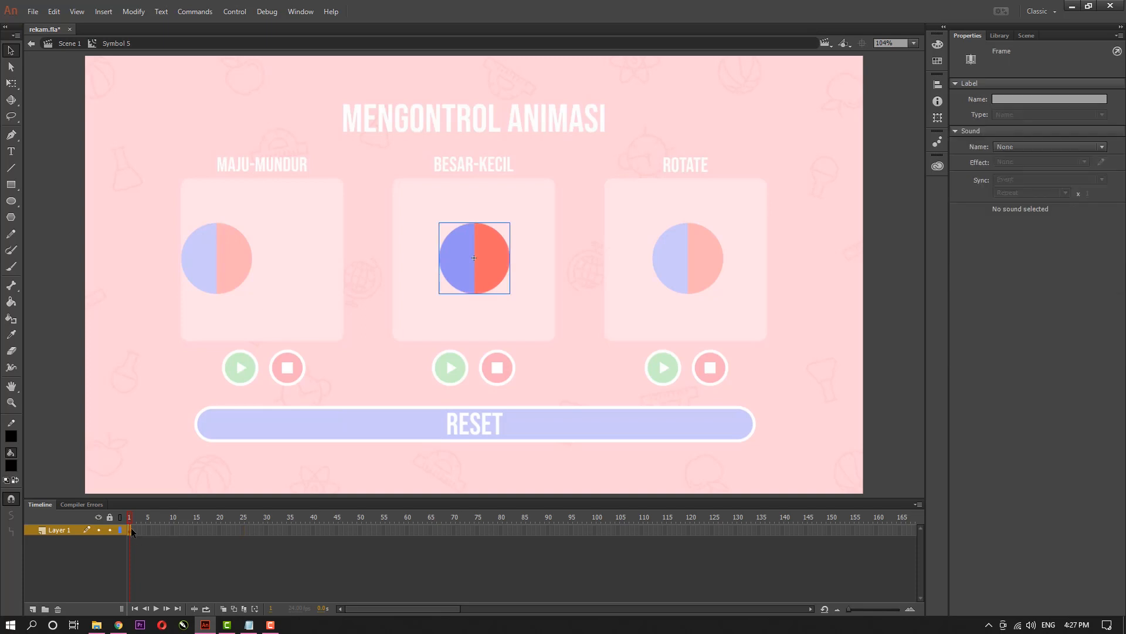
{"action": "right_click", "coordinate": [470, 270]}
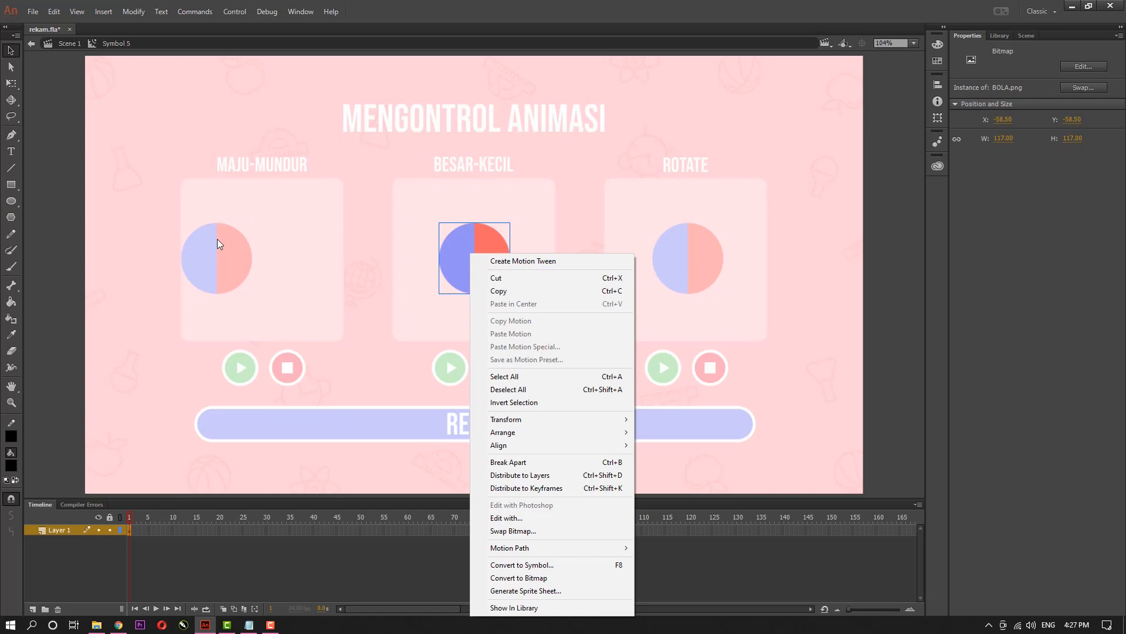
{"action": "left_click", "coordinate": [724, 560]}
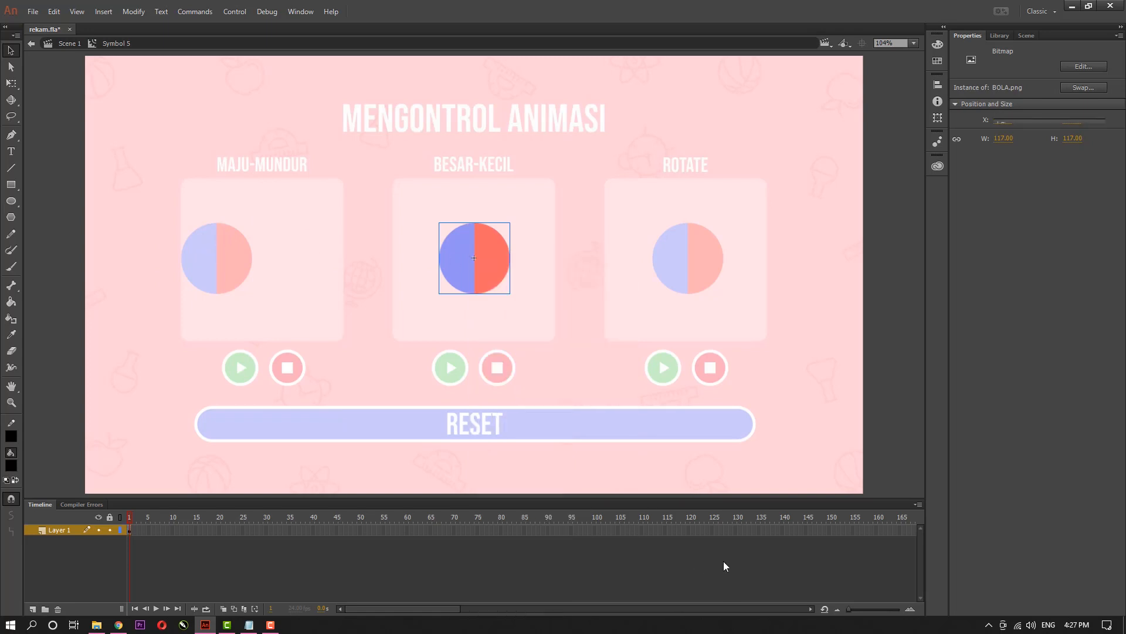
{"action": "left_click", "coordinate": [130, 530]}
{"action": "left_click", "coordinate": [241, 530]}
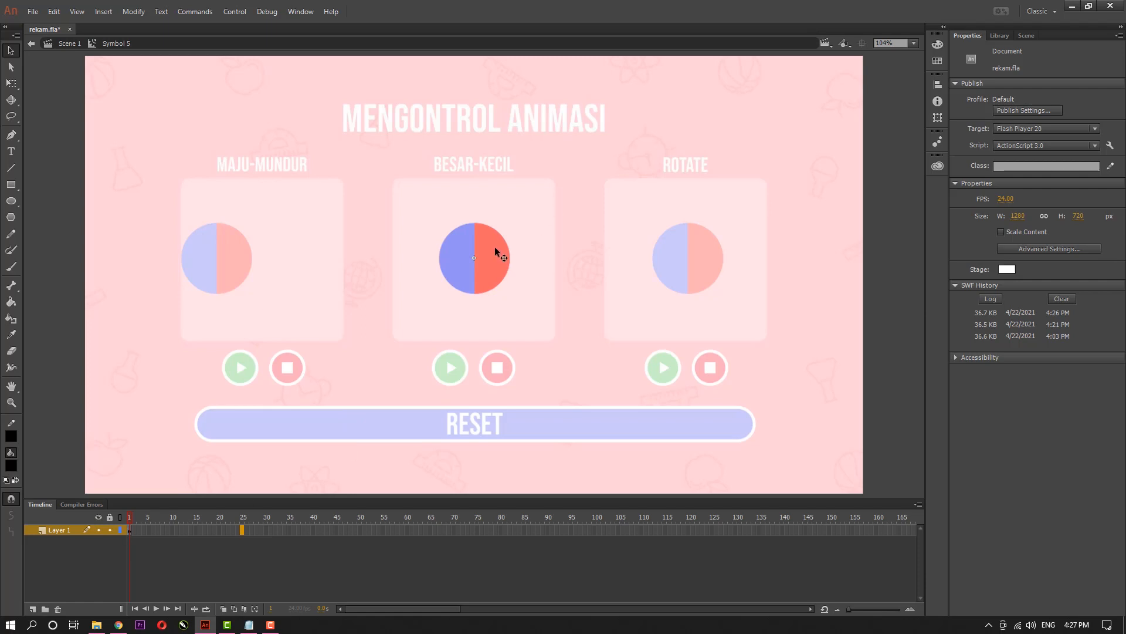
Create a motion tween on the Besar-Kecil ball at frame 1, accepting its conversion to a symbol
{"action": "left_click", "coordinate": [128, 529]}
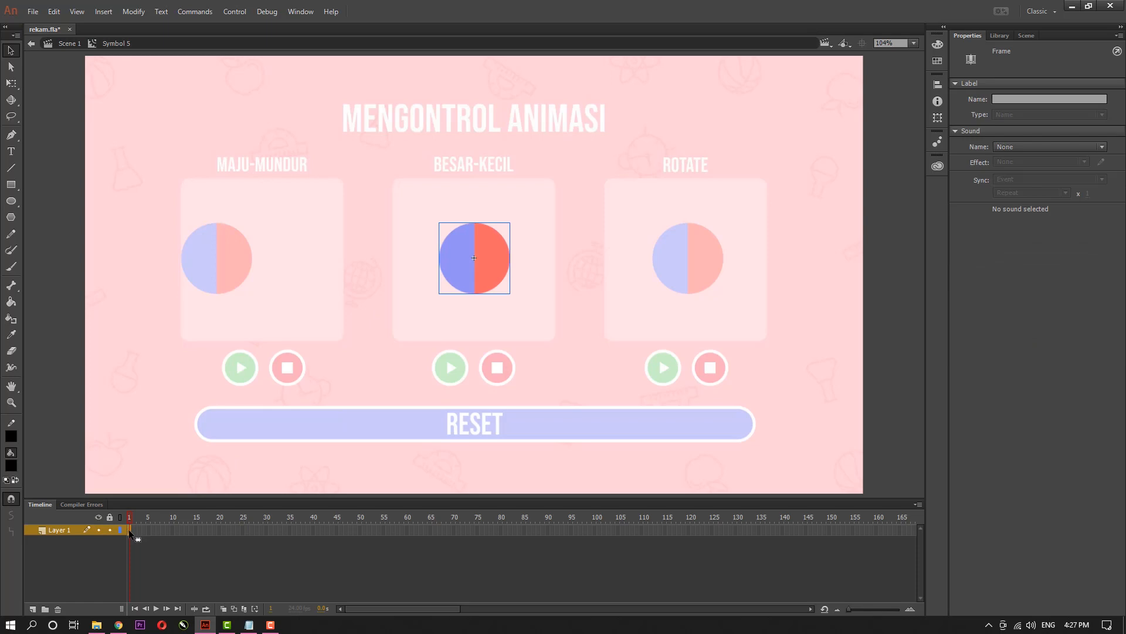
{"action": "left_click", "coordinate": [501, 261]}
{"action": "right_click", "coordinate": [497, 247]}
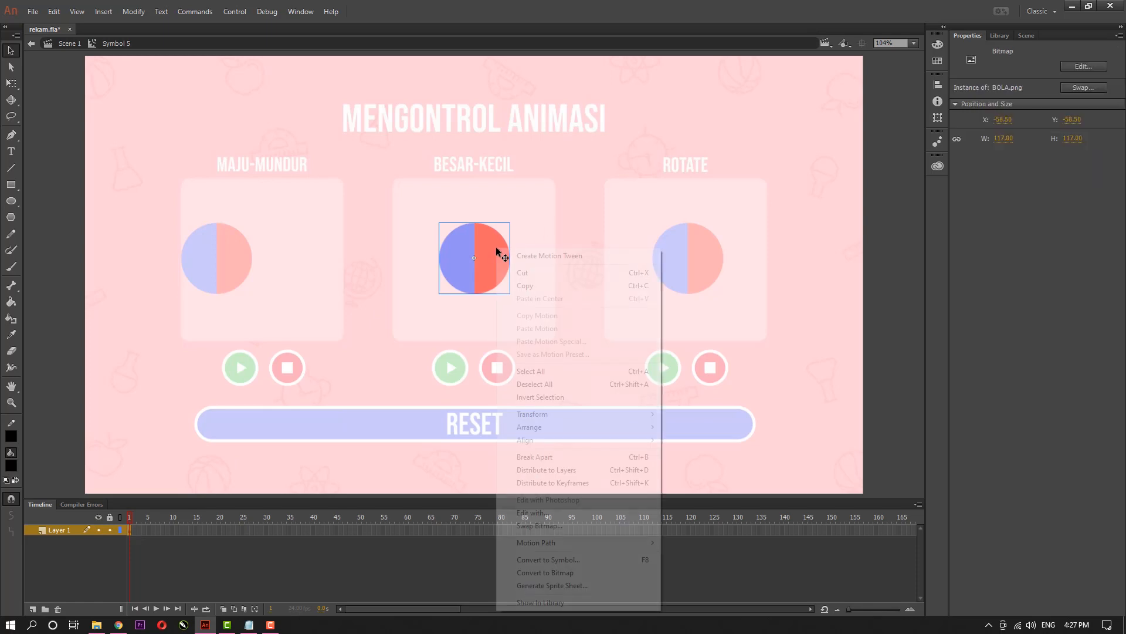
{"action": "left_click", "coordinate": [528, 257]}
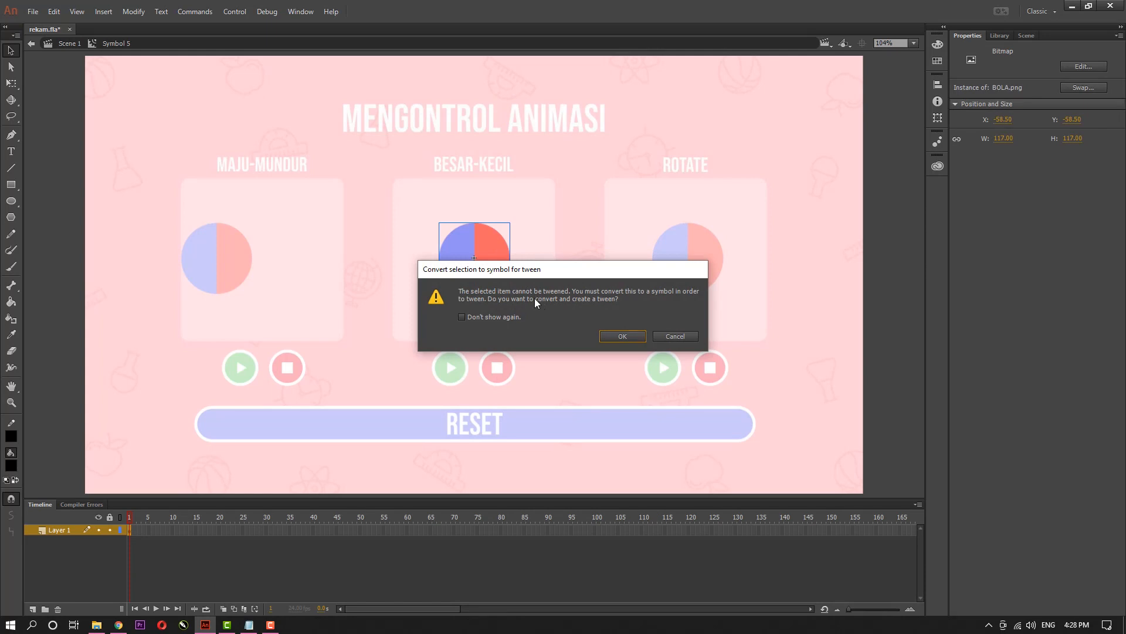
{"action": "left_click", "coordinate": [626, 334]}
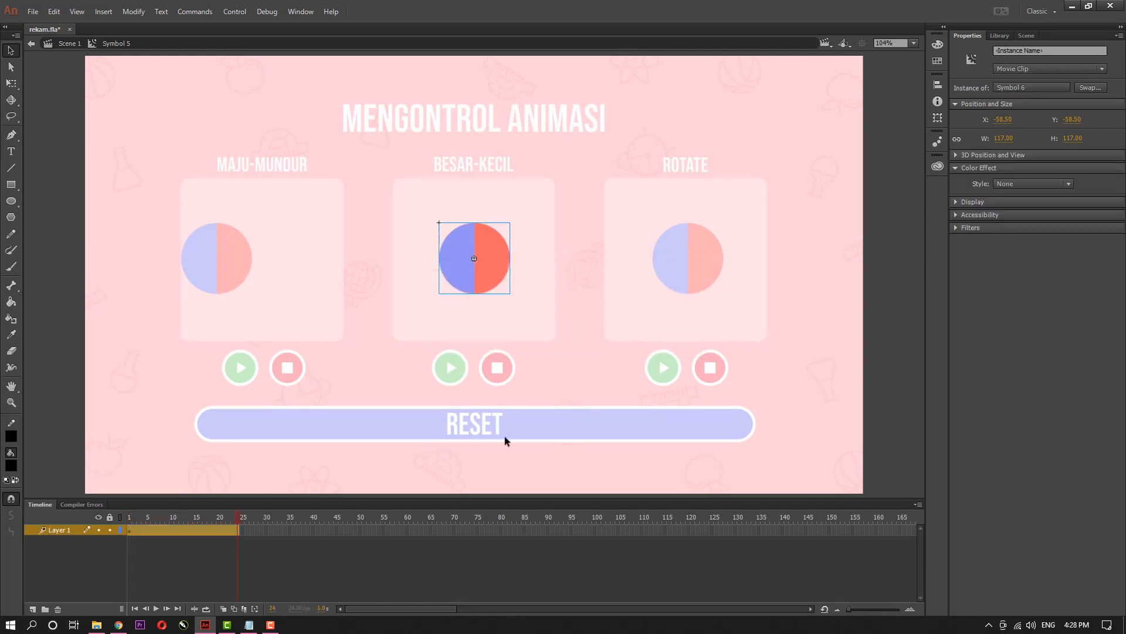
Insert one frame within the Besar-Kecil ball's motion tween so that it ends at frame 25
{"action": "left_click", "coordinate": [238, 547]}
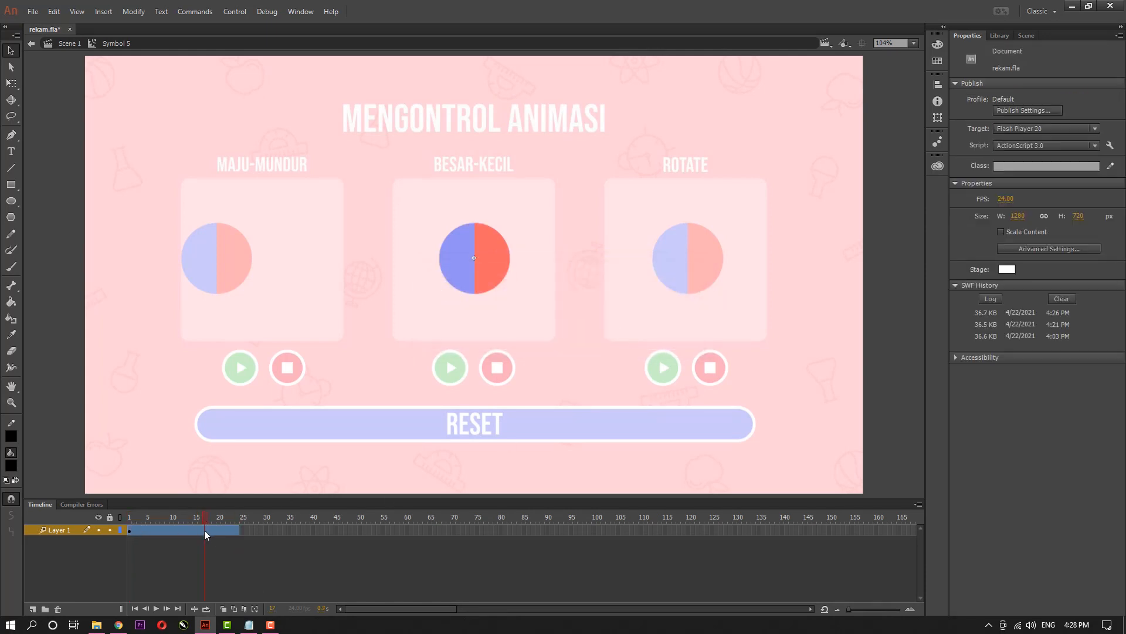
{"action": "left_click", "coordinate": [238, 532]}
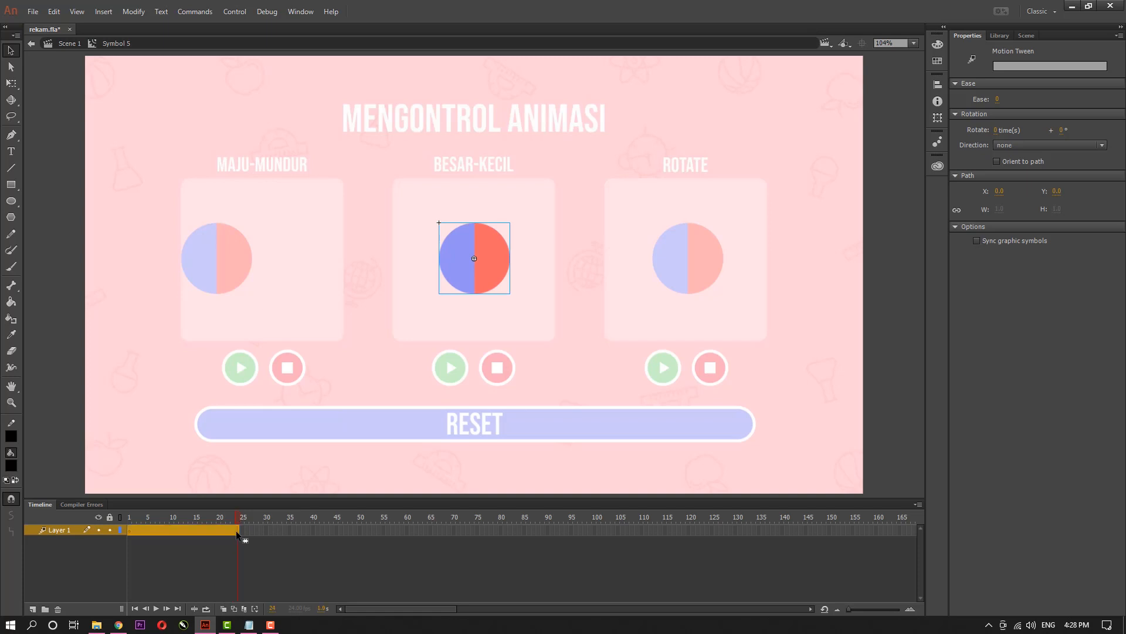
{"action": "left_click", "coordinate": [231, 530]}
{"action": "left_click", "coordinate": [231, 531]}
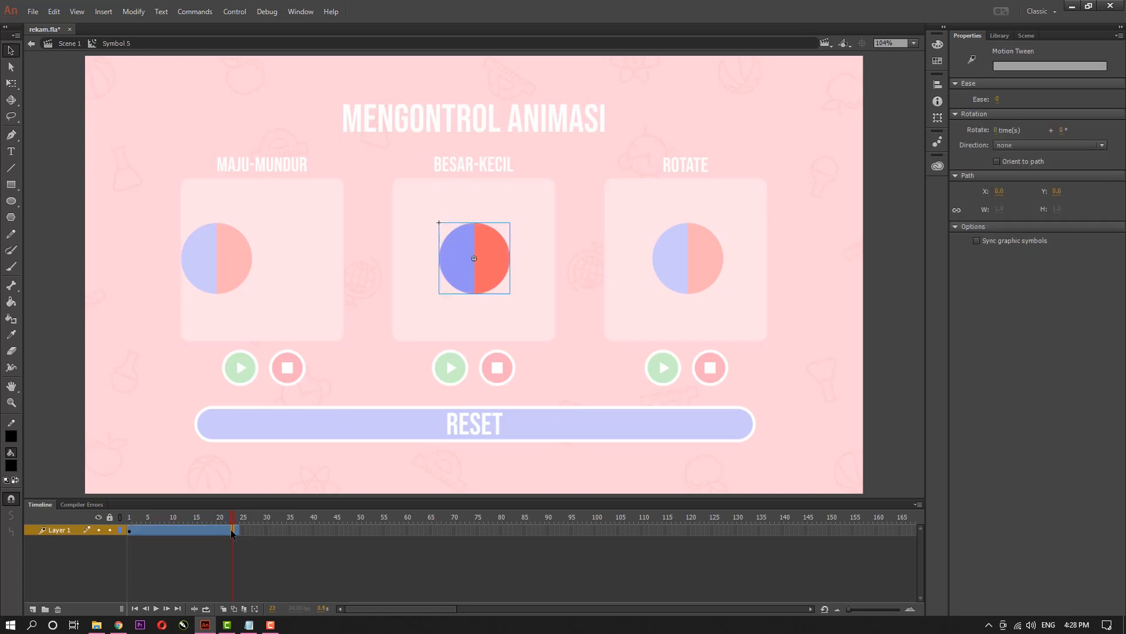
{"action": "left_click", "coordinate": [239, 537]}
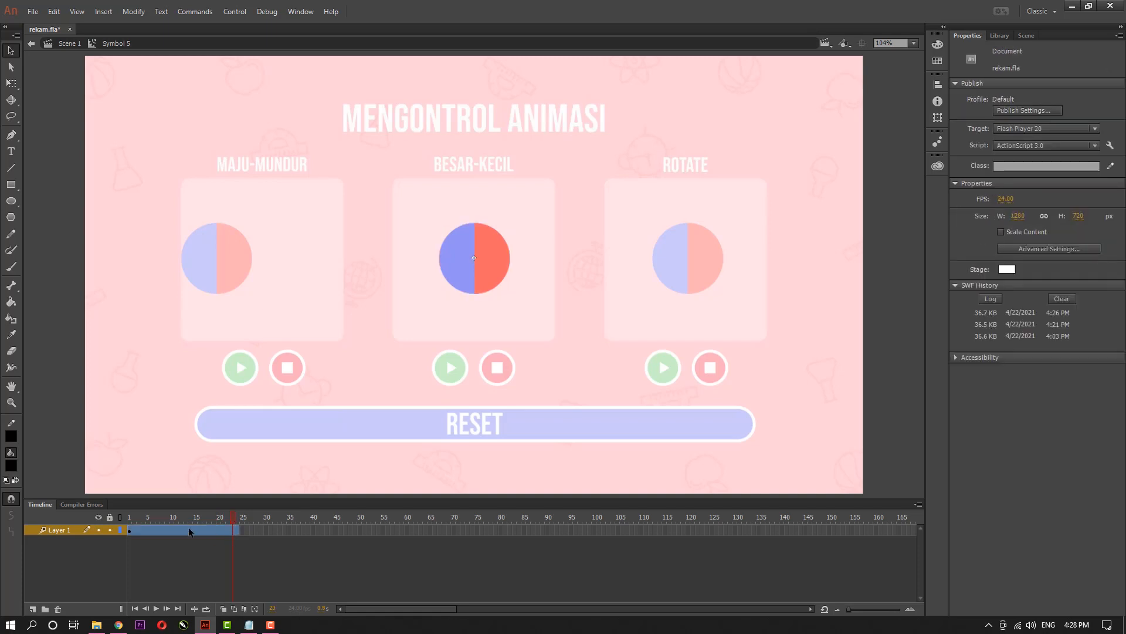
{"action": "left_click", "coordinate": [202, 531]}
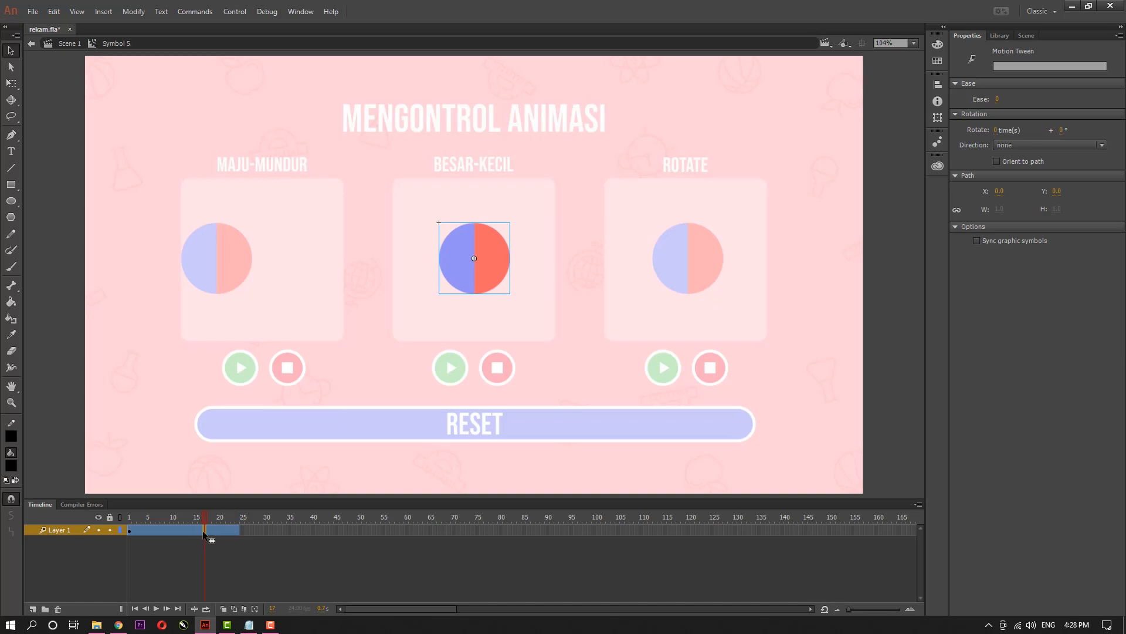
{"action": "right_click", "coordinate": [204, 528]}
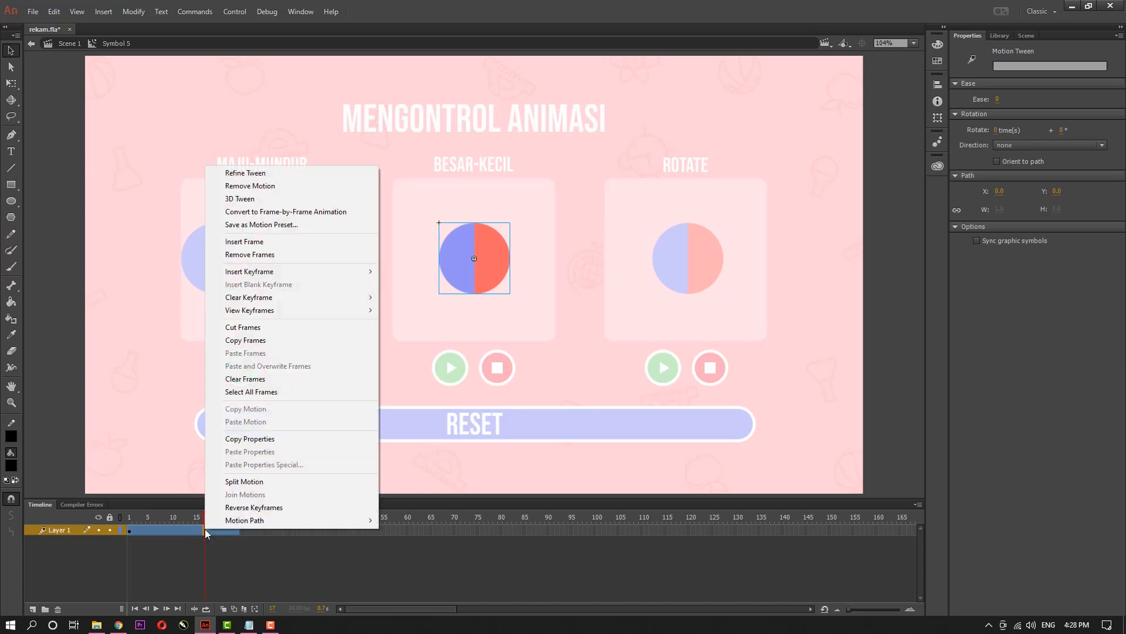
{"action": "left_click", "coordinate": [250, 241]}
{"action": "left_click", "coordinate": [279, 562]}
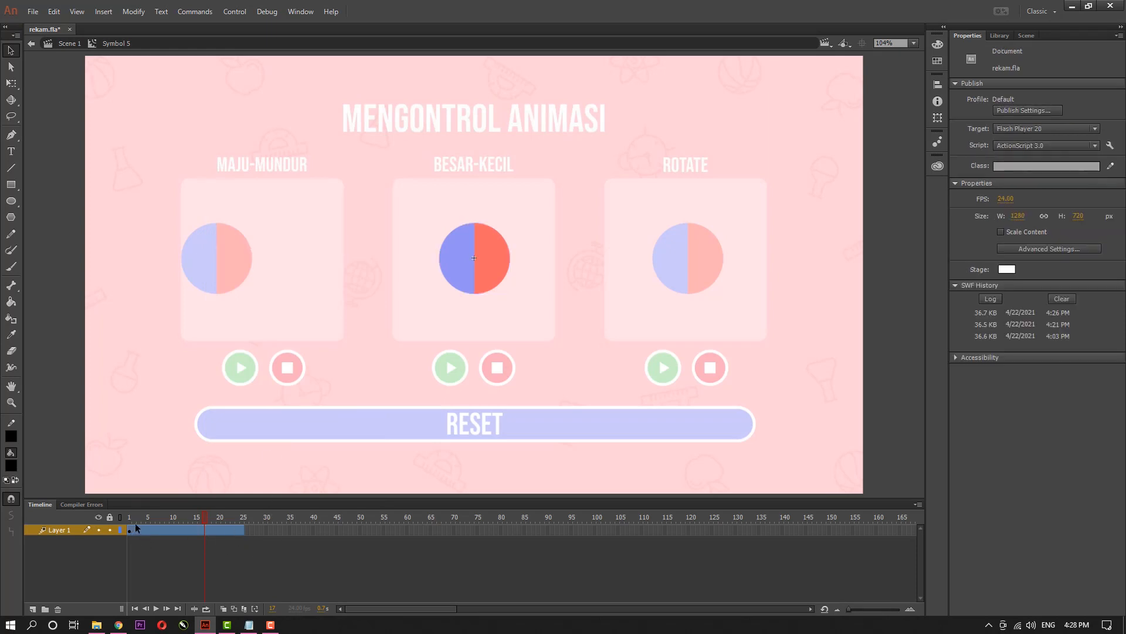
Scale the Besar-Kecil ball to 150% in width and height at frame 25
{"action": "left_click", "coordinate": [241, 529]}
{"action": "left_click", "coordinate": [252, 536]}
{"action": "left_click", "coordinate": [242, 531]}
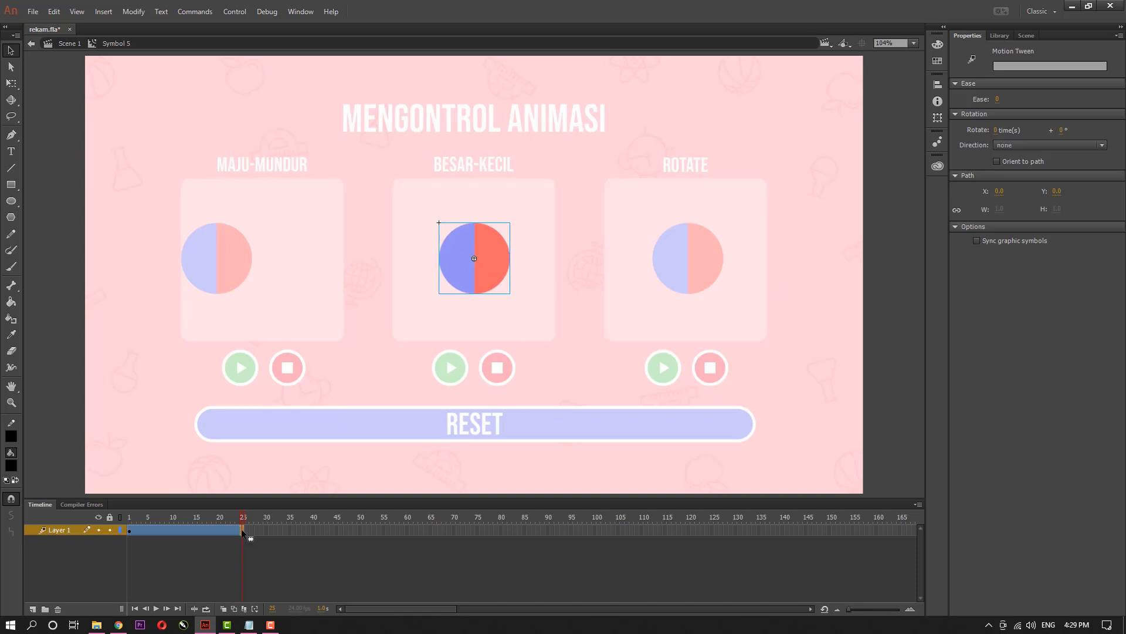
{"action": "left_click", "coordinate": [938, 124]}
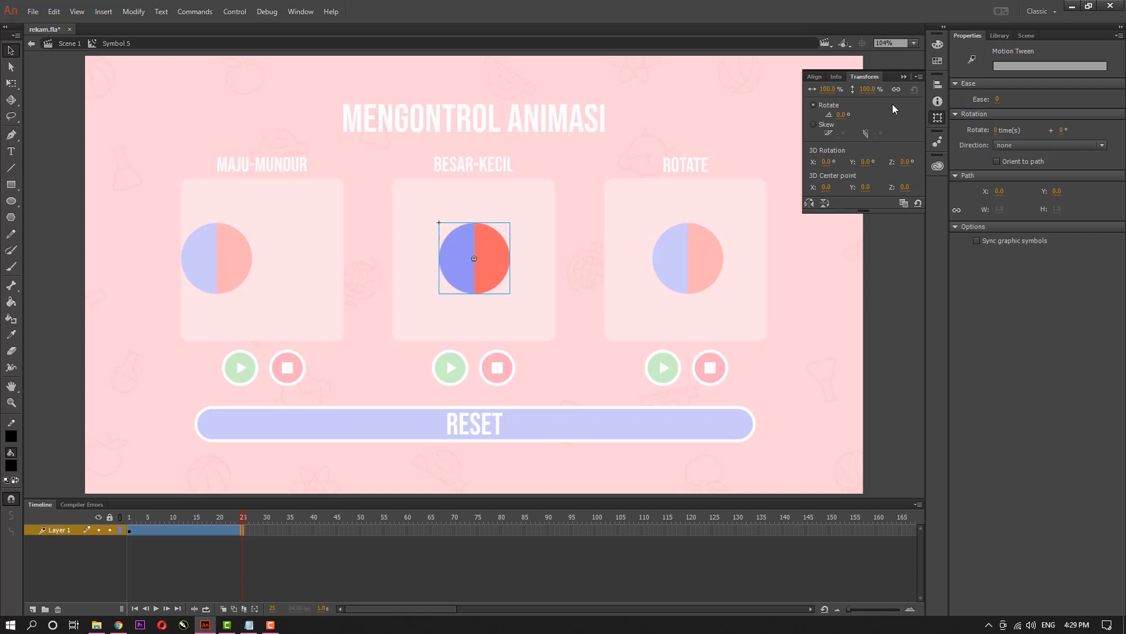
{"action": "left_click", "coordinate": [867, 89]}
{"action": "type", "text": "150"}
{"action": "key", "text": "Return"}
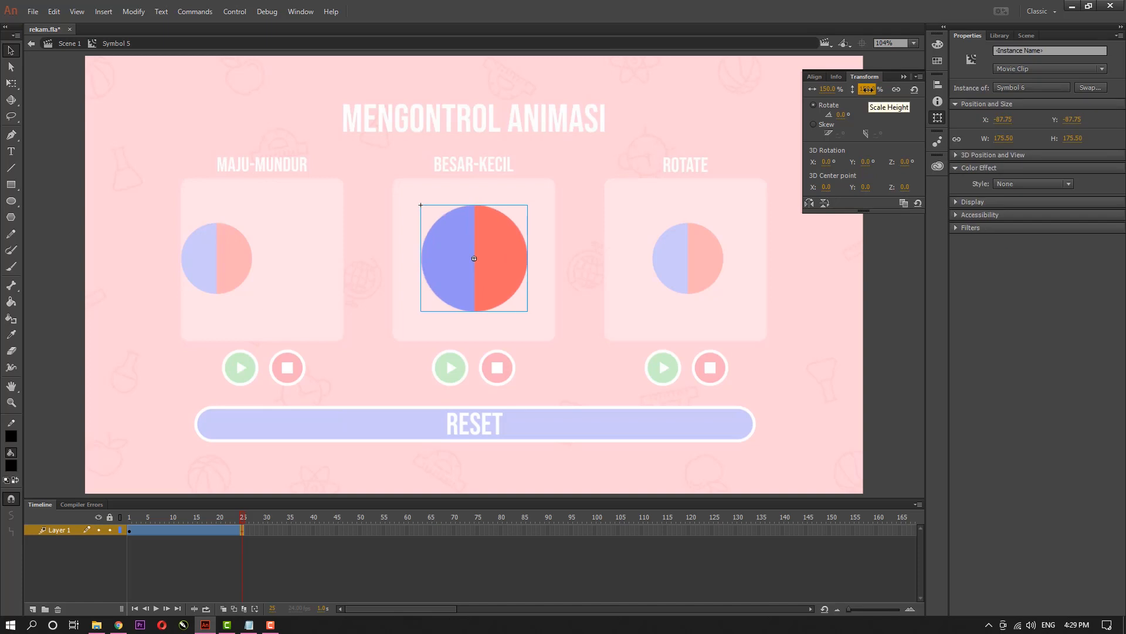
{"action": "left_click", "coordinate": [890, 414]}
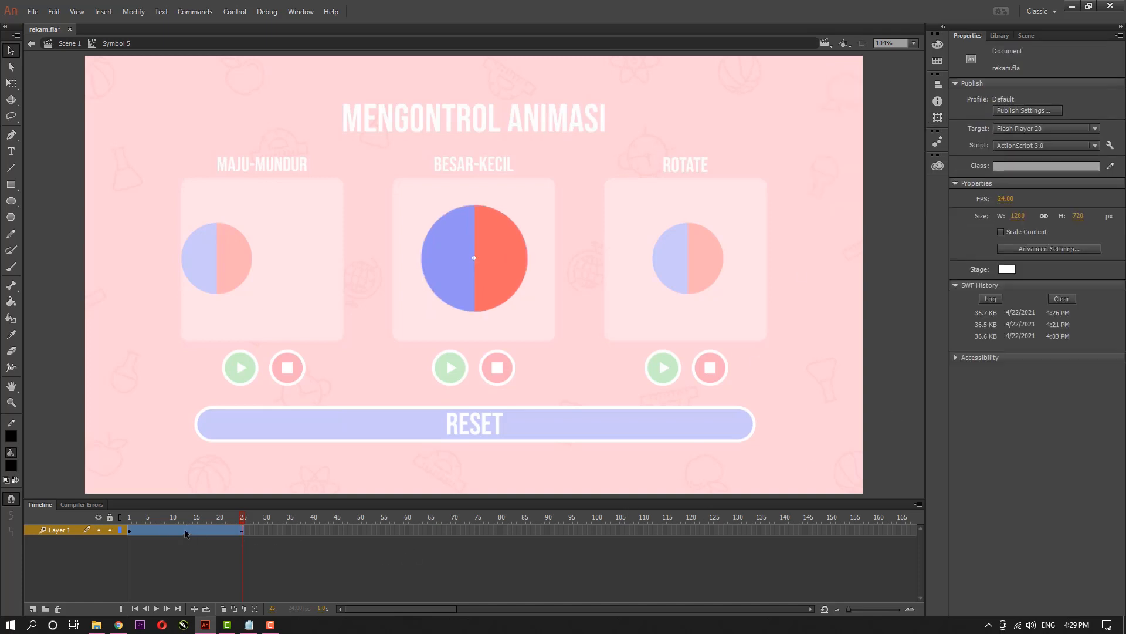
Preview the growing ball between frames 1 and 25, and extend the motion tween to frame 50
{"action": "left_click_drag", "start_coordinate": [130, 525], "coordinate": [245, 531]}
{"action": "right_click", "coordinate": [359, 529]}
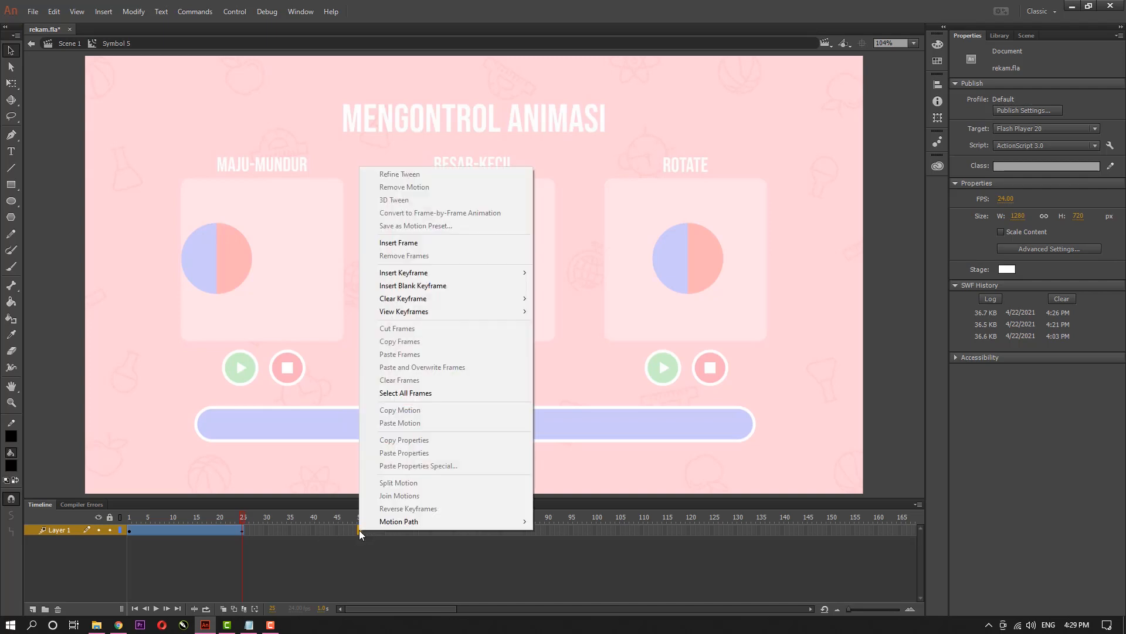
{"action": "left_click", "coordinate": [431, 246]}
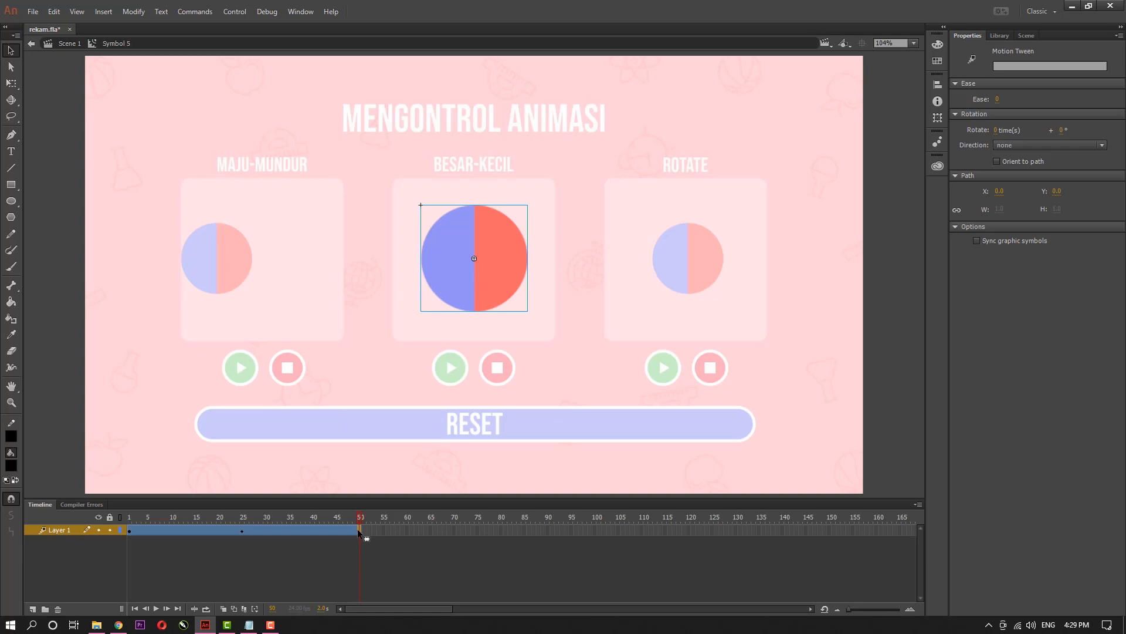
Set the Besar-Kecil ball's width and height scale to 100% at frame 50
{"action": "left_click", "coordinate": [937, 118]}
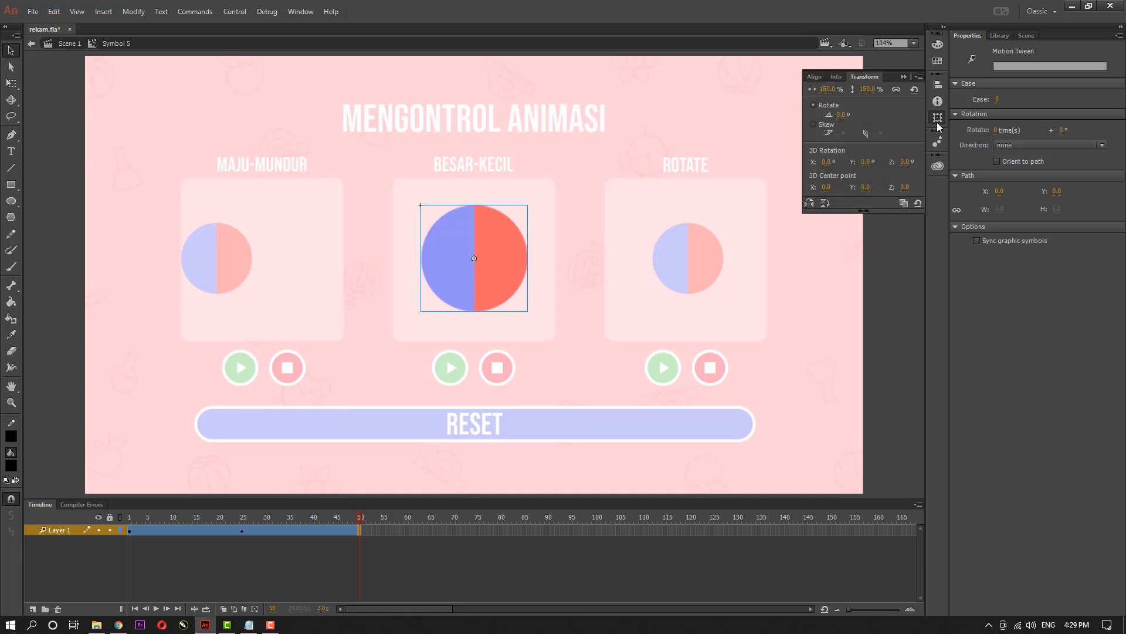
{"action": "left_click", "coordinate": [868, 91]}
{"action": "key", "text": "Return"}
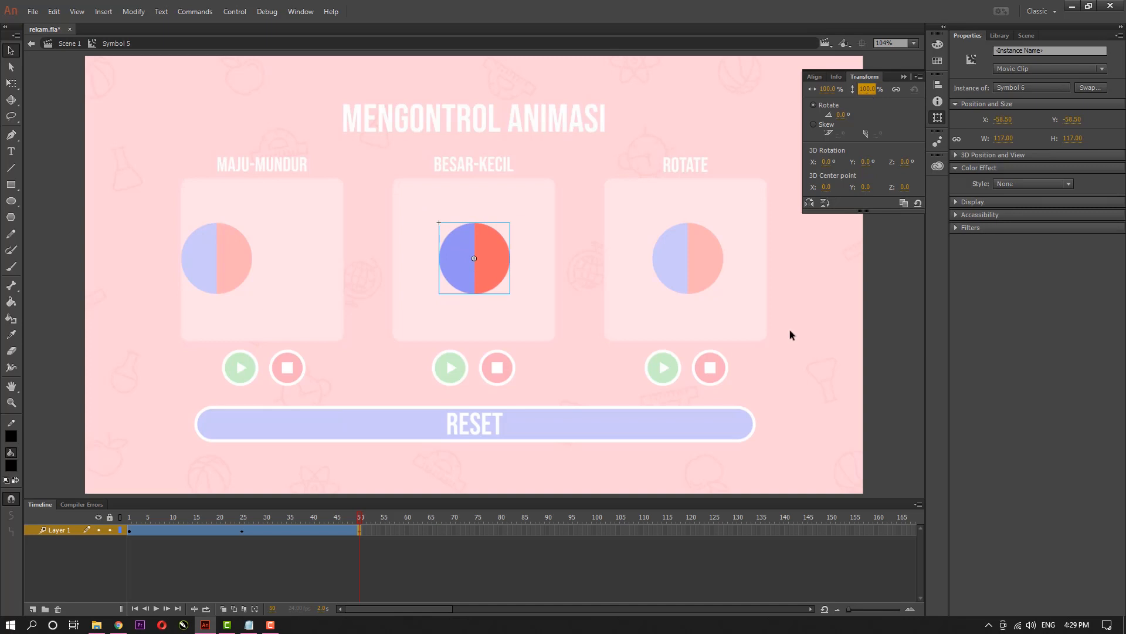
{"action": "left_click", "coordinate": [249, 554]}
Play the growing and shrinking ball animation and return to Scene 1
{"action": "left_click", "coordinate": [154, 609]}
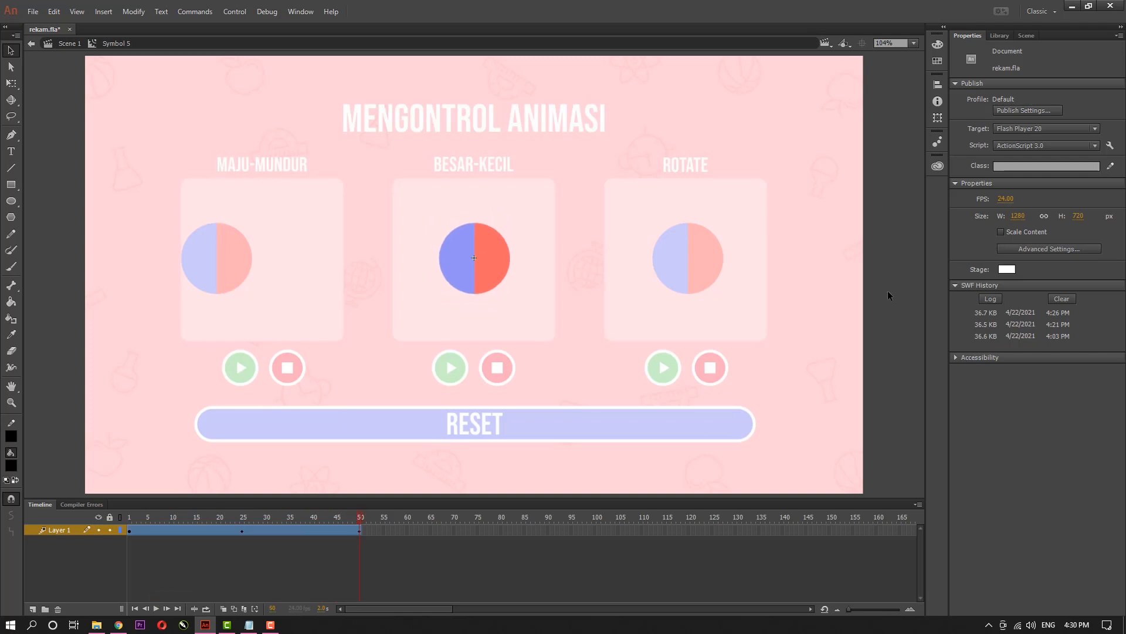
{"action": "left_click", "coordinate": [72, 46]}
{"action": "double_click", "coordinate": [62, 243]}
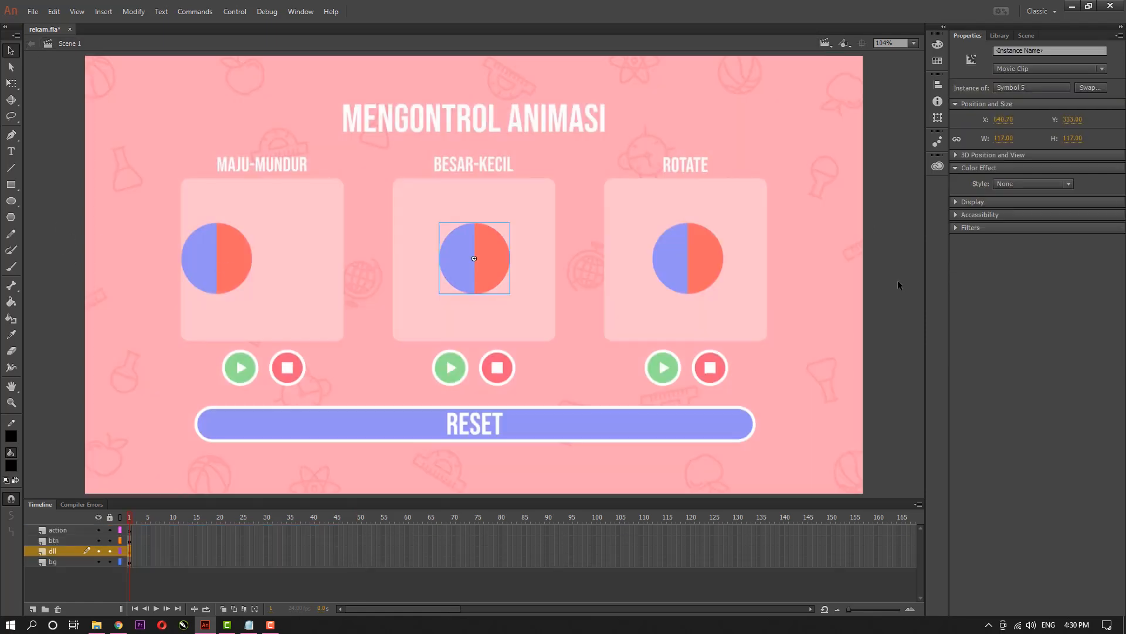
Test the movie to check the Besar-Kecil animation, and close the preview
{"action": "key", "text": "ctrl+Return"}
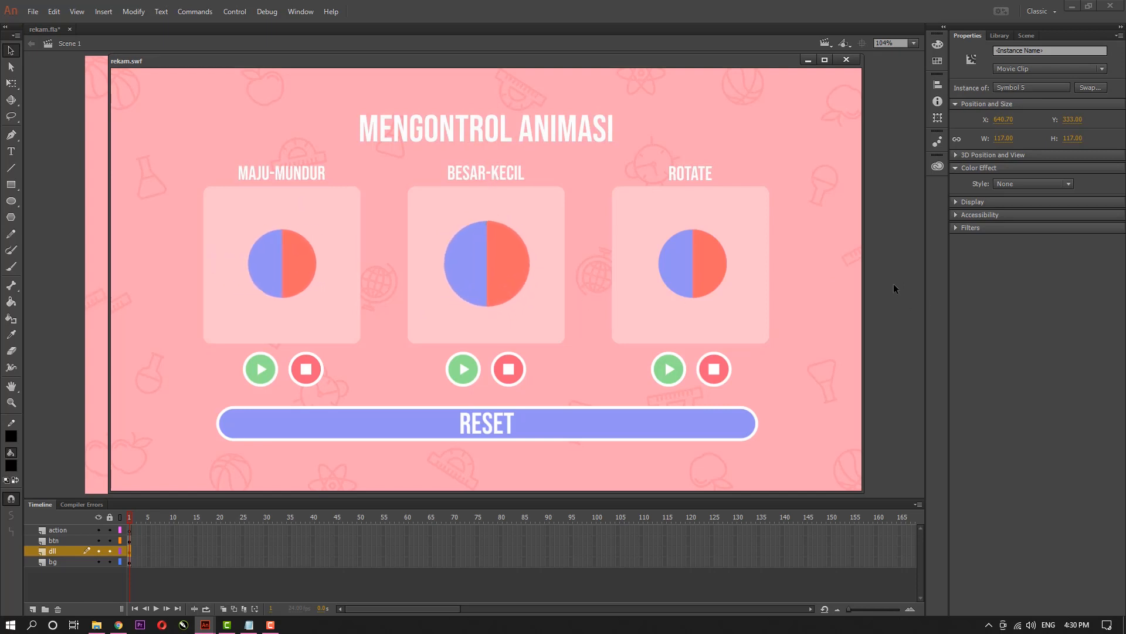
{"action": "left_click", "coordinate": [840, 60]}
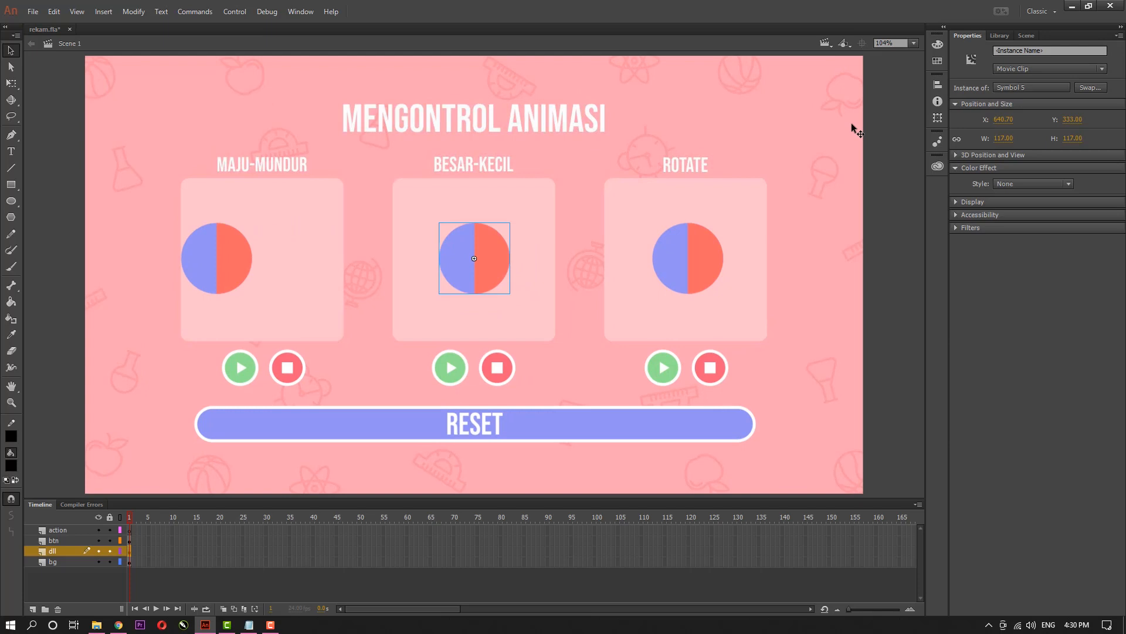
{"action": "left_click", "coordinate": [879, 281]}
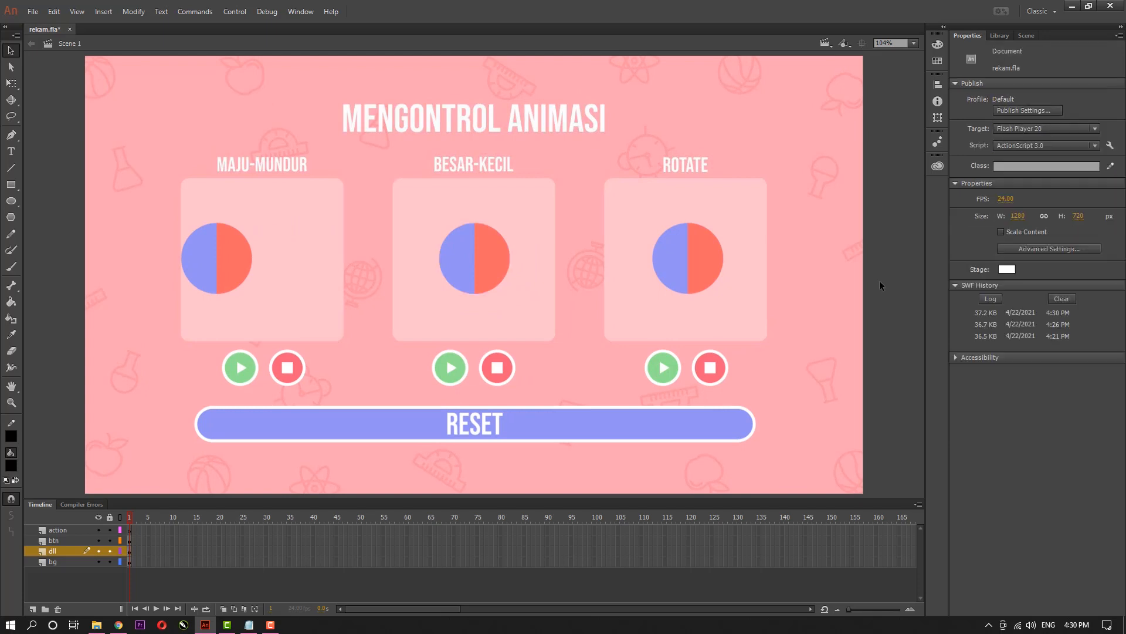
Convert the Rotate ball bitmap to a Movie Clip symbol, keeping the name Symbol 7, and open it for editing
{"action": "left_click", "coordinate": [693, 253]}
{"action": "right_click", "coordinate": [695, 255]}
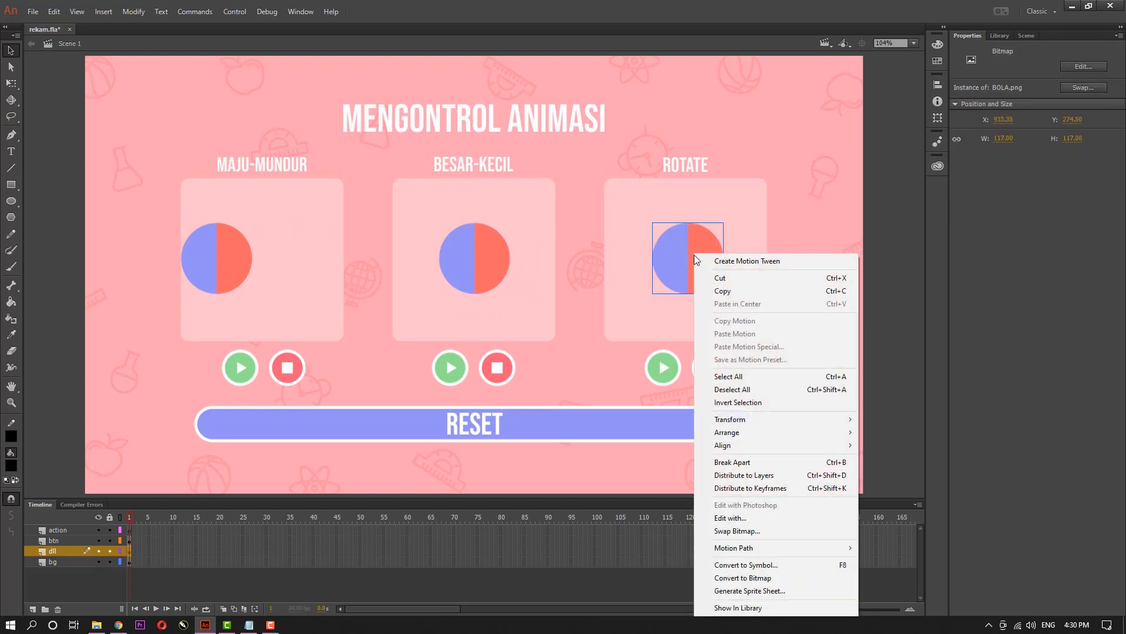
{"action": "left_click", "coordinate": [734, 562]}
{"action": "left_click", "coordinate": [623, 146]}
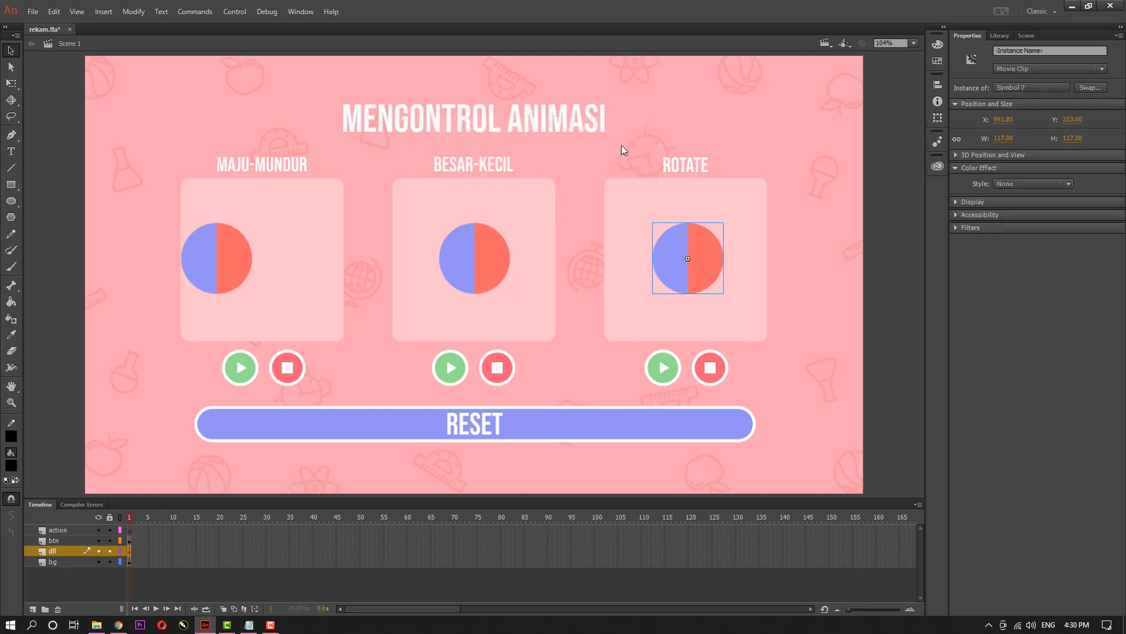
{"action": "double_click", "coordinate": [689, 271]}
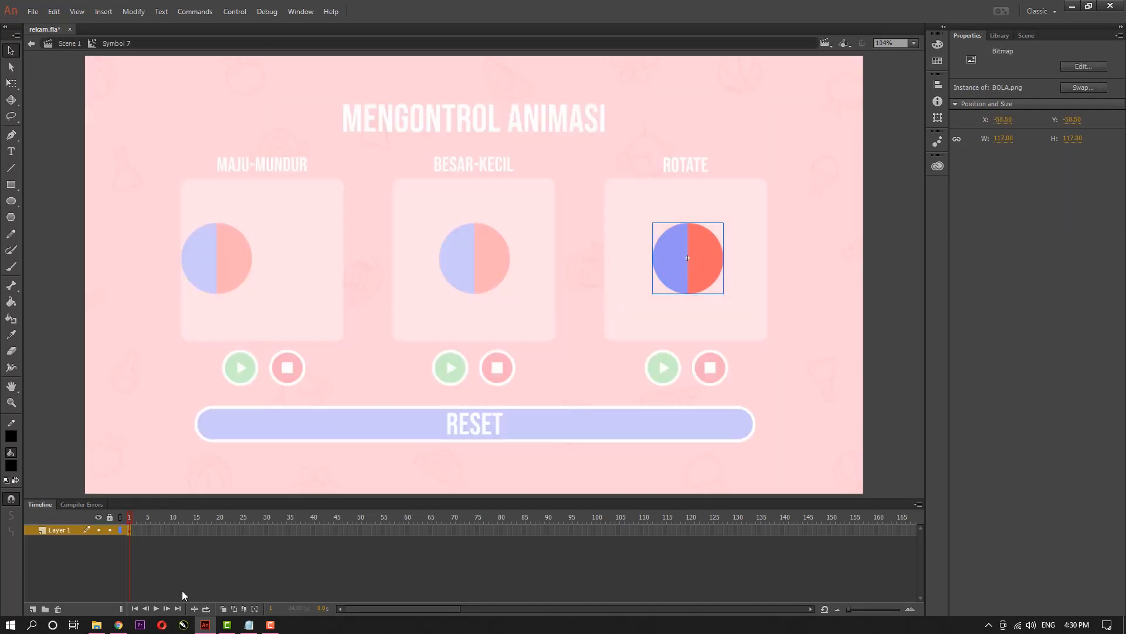
Create a motion tween on the Rotate ball at frame 1, accepting its conversion to a symbol
{"action": "left_click", "coordinate": [129, 530]}
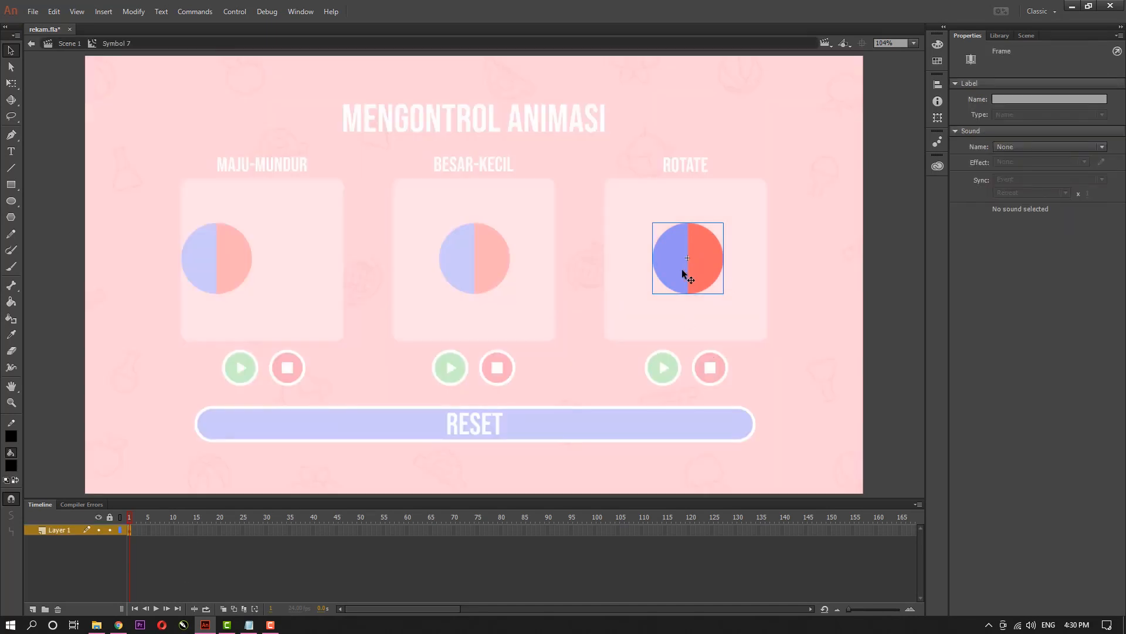
{"action": "left_click", "coordinate": [682, 269]}
{"action": "right_click", "coordinate": [682, 270]}
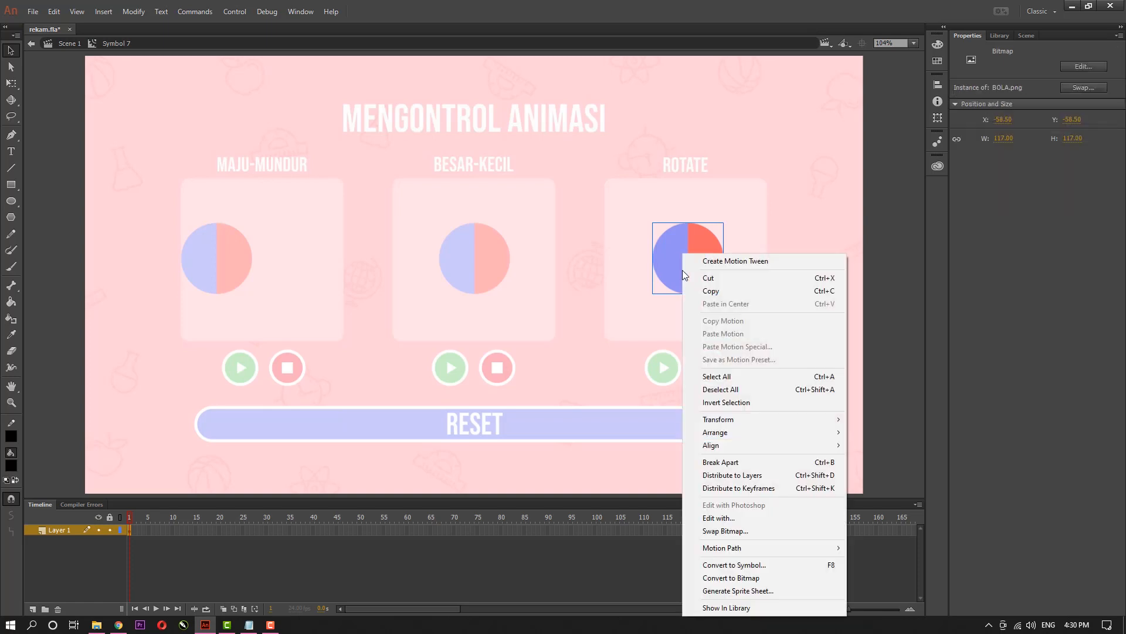
{"action": "left_click", "coordinate": [698, 262]}
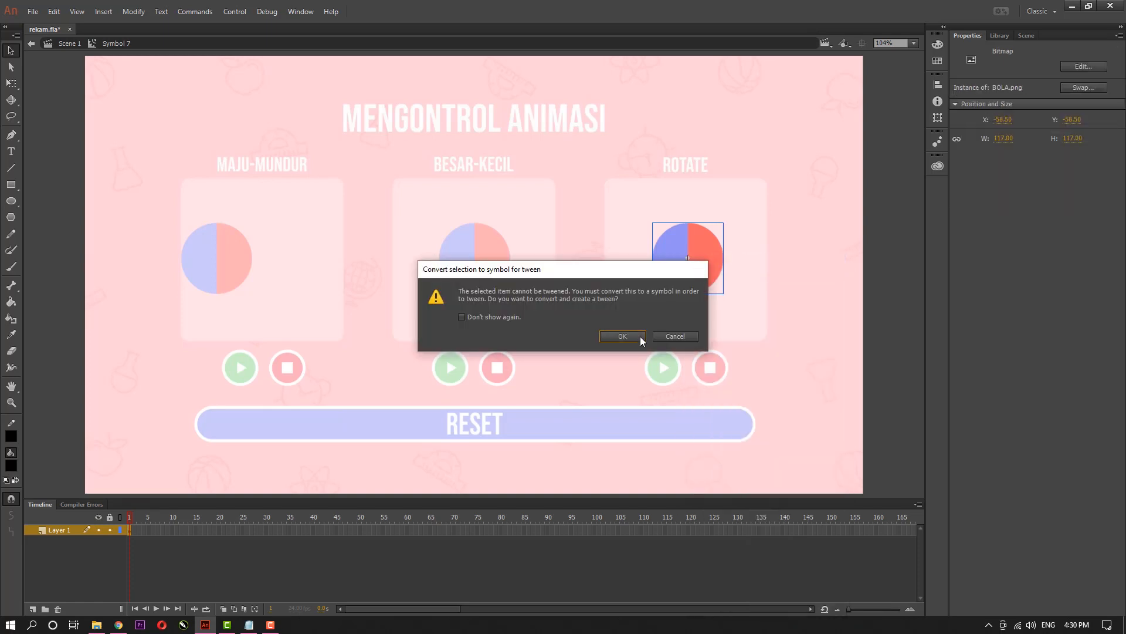
{"action": "left_click", "coordinate": [640, 336]}
Insert one frame within the Rotate ball's motion tween so that it ends at frame 25
{"action": "left_click", "coordinate": [240, 531]}
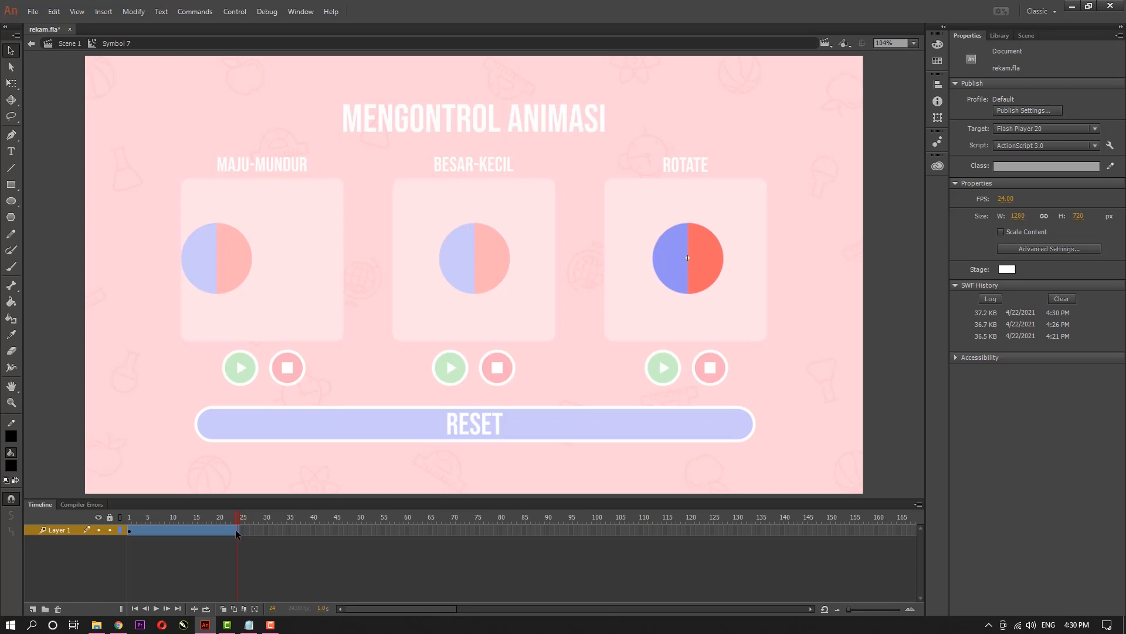
{"action": "left_click", "coordinate": [223, 530]}
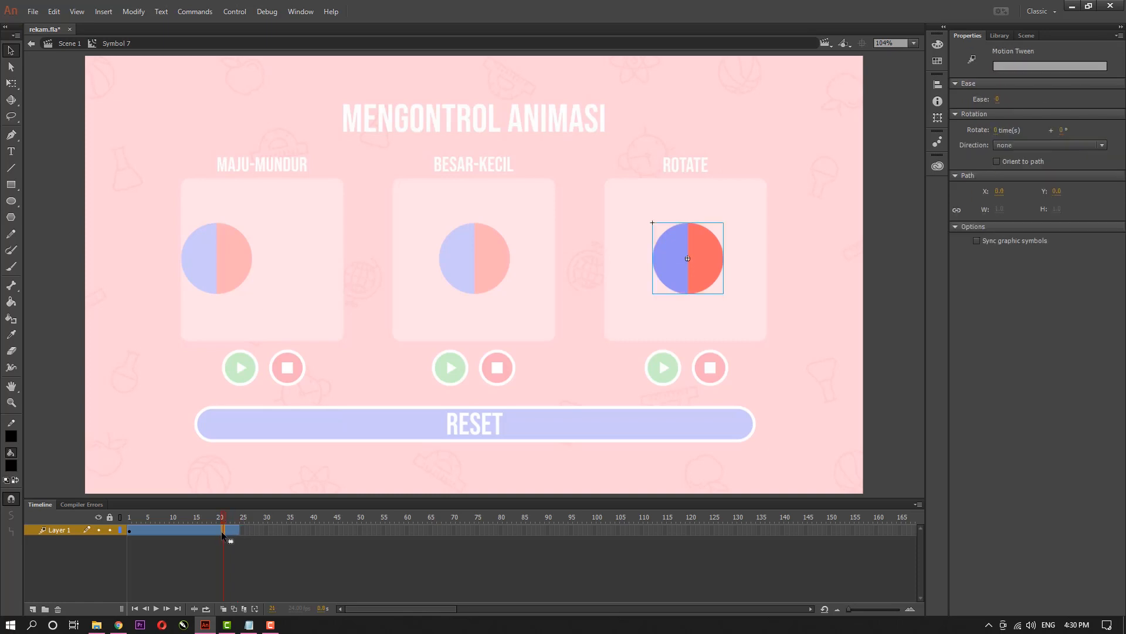
{"action": "right_click", "coordinate": [221, 531]}
{"action": "left_click", "coordinate": [261, 245]}
{"action": "left_click", "coordinate": [252, 553]}
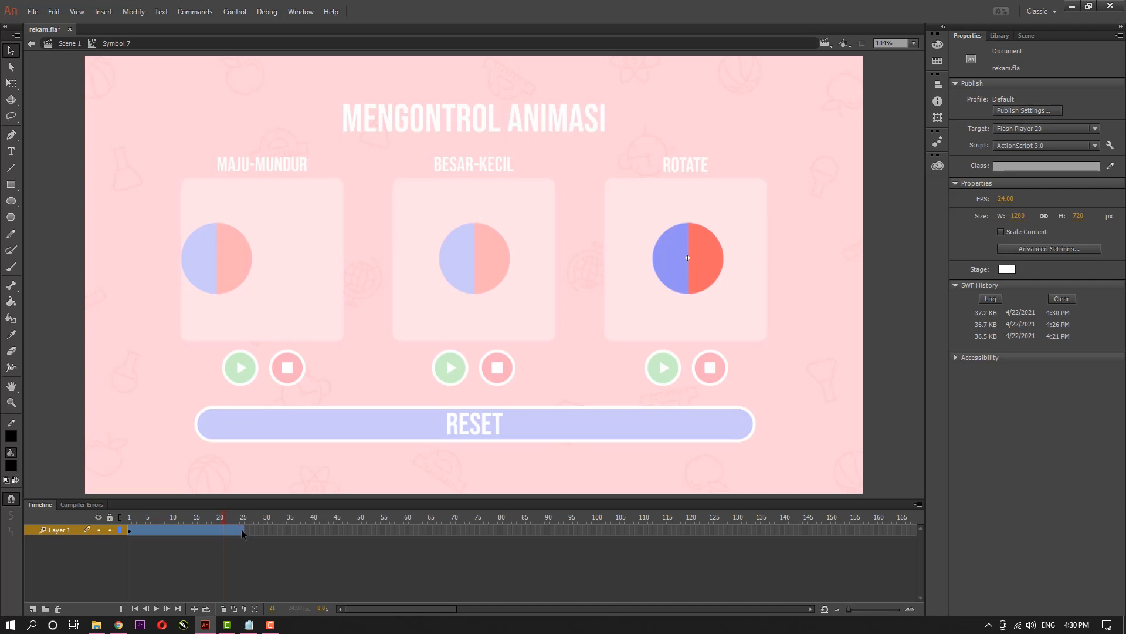
Set the Rotate ball's rotation to 360° at frame 25 and scrub the tween from frame 1 to check it
{"action": "left_click", "coordinate": [242, 530]}
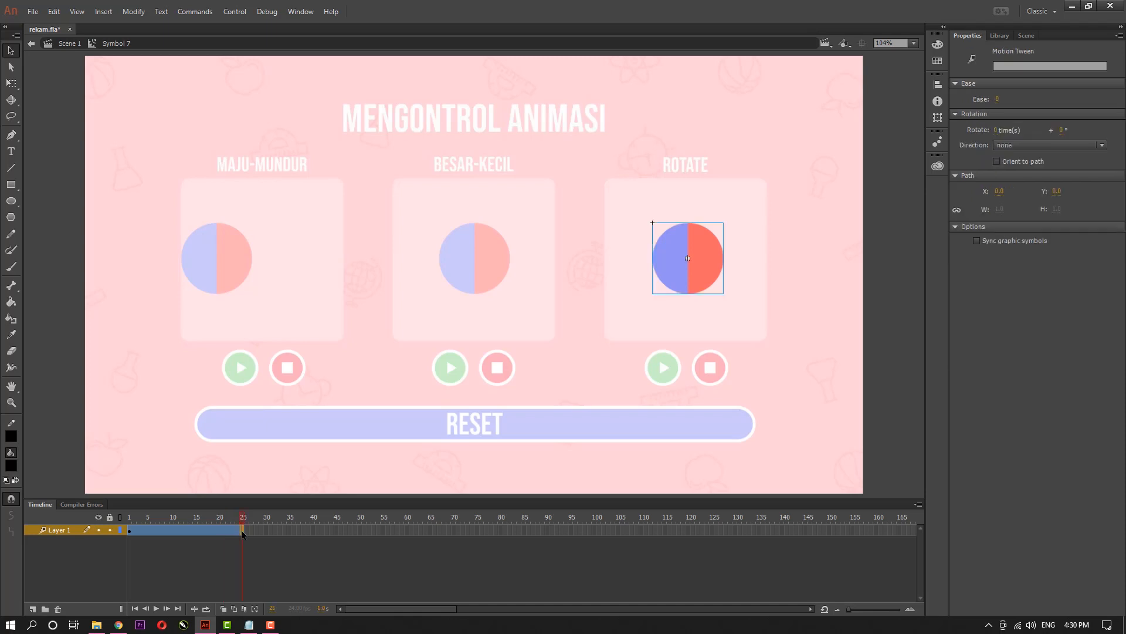
{"action": "left_click", "coordinate": [938, 118]}
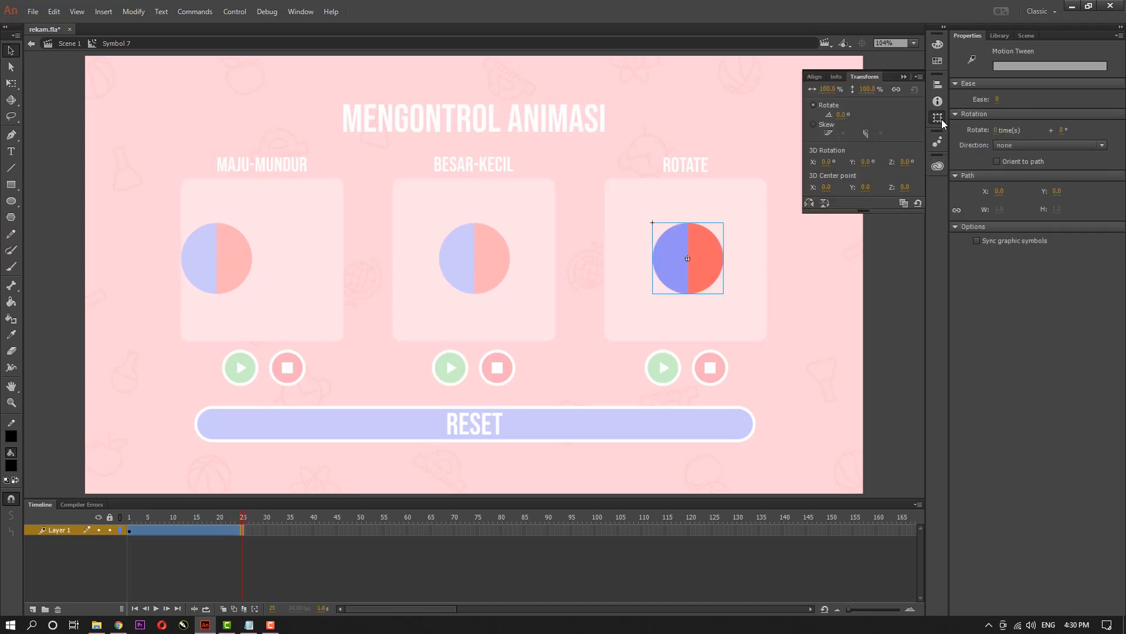
{"action": "left_click", "coordinate": [842, 116]}
{"action": "type", "text": "360"}
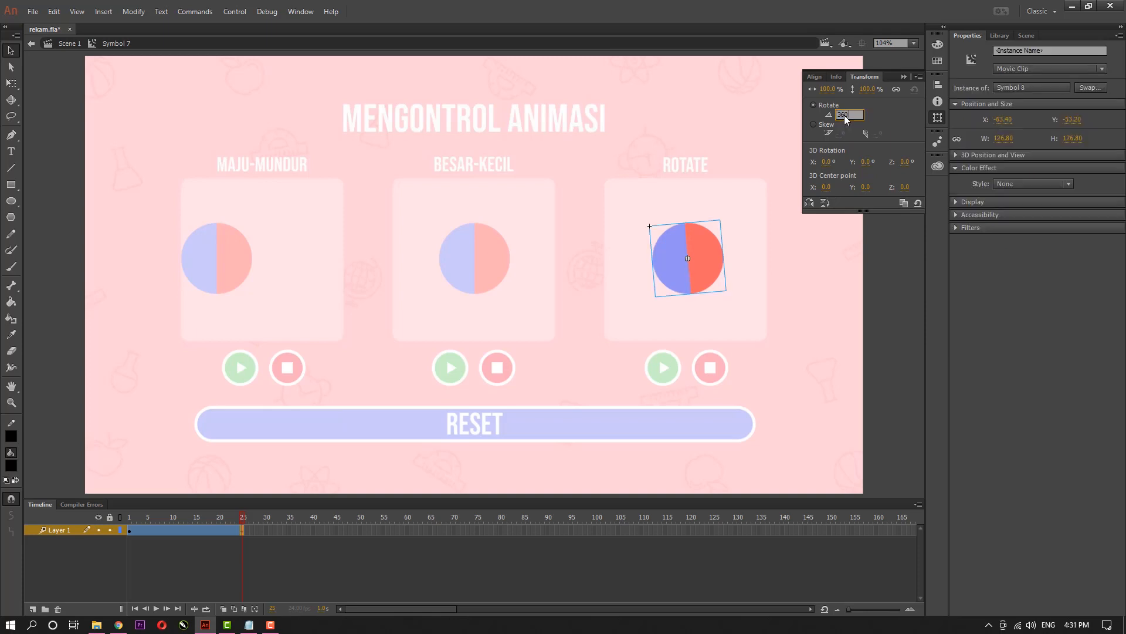
{"action": "key", "text": "Return"}
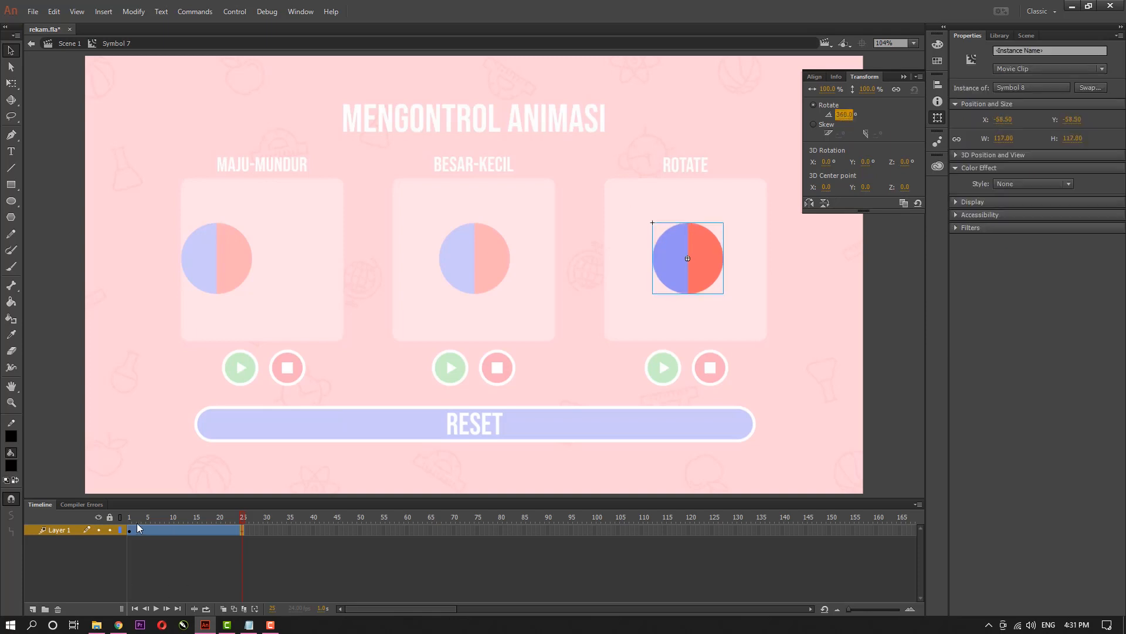
{"action": "left_click_drag", "start_coordinate": [130, 518], "coordinate": [244, 534]}
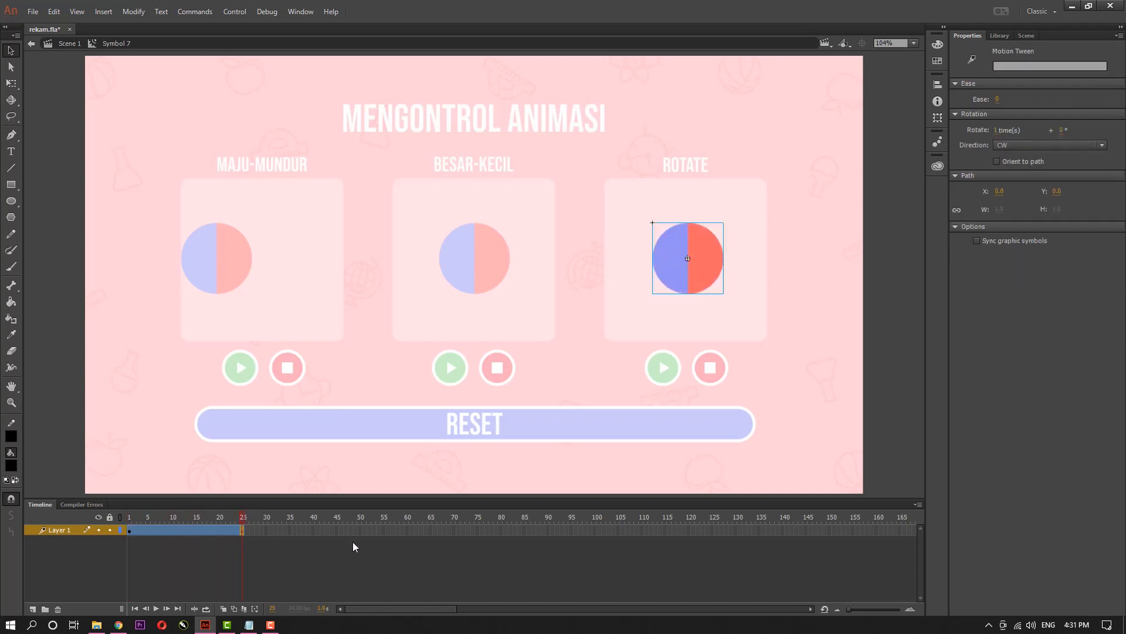
Insert a frame at frame 50 to extend the Rotate ball's motion tween
{"action": "left_click", "coordinate": [358, 528]}
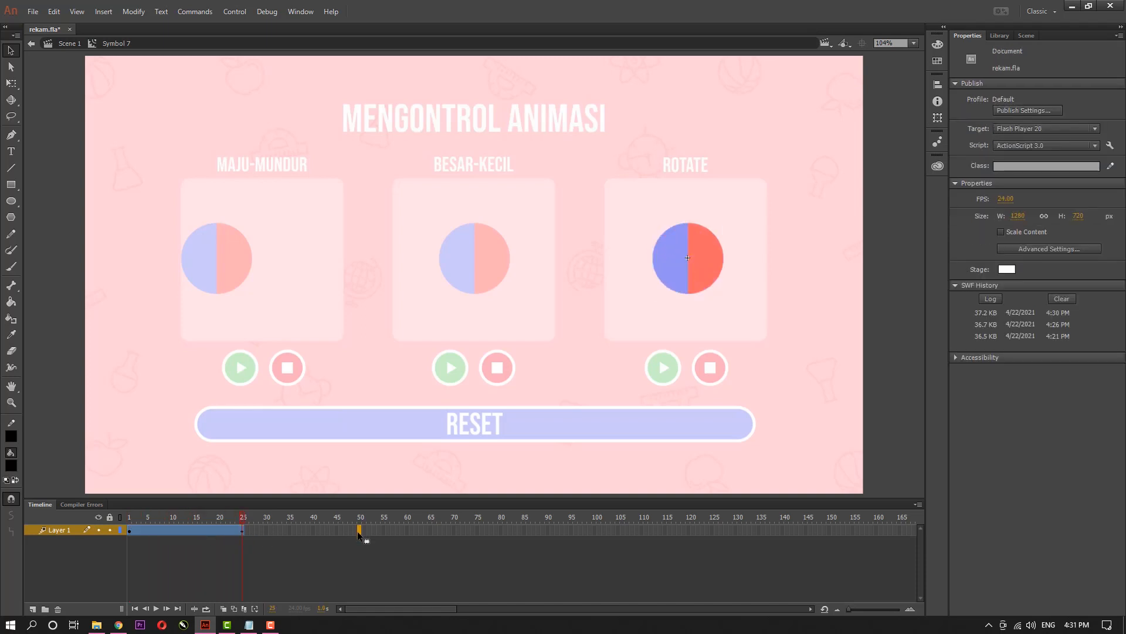
{"action": "right_click", "coordinate": [358, 531]}
{"action": "left_click", "coordinate": [423, 246]}
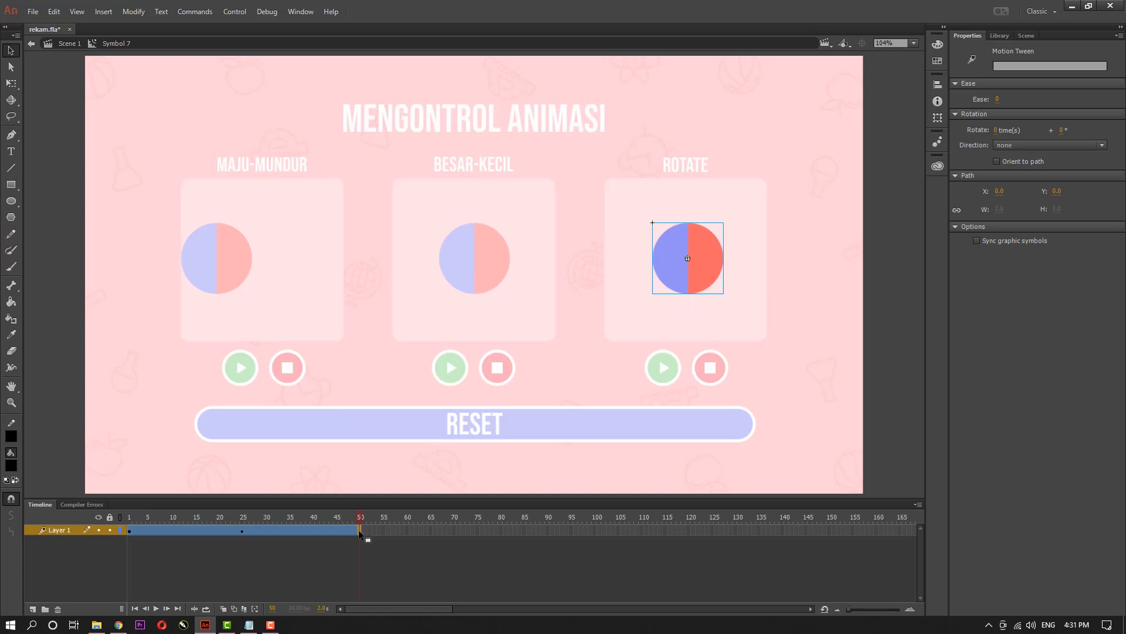
Set the Rotate ball's rotation to 0° at frame 50 and scrub the timeline to check the animation
{"action": "left_click", "coordinate": [937, 117]}
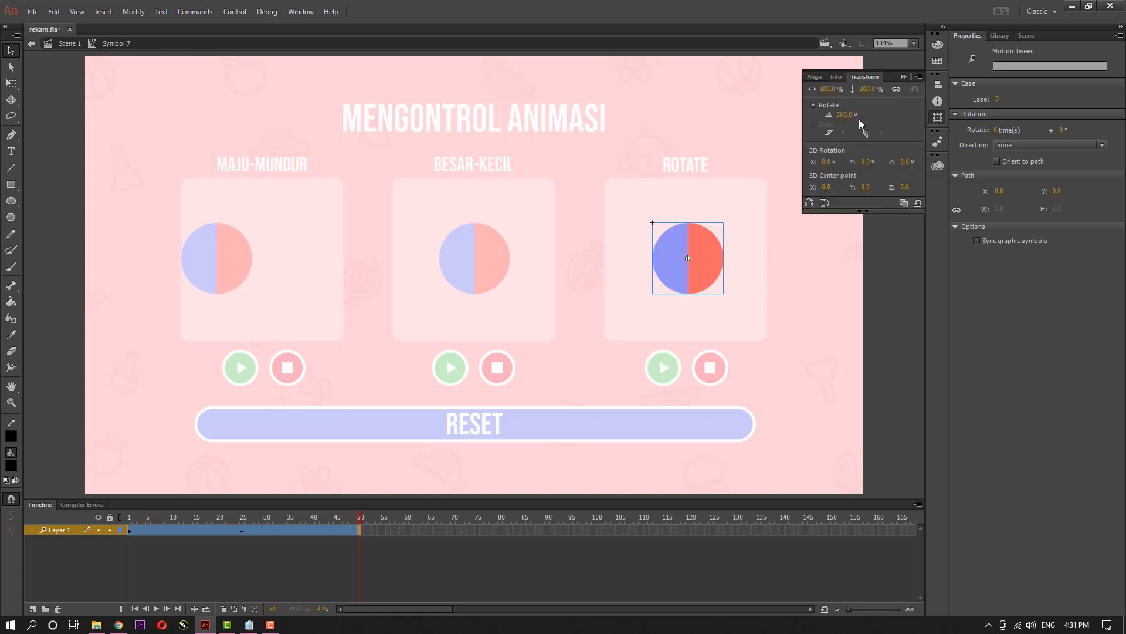
{"action": "left_click", "coordinate": [845, 115]}
{"action": "type", "text": "0"}
{"action": "key", "text": "Return"}
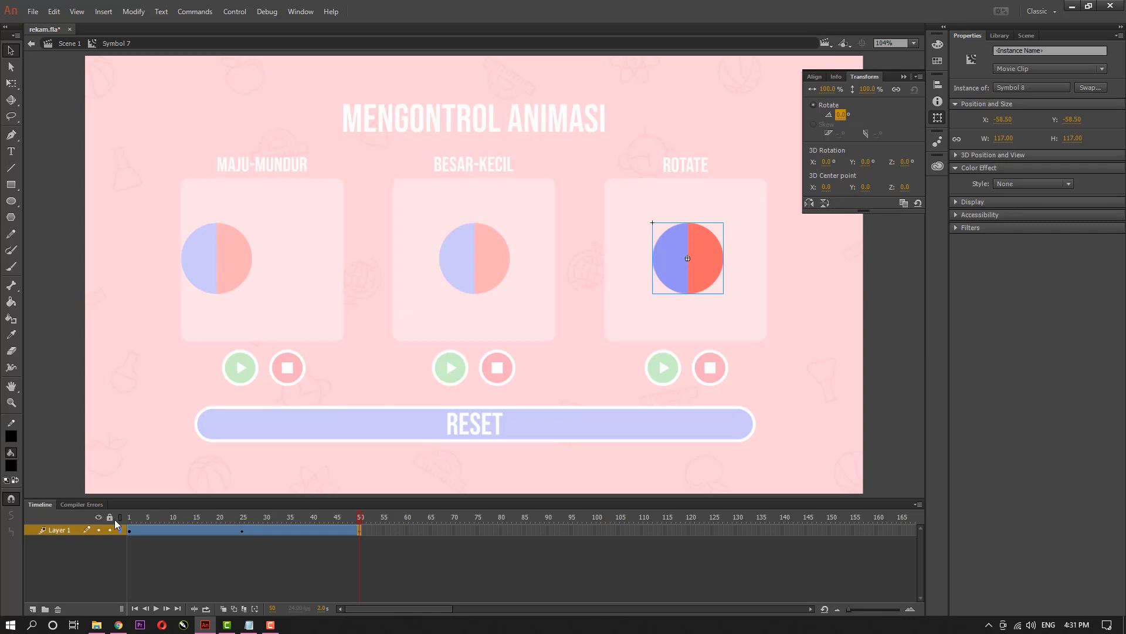
{"action": "left_click_drag", "start_coordinate": [129, 519], "coordinate": [350, 550]}
Return to Scene 1, test the movie to check all three ball animations, and close the preview
{"action": "double_click", "coordinate": [890, 308]}
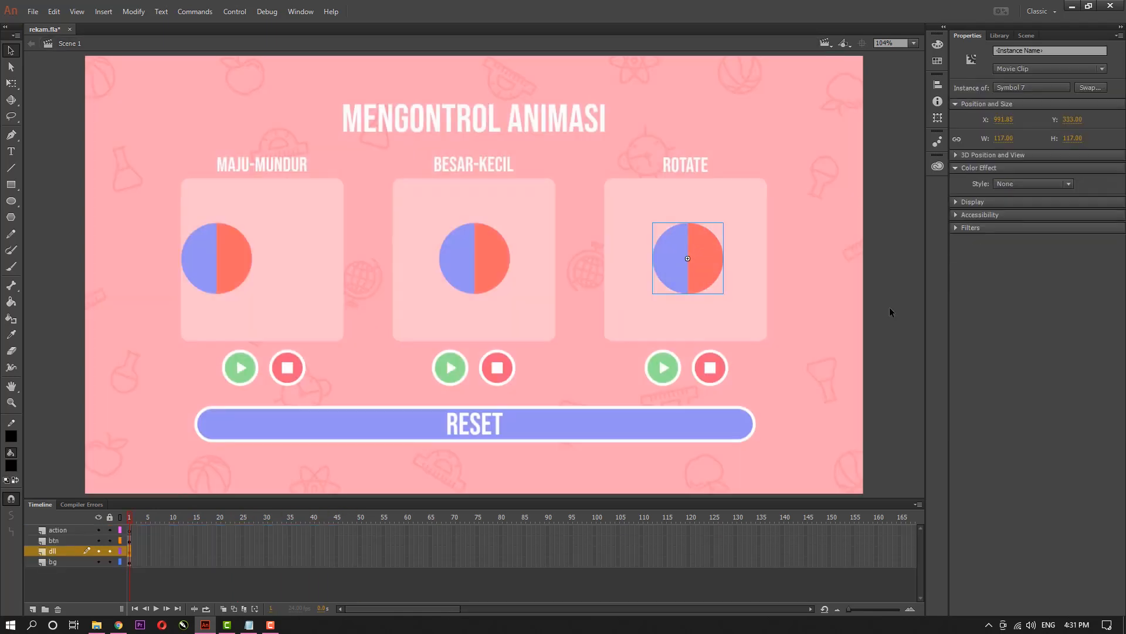
{"action": "key", "text": "ctrl+Return"}
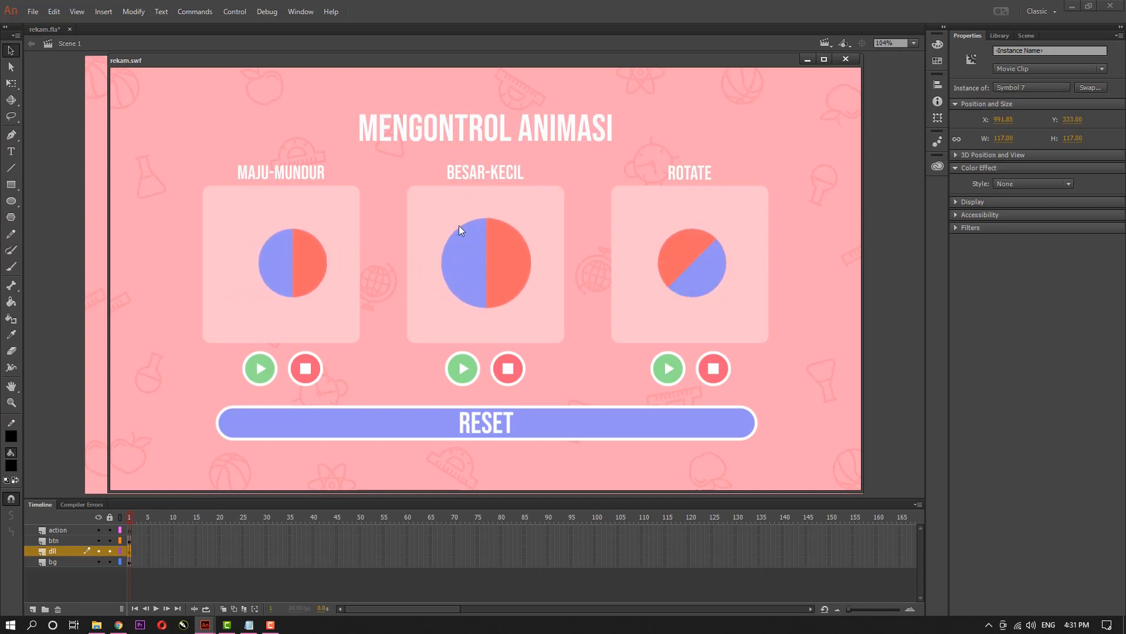
{"action": "left_click", "coordinate": [847, 60]}
{"action": "left_click", "coordinate": [913, 238]}
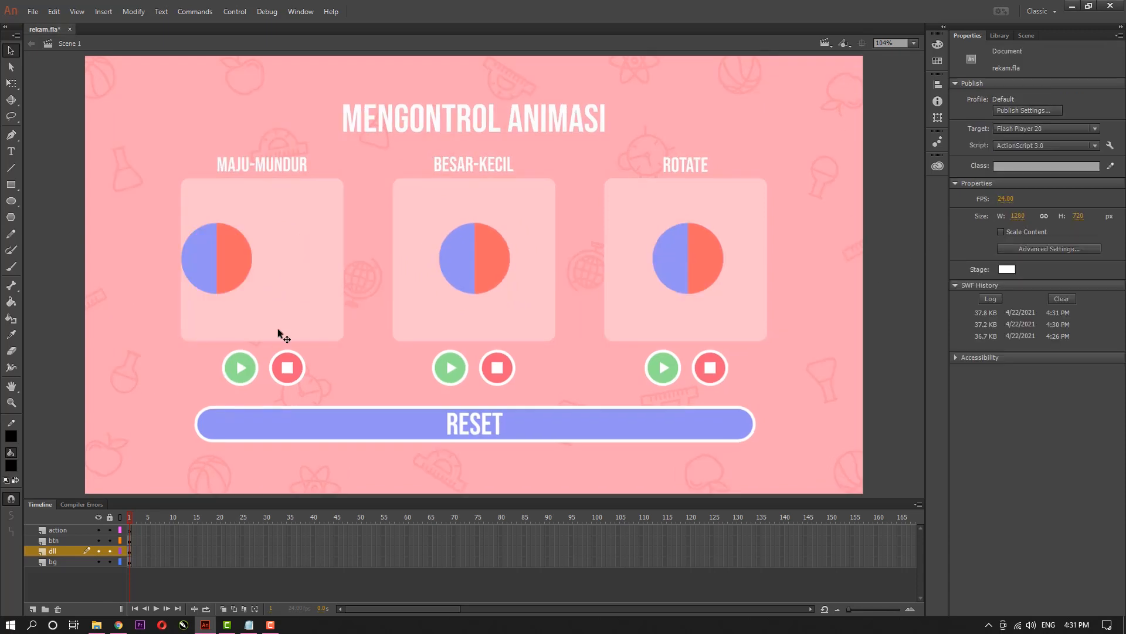
Give the Maju-Mundur ball the instance name bola1
{"action": "left_click", "coordinate": [221, 278]}
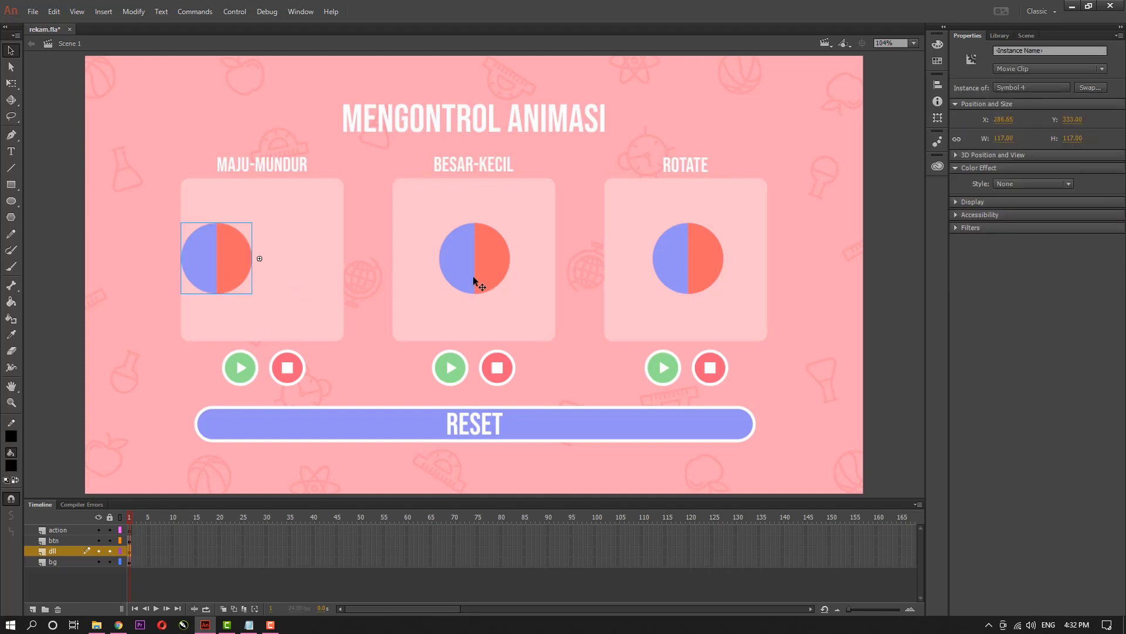
{"action": "left_click", "coordinate": [474, 277]}
{"action": "left_click", "coordinate": [708, 276]}
{"action": "left_click", "coordinate": [208, 270]}
{"action": "left_click", "coordinate": [1053, 52]}
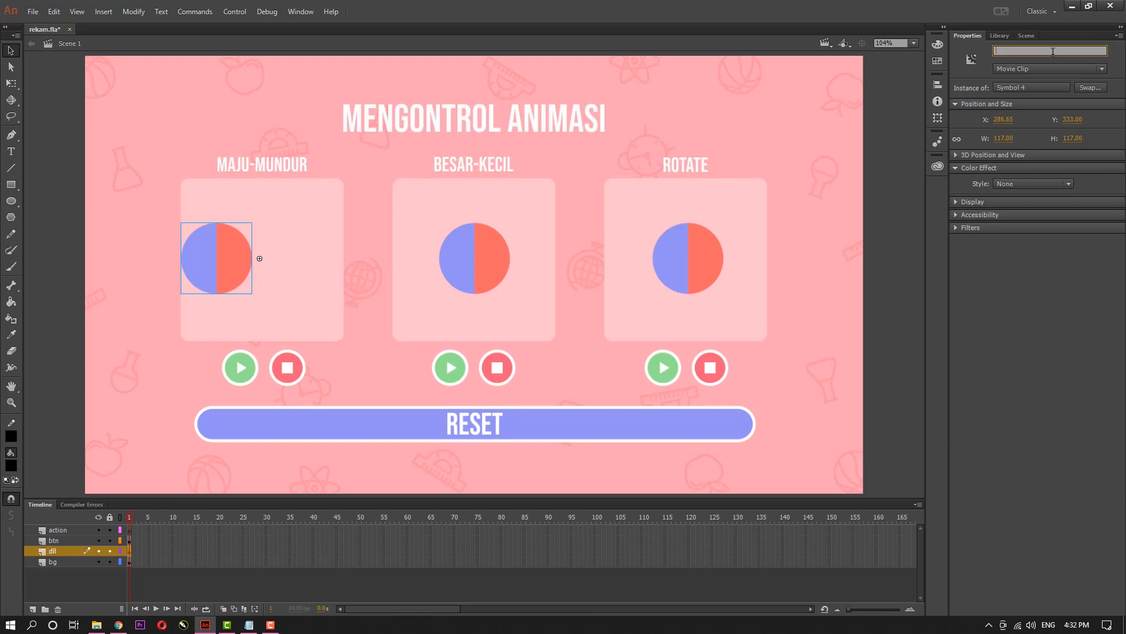
{"action": "type", "text": "bola1"}
Give the Besar-Kecil ball the instance name bola2
{"action": "left_click", "coordinate": [465, 271]}
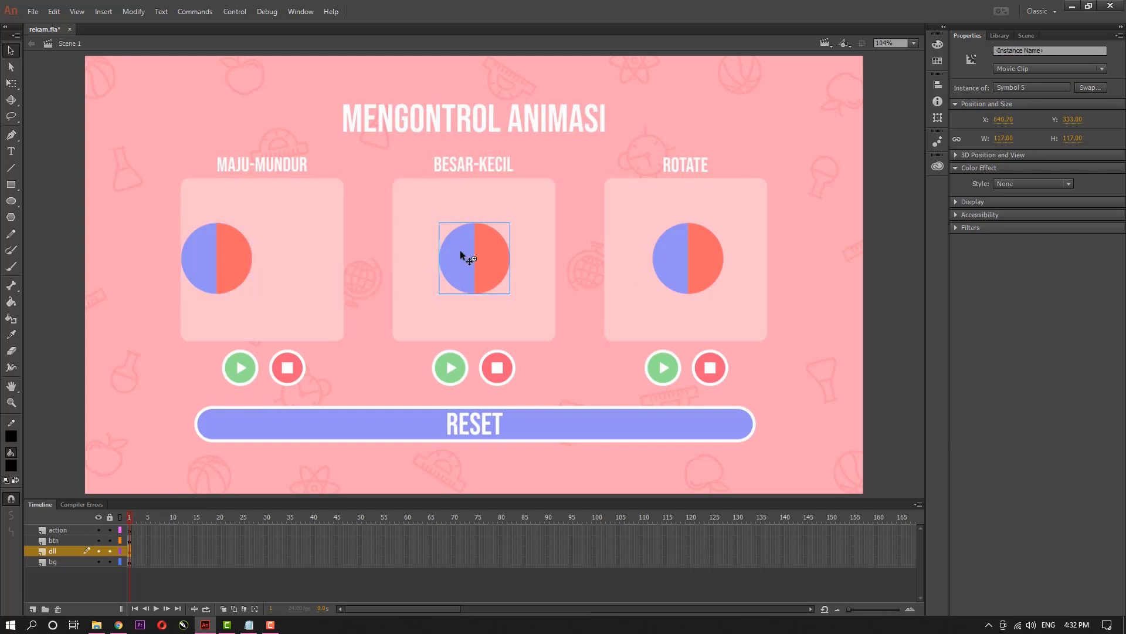
{"action": "left_click", "coordinate": [1059, 50]}
{"action": "type", "text": "bola2"}
Give the Rotate ball the instance name bola3 and deselect it
{"action": "left_click", "coordinate": [702, 260]}
{"action": "left_click", "coordinate": [1054, 50]}
{"action": "type", "text": "bo"}
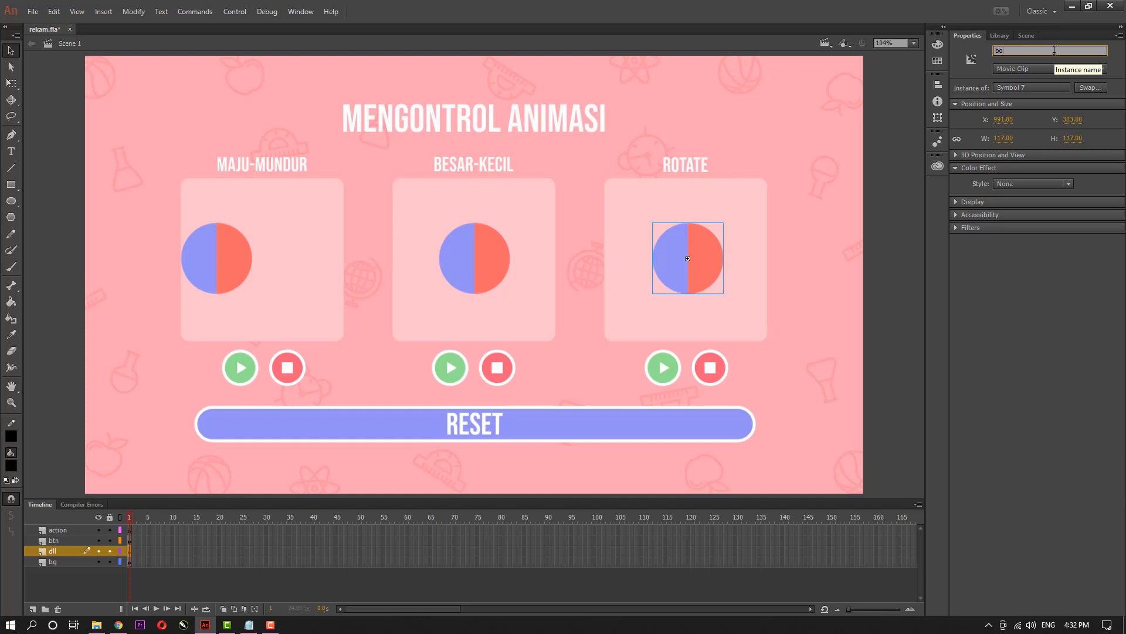
{"action": "key", "text": "Return"}
{"action": "left_click", "coordinate": [884, 276]}
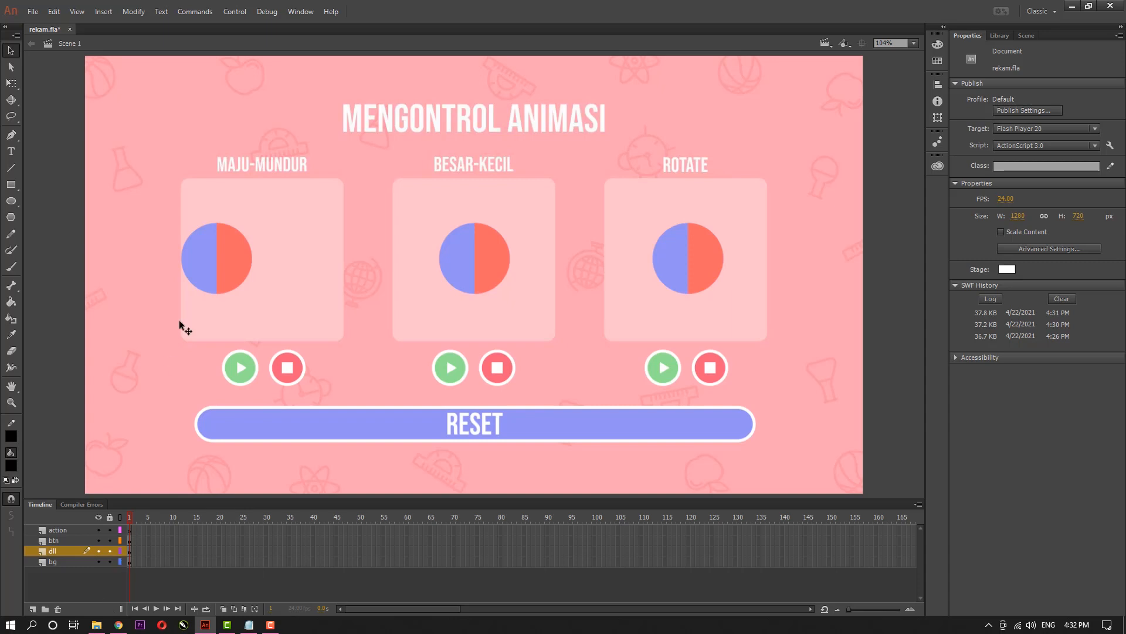
Open SCRIPT.txt from the MENGONTROL ANIMASI folder in Notepad and copy its entire script
{"action": "mouse_move", "coordinate": [102, 630]}
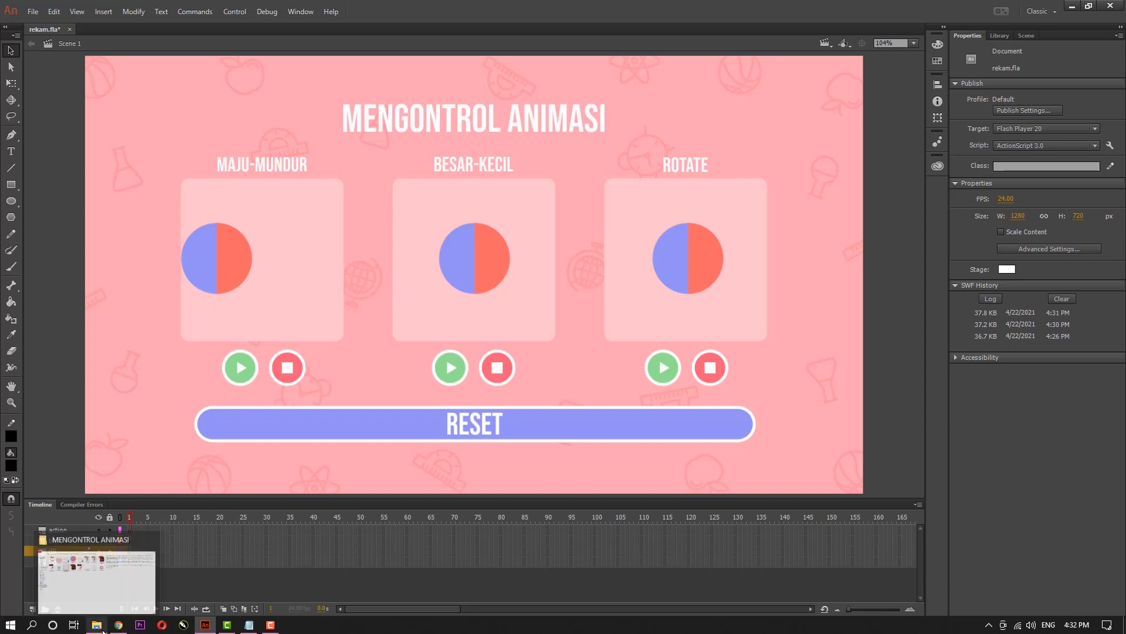
{"action": "left_click", "coordinate": [130, 585]}
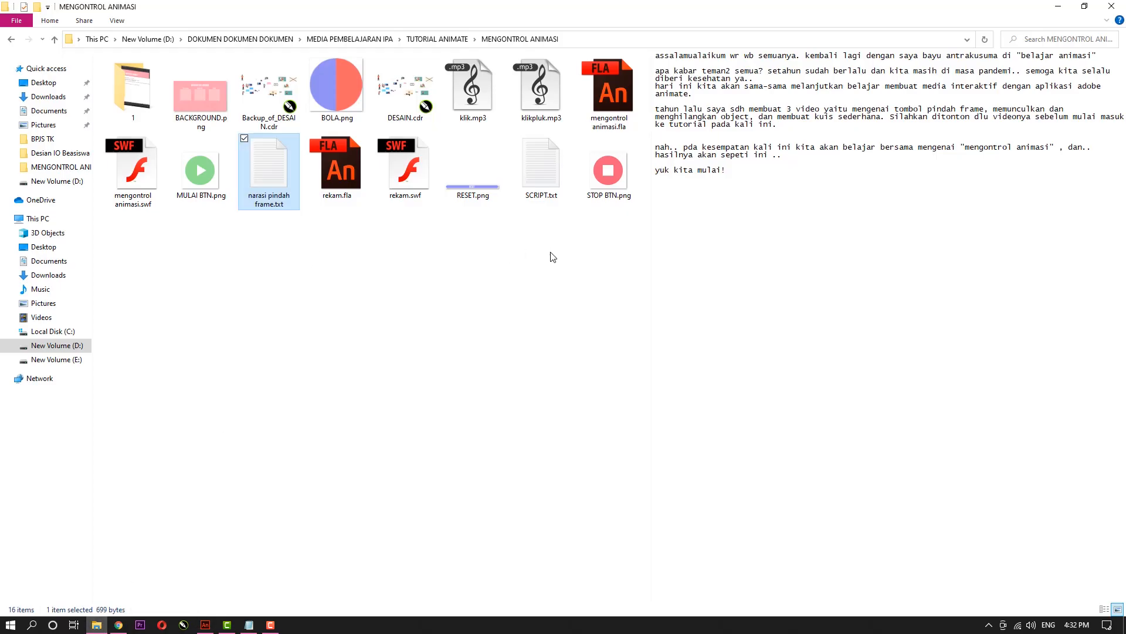
{"action": "double_click", "coordinate": [541, 167]}
{"action": "scroll", "coordinate": [413, 285], "scroll_direction": "down", "scroll_amount": 8}
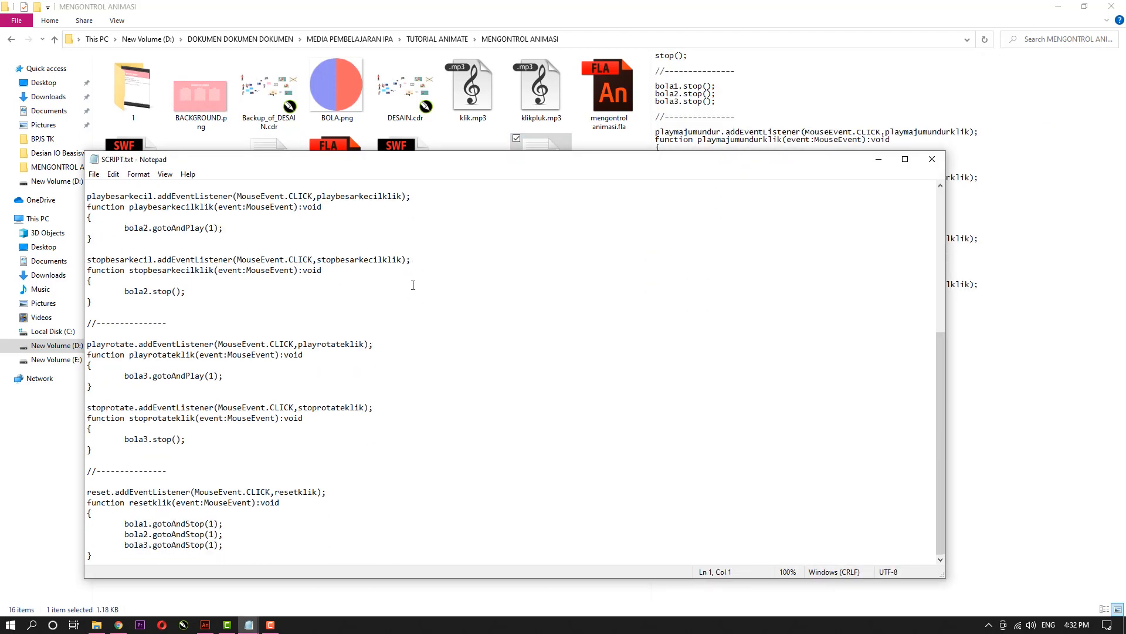
{"action": "left_click", "coordinate": [905, 159]}
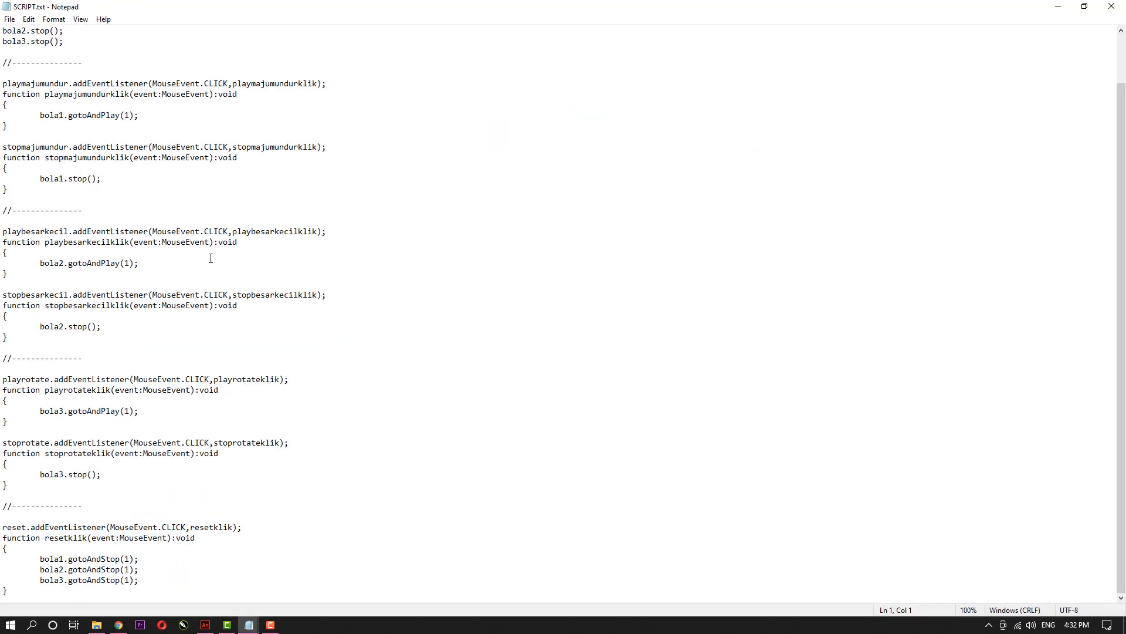
{"action": "scroll", "coordinate": [211, 258], "scroll_direction": "up", "scroll_amount": 2}
{"action": "key", "text": "ctrl+a"}
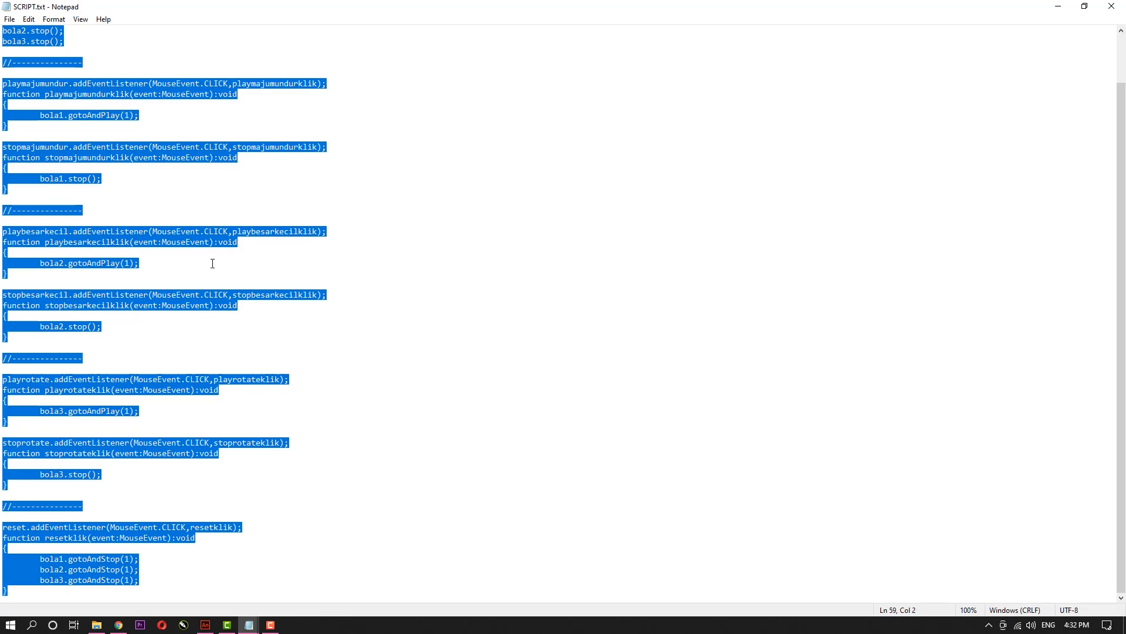
Switch back to Adobe Animate and paste the copied script into the Actions of the action layer's frame 1
{"action": "left_click", "coordinate": [205, 625]}
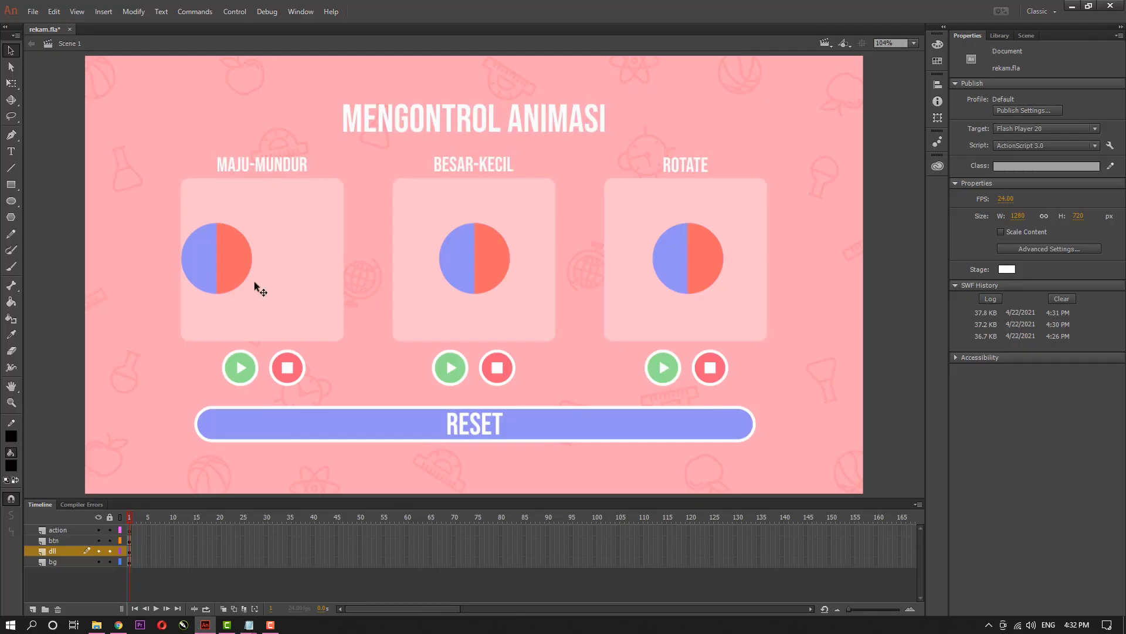
{"action": "left_click", "coordinate": [58, 530]}
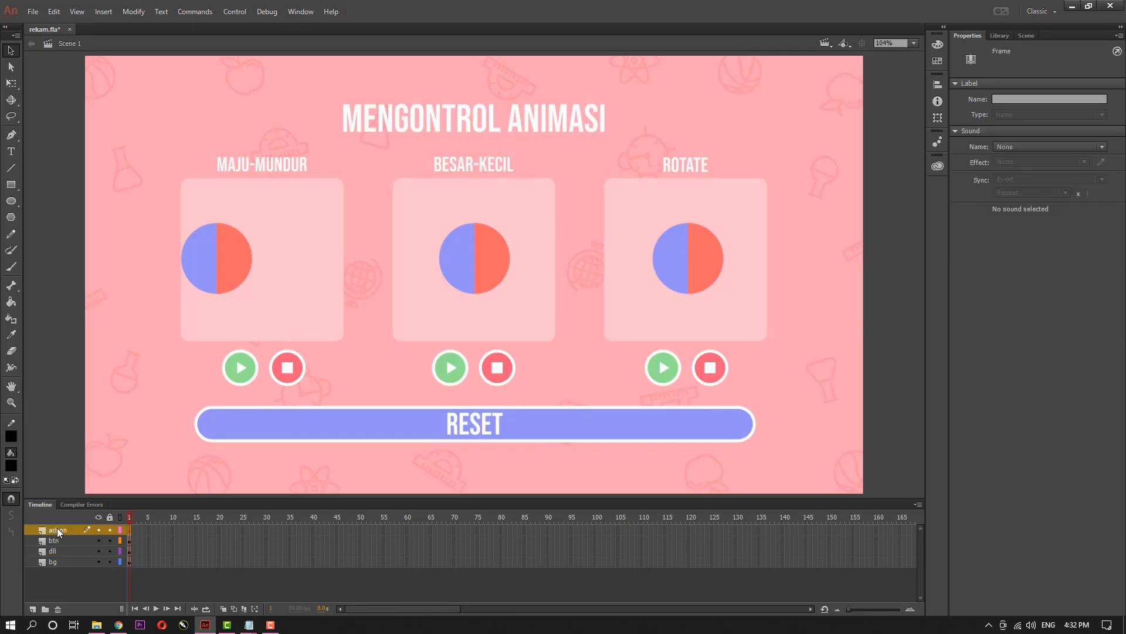
{"action": "right_click", "coordinate": [129, 531]}
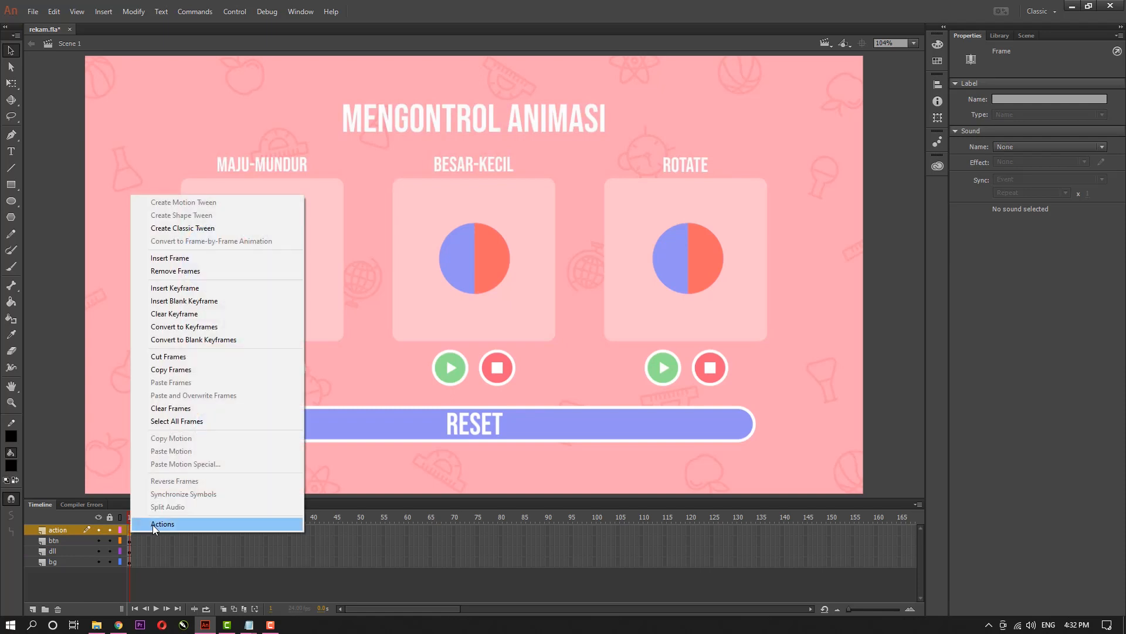
{"action": "left_click", "coordinate": [156, 524]}
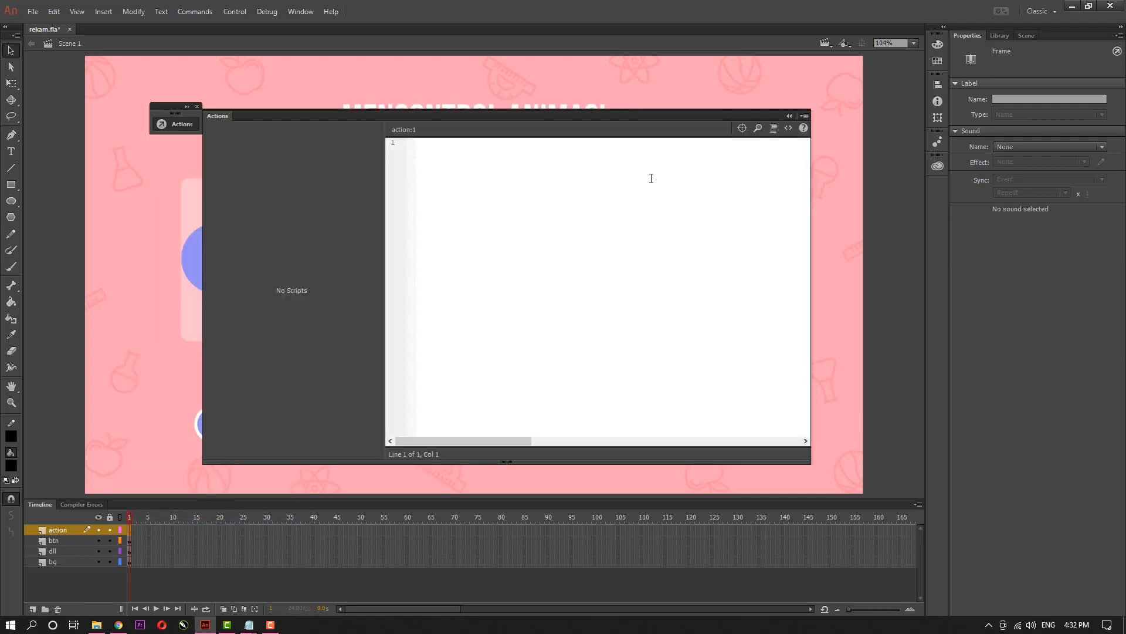
{"action": "key", "text": "ctrl+v"}
Examine the pasted script beside the stage, focusing on the ball stop commands and the Maju-Mundur button listeners and their klik function names
{"action": "scroll", "coordinate": [634, 268], "scroll_direction": "up", "scroll_amount": 9}
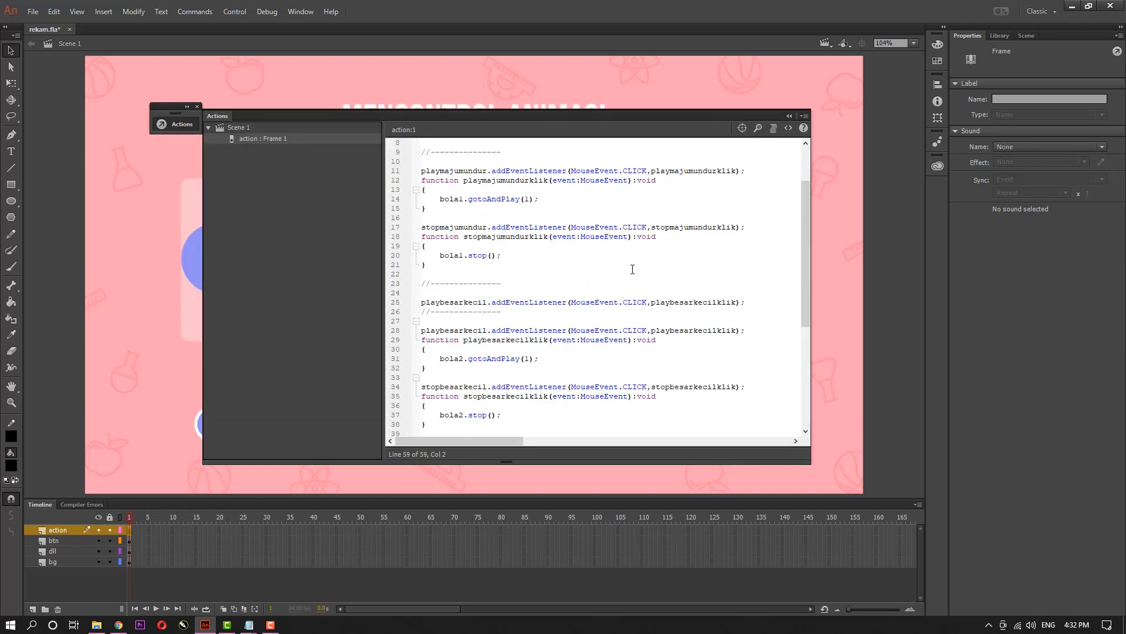
{"action": "scroll", "coordinate": [634, 269], "scroll_direction": "down", "scroll_amount": 9}
{"action": "scroll", "coordinate": [633, 267], "scroll_direction": "up", "scroll_amount": 9}
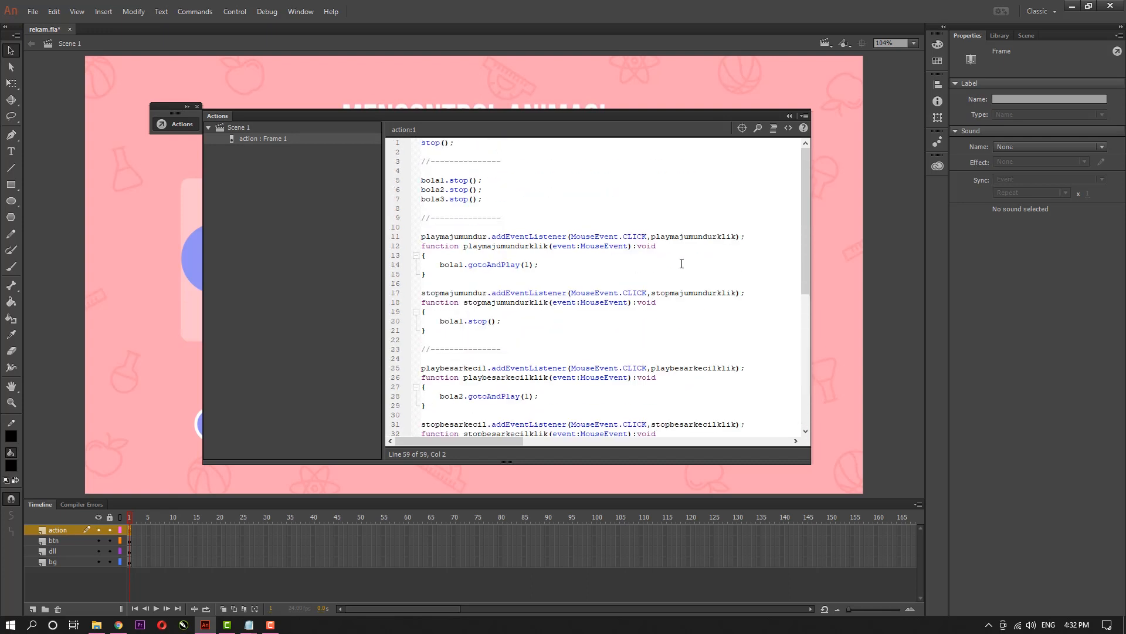
{"action": "left_click_drag", "start_coordinate": [844, 97], "coordinate": [836, 71]}
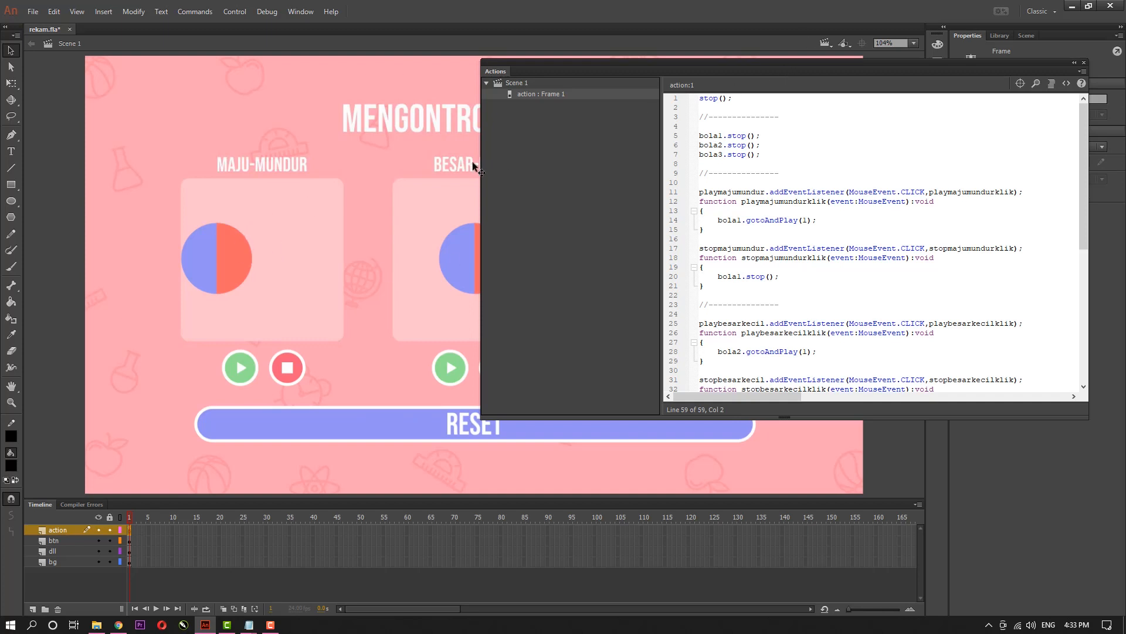
{"action": "left_click_drag", "start_coordinate": [481, 163], "coordinate": [651, 163]}
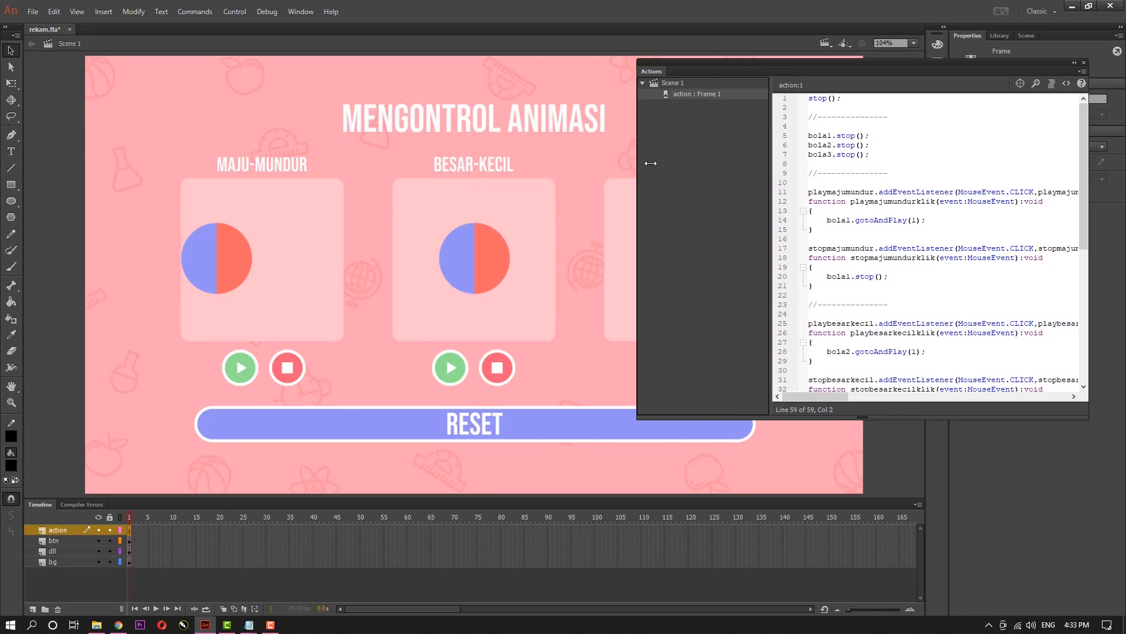
{"action": "left_click_drag", "start_coordinate": [804, 70], "coordinate": [873, 147]}
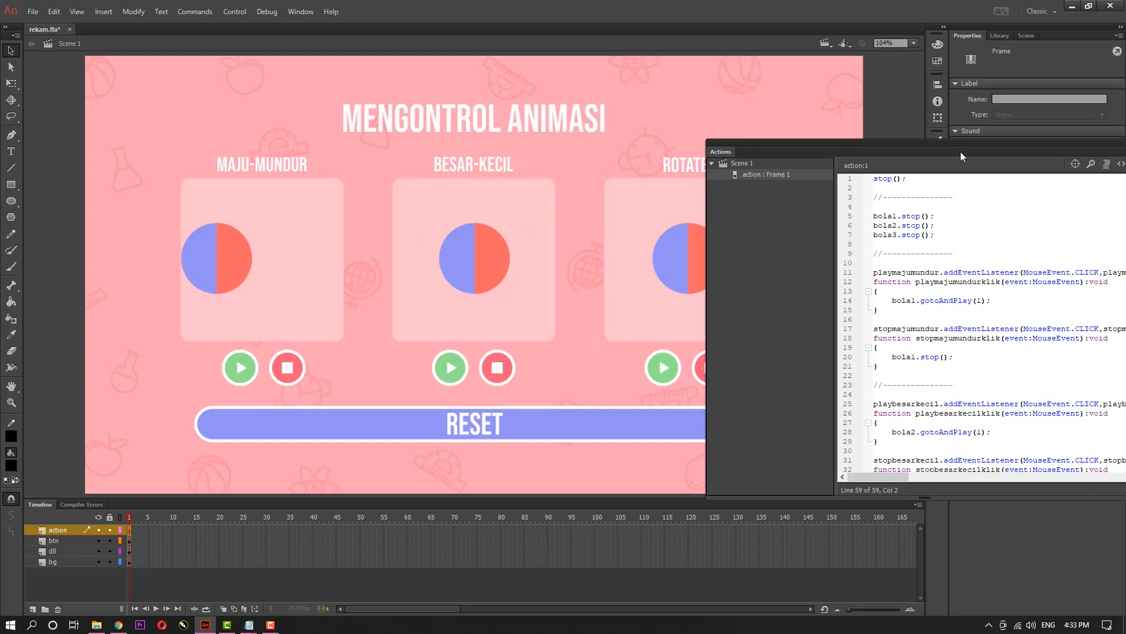
{"action": "left_click_drag", "start_coordinate": [960, 152], "coordinate": [843, 123]}
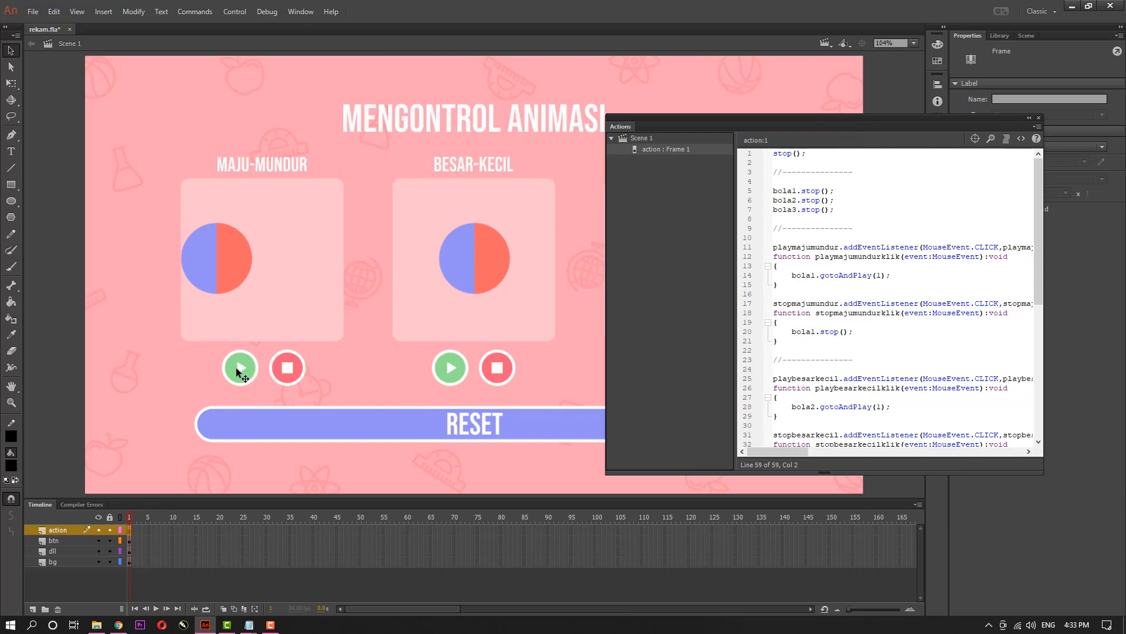
{"action": "left_click_drag", "start_coordinate": [913, 124], "coordinate": [776, 97]}
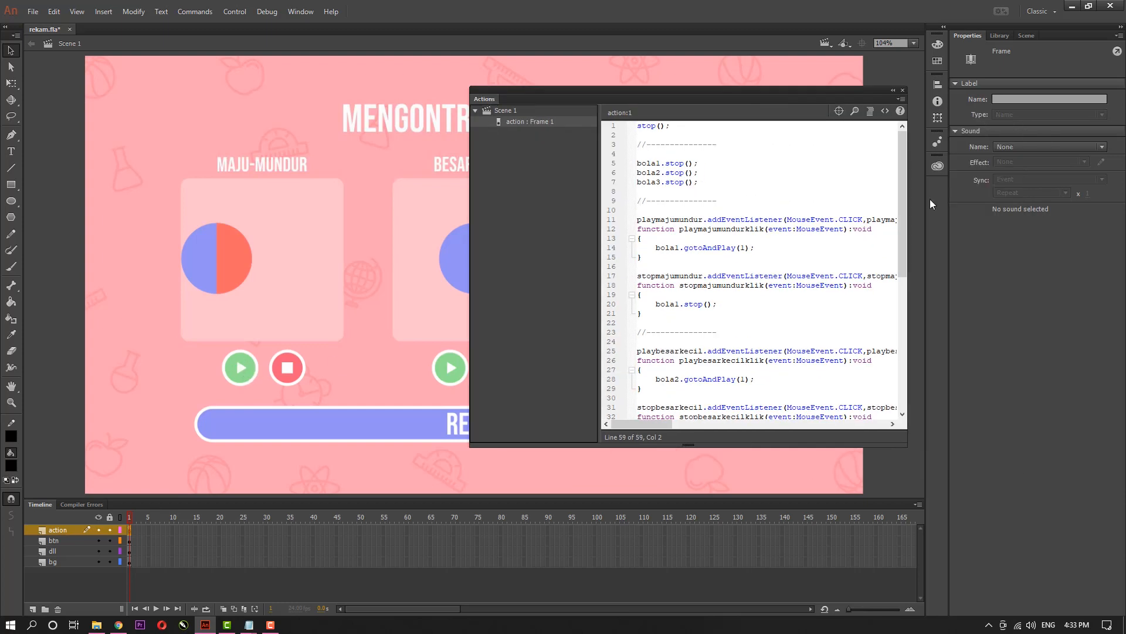
{"action": "left_click_drag", "start_coordinate": [909, 192], "coordinate": [1026, 193]}
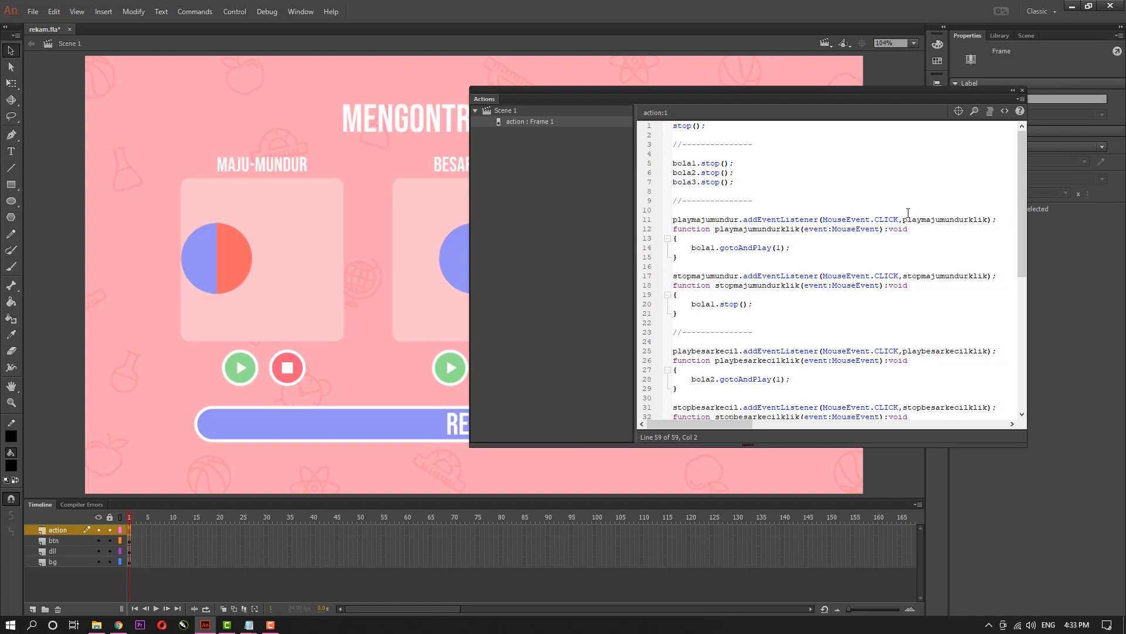
{"action": "left_click_drag", "start_coordinate": [969, 219], "coordinate": [988, 220]}
{"action": "left_click_drag", "start_coordinate": [819, 107], "coordinate": [815, 65]}
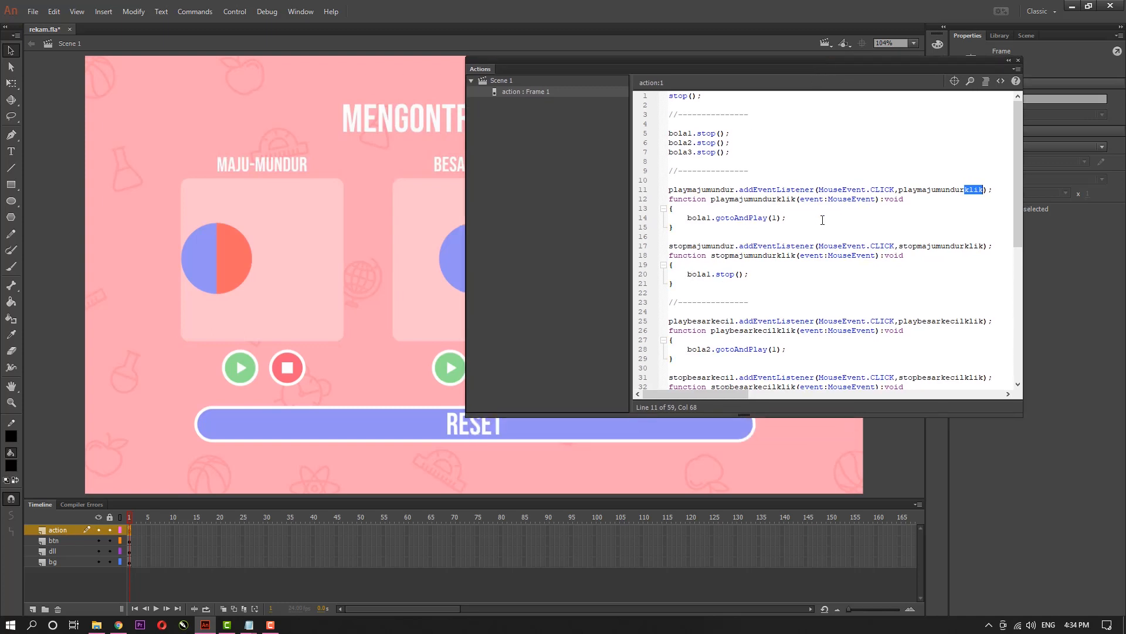
Examine the rest of the script beside the stage: the Besar-Kecil and Rotate button listeners and the reset function's gotoAndStop commands
{"action": "scroll", "coordinate": [823, 220], "scroll_direction": "down", "scroll_amount": 2}
{"action": "scroll", "coordinate": [823, 220], "scroll_direction": "down", "scroll_amount": 1}
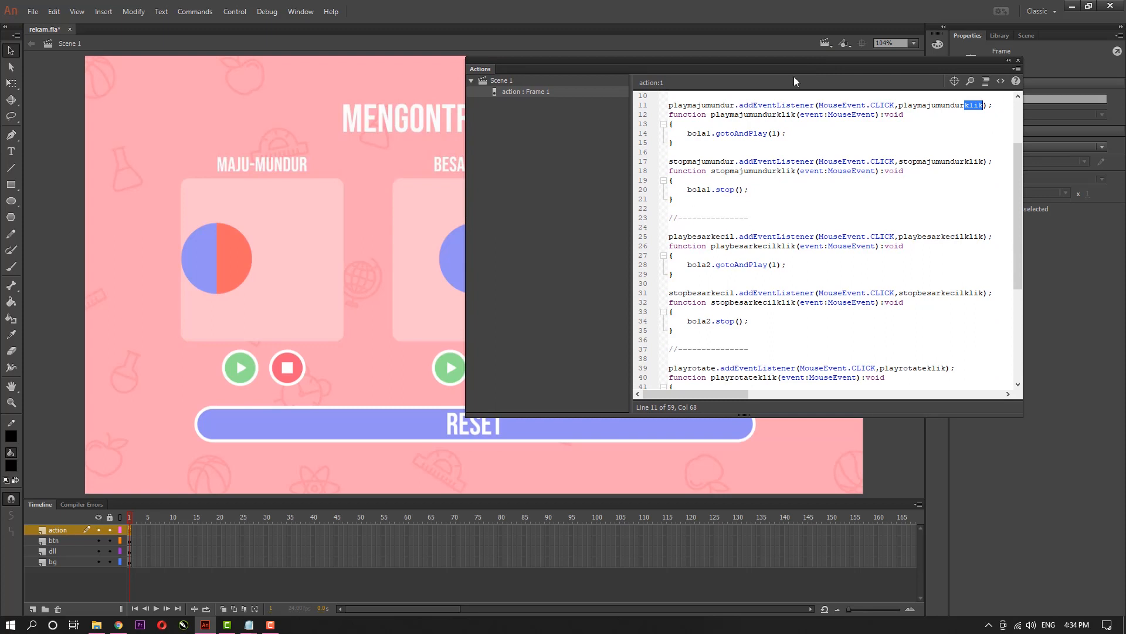
{"action": "left_click_drag", "start_coordinate": [797, 72], "coordinate": [890, 69]}
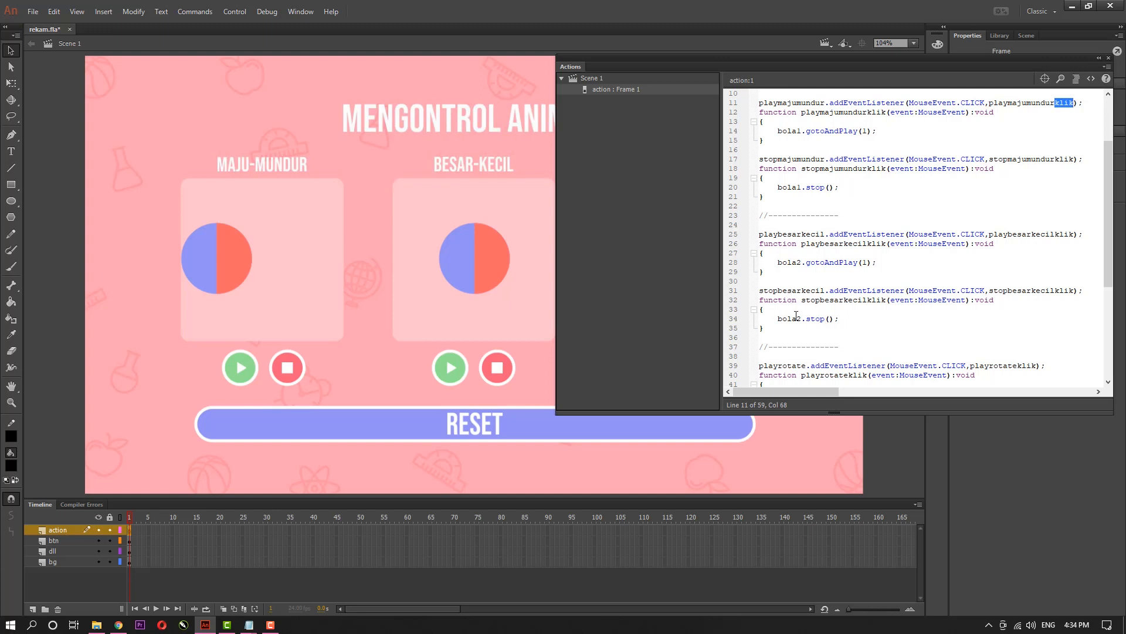
{"action": "scroll", "coordinate": [796, 310], "scroll_direction": "down", "scroll_amount": 2}
{"action": "scroll", "coordinate": [822, 277], "scroll_direction": "down", "scroll_amount": 2}
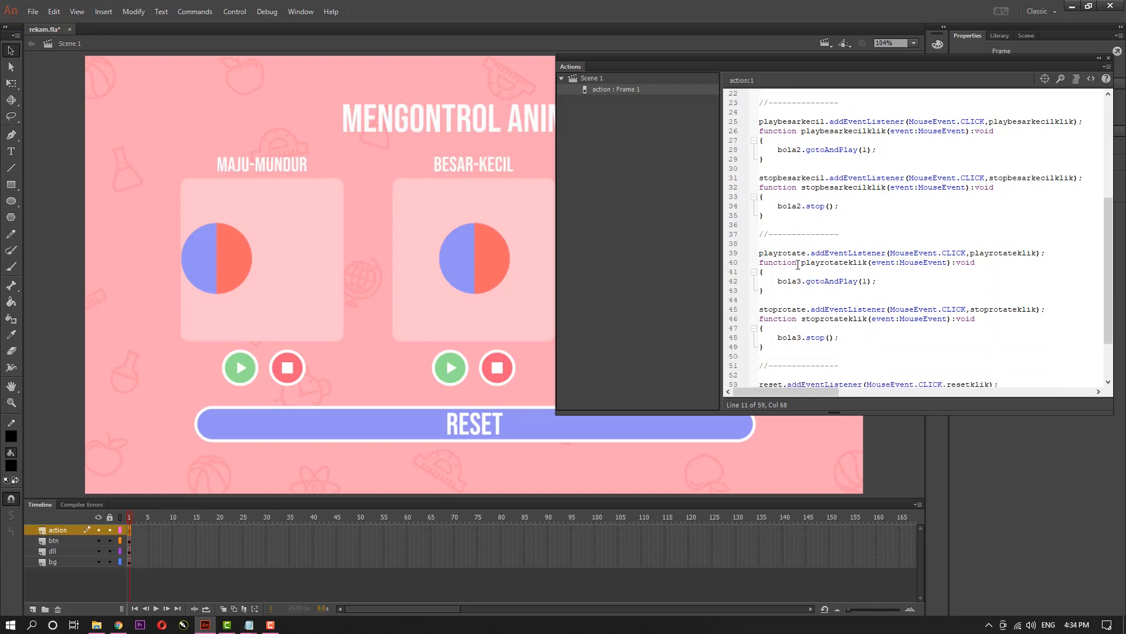
{"action": "scroll", "coordinate": [799, 264], "scroll_direction": "down", "scroll_amount": 1}
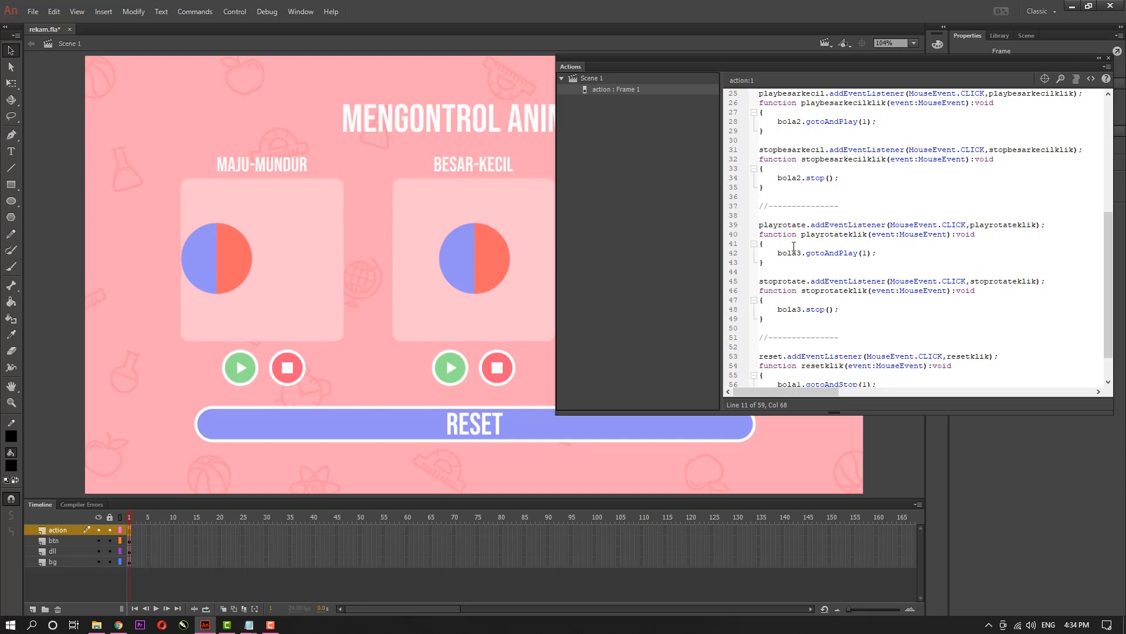
{"action": "scroll", "coordinate": [790, 258], "scroll_direction": "down", "scroll_amount": 1}
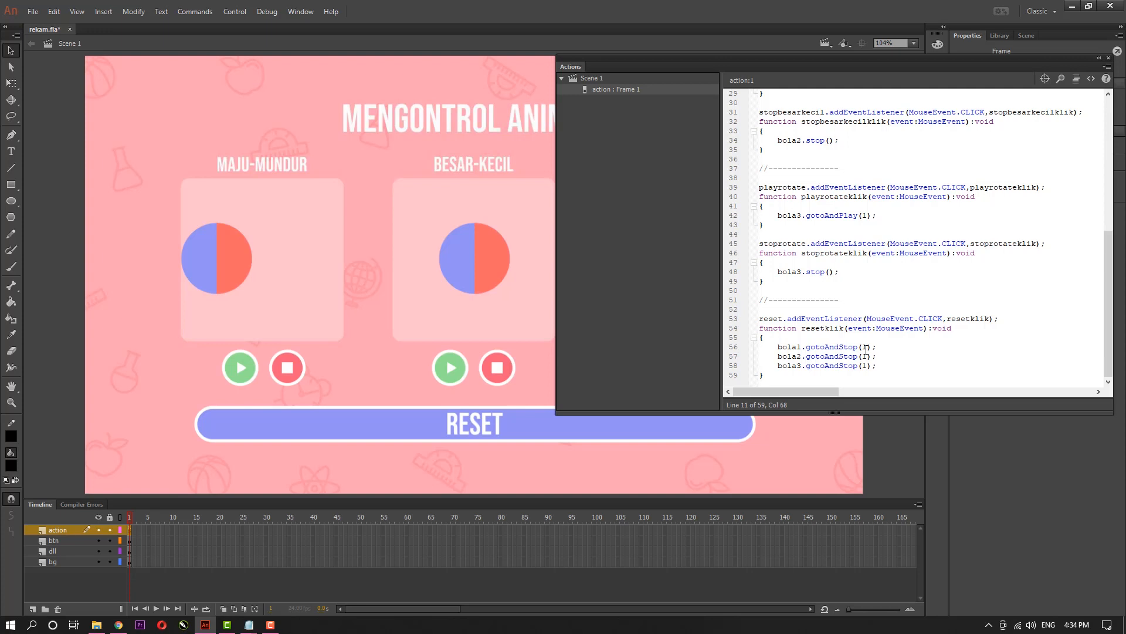
Collapse and close the Actions window, and test the movie in a maximized rekam.swf preview
{"action": "mouse_move", "coordinate": [989, 57]}
{"action": "left_mouse_down"}
{"action": "mouse_move", "coordinate": [951, 71]}
{"action": "mouse_move", "coordinate": [1003, 74]}
{"action": "left_mouse_up"}
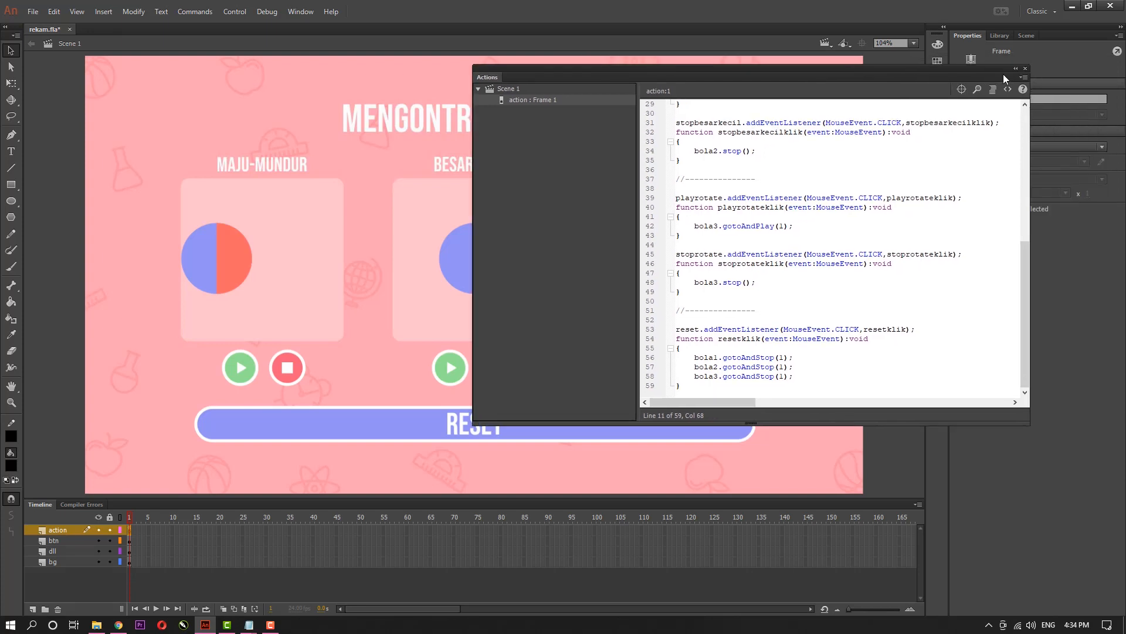
{"action": "left_click", "coordinate": [1015, 70]}
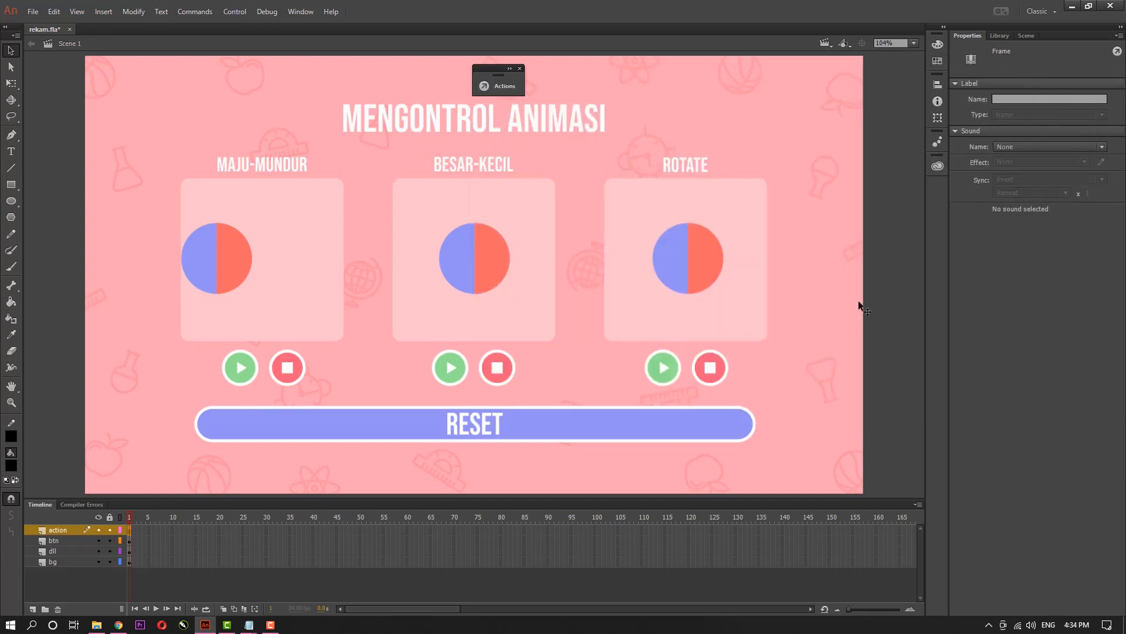
{"action": "key", "text": "ctrl+Return"}
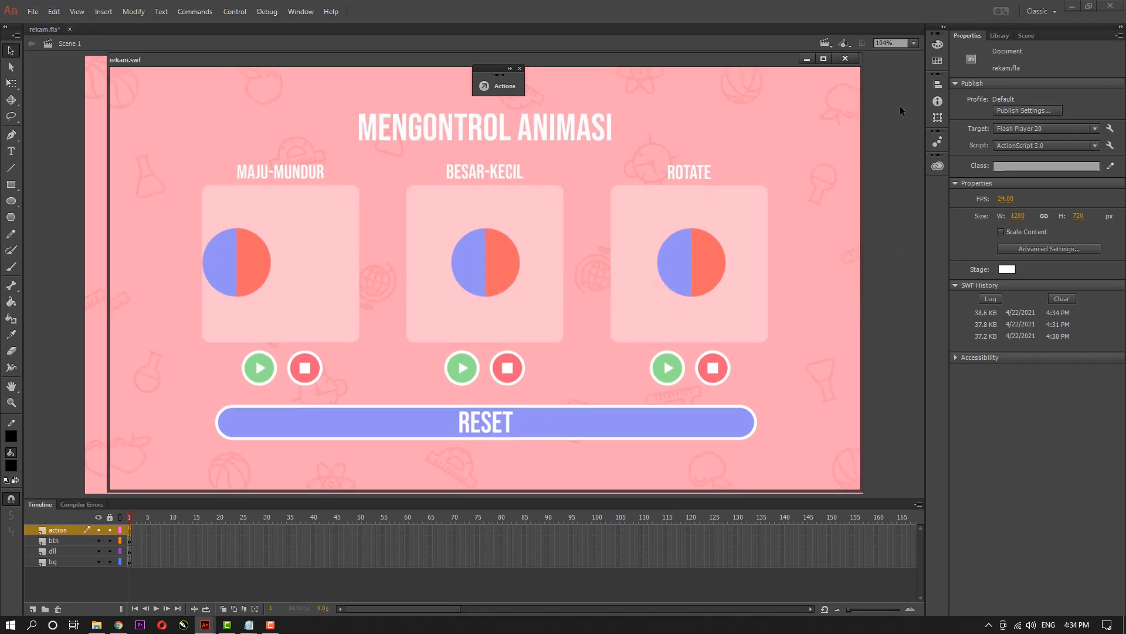
{"action": "left_click", "coordinate": [824, 59]}
{"action": "left_click", "coordinate": [520, 69]}
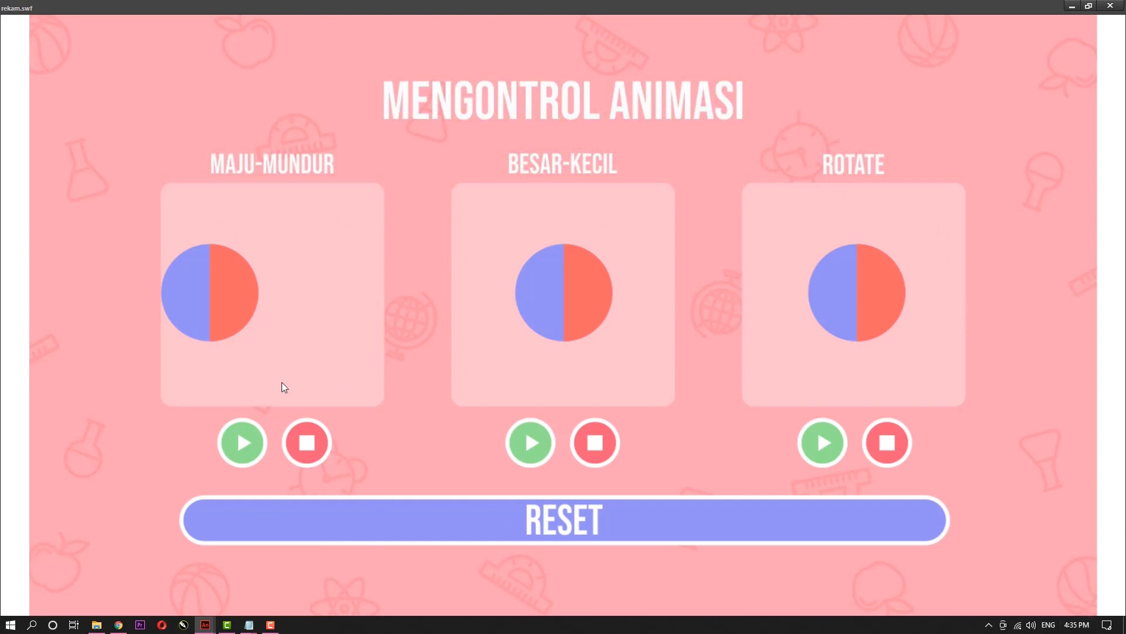
Test playing and stopping the Maju-Mundur, Besar-Kecil and Rotate animations one after another, and reset all three balls
{"action": "left_click", "coordinate": [244, 450]}
{"action": "left_click", "coordinate": [309, 451]}
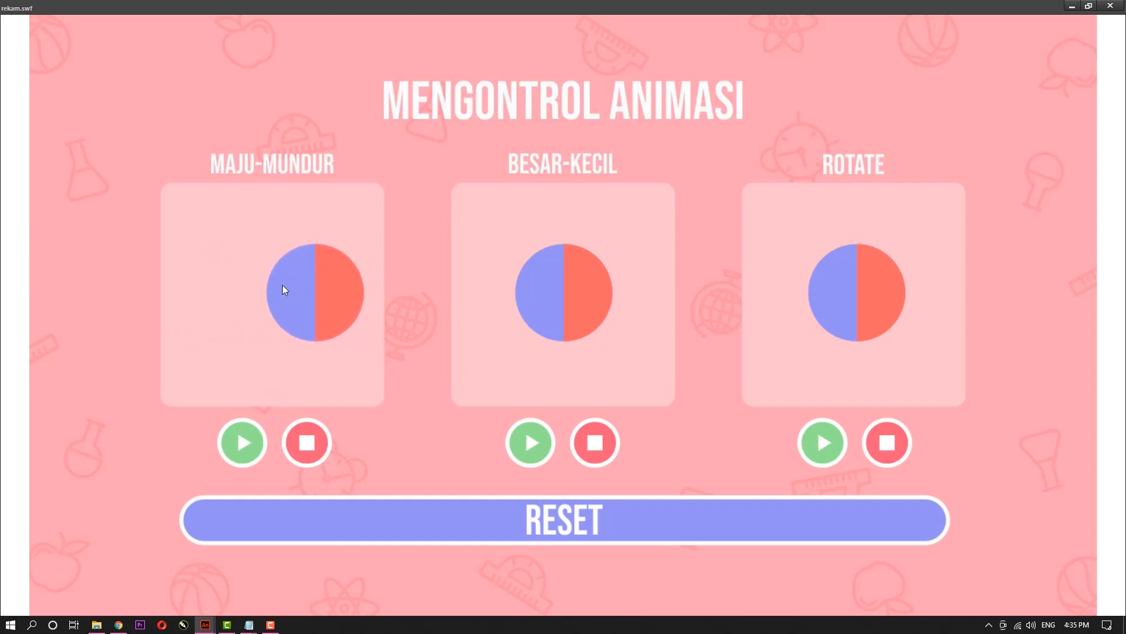
{"action": "left_click", "coordinate": [541, 439]}
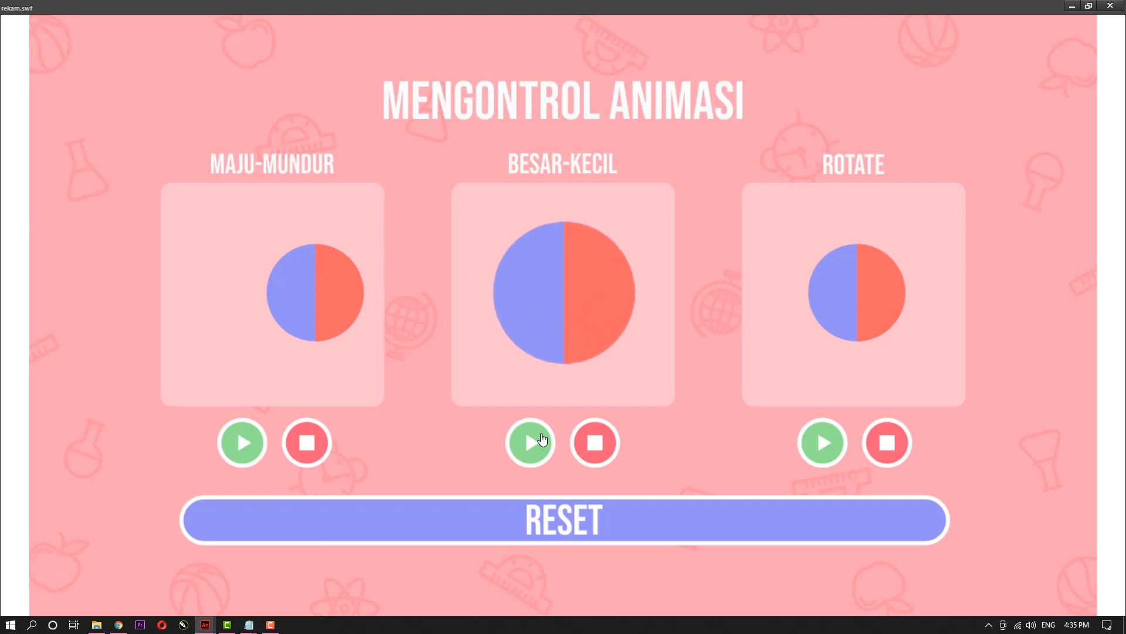
{"action": "left_click", "coordinate": [600, 452]}
{"action": "left_click", "coordinate": [826, 447]}
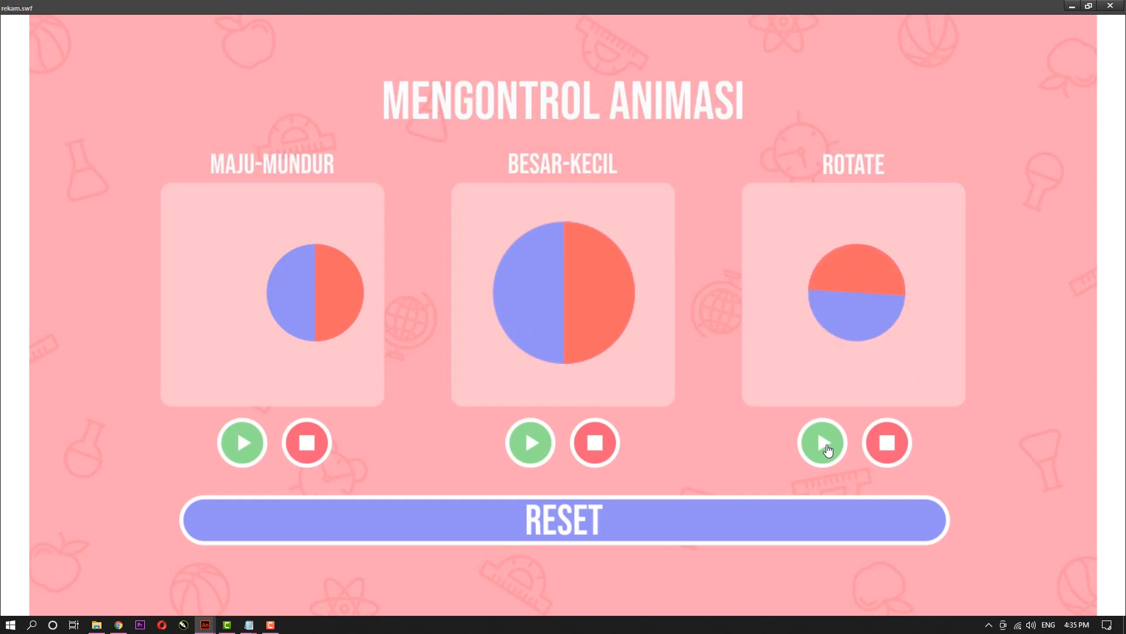
{"action": "left_click", "coordinate": [889, 450]}
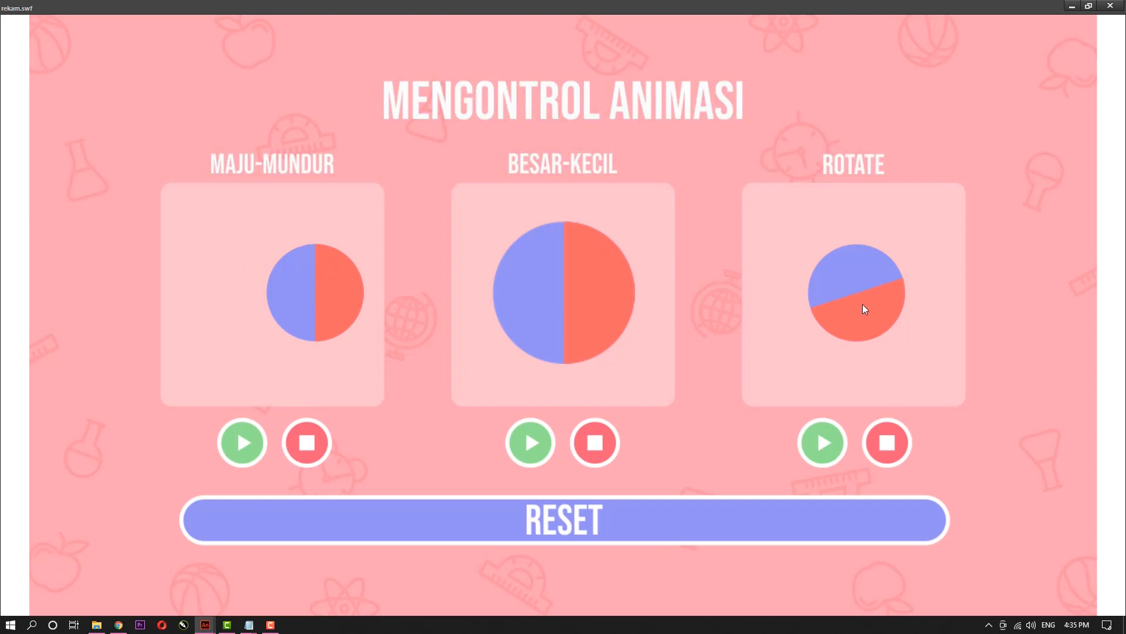
{"action": "left_click", "coordinate": [620, 535]}
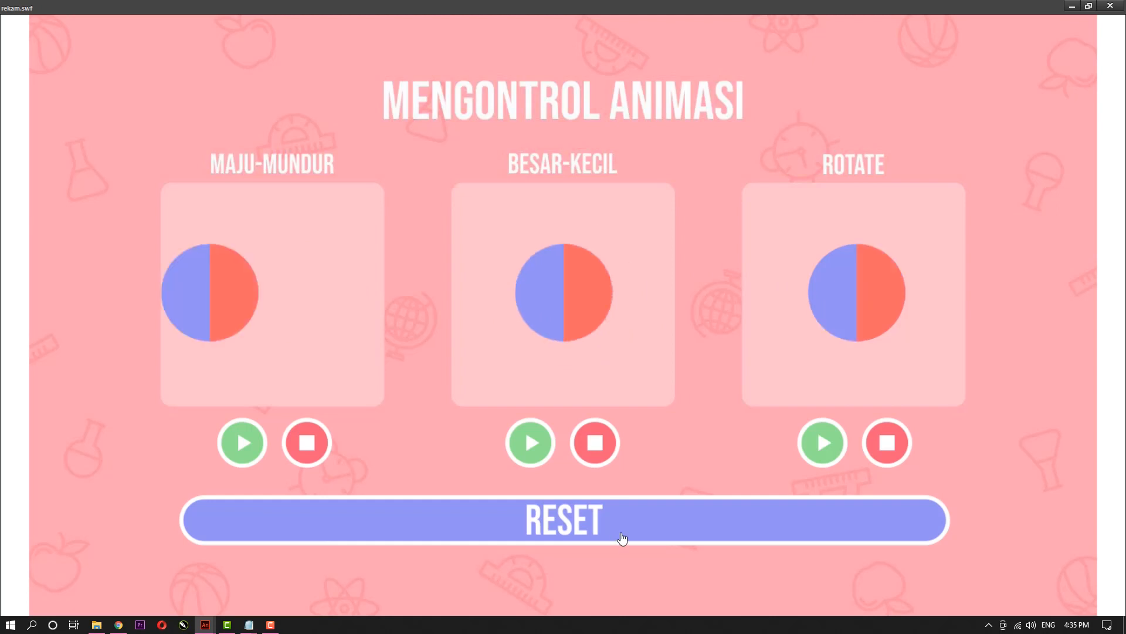
Test the reset while the Maju-Mundur, Besar-Kecil and Rotate animations are all playing
{"action": "left_click", "coordinate": [242, 444]}
{"action": "left_click", "coordinate": [530, 444]}
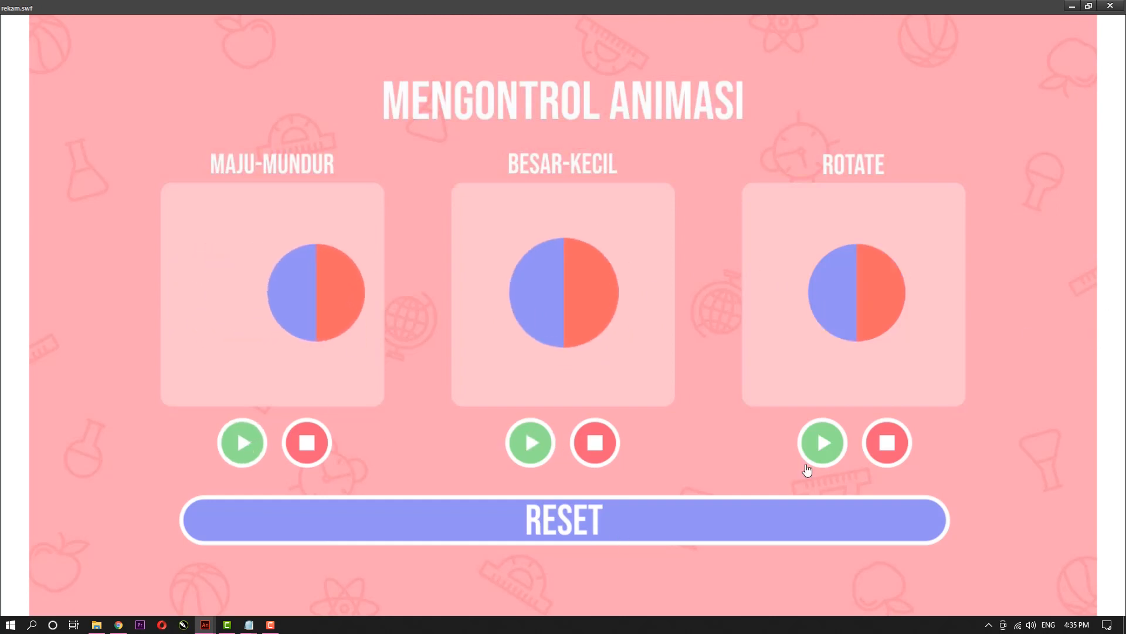
{"action": "left_click", "coordinate": [821, 443]}
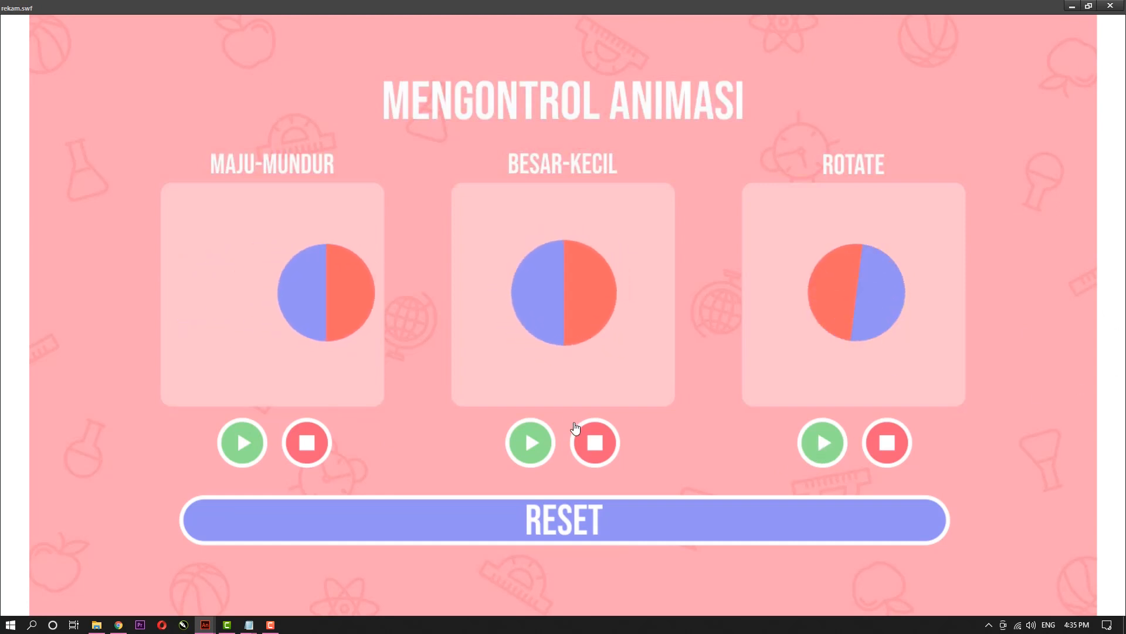
{"action": "left_click", "coordinate": [668, 523]}
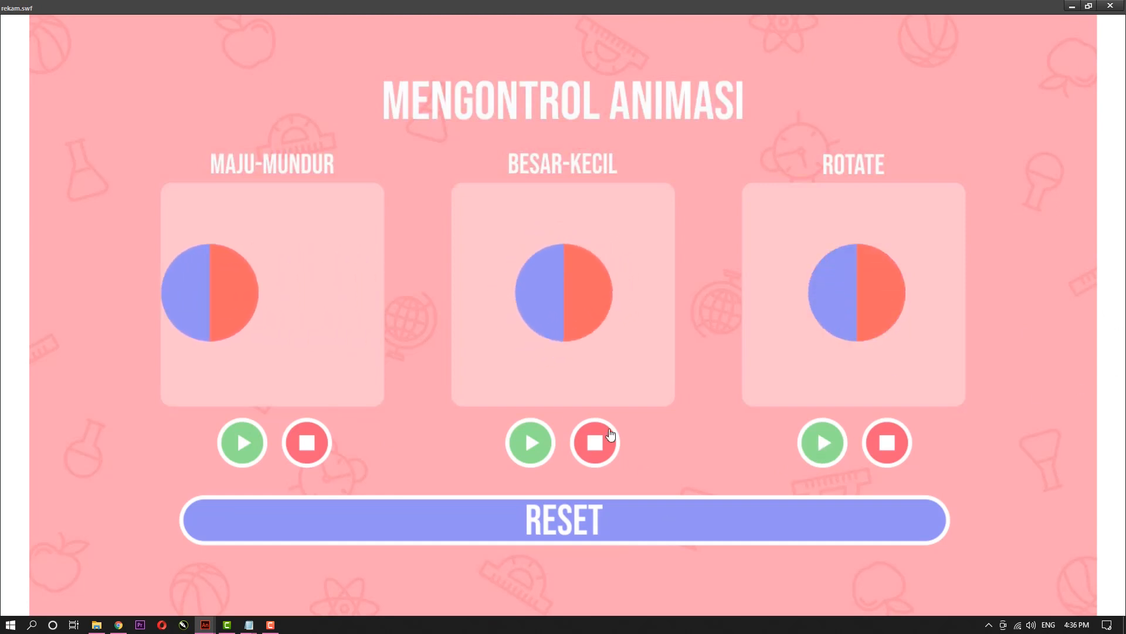
Play all three animations once more, stop them while running, reset the balls and close the movie preview
{"action": "left_click", "coordinate": [256, 457]}
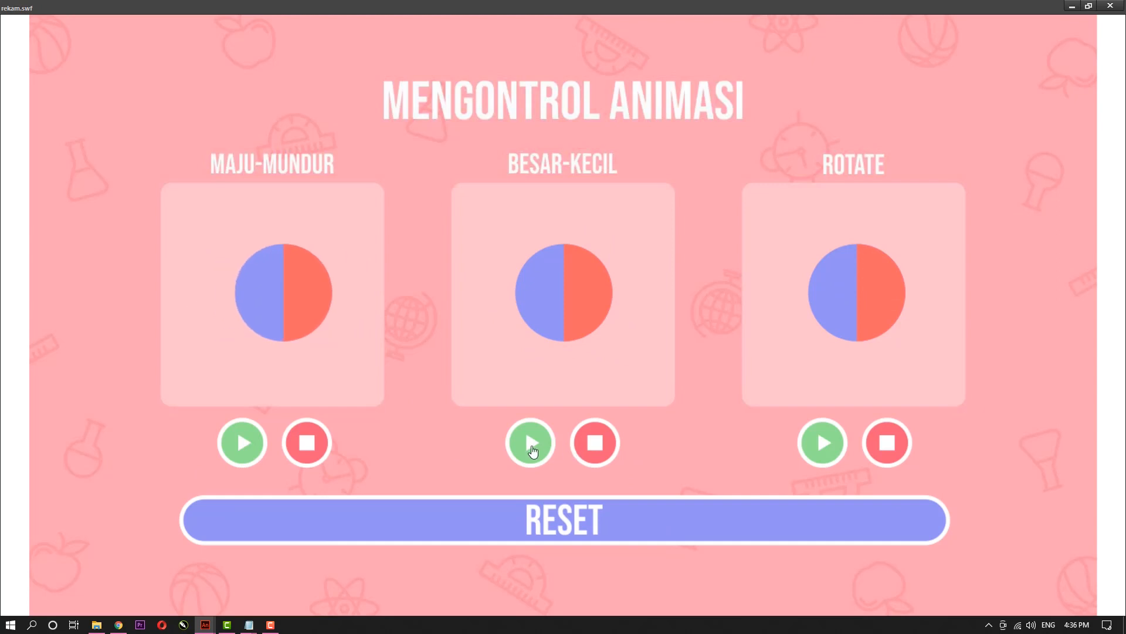
{"action": "left_click", "coordinate": [531, 453]}
{"action": "left_click", "coordinate": [813, 453]}
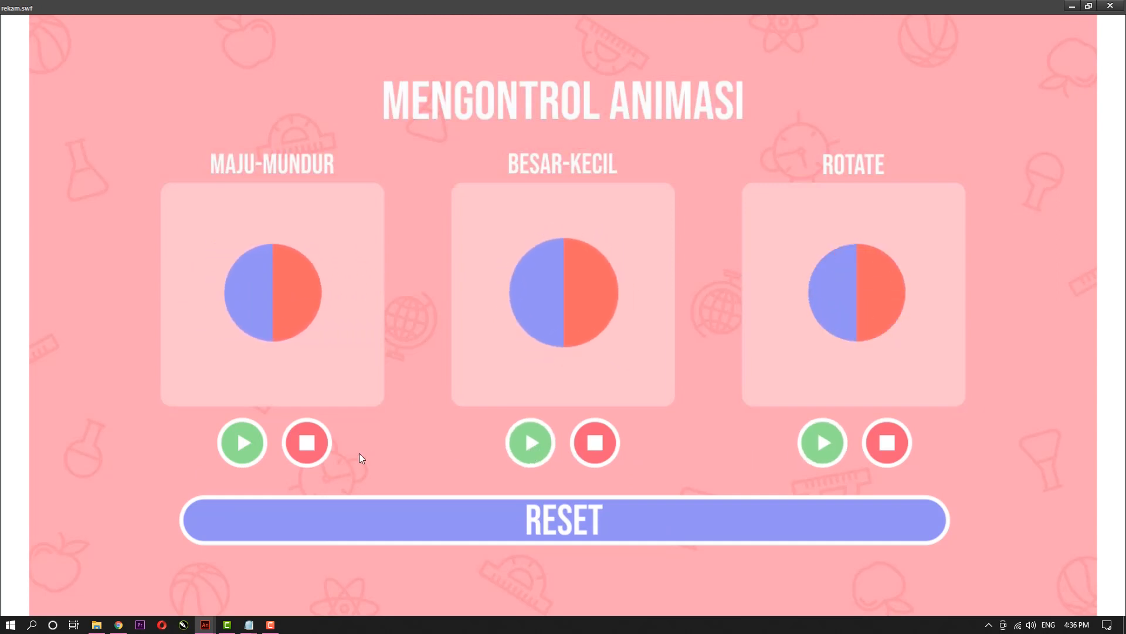
{"action": "left_click", "coordinate": [594, 445]}
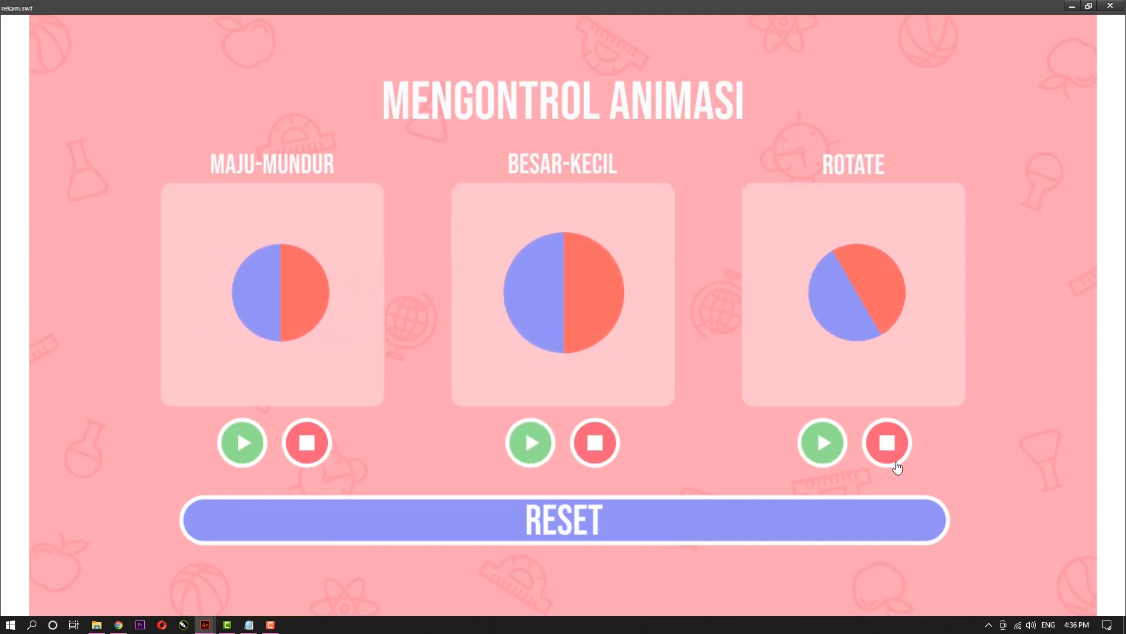
{"action": "left_click", "coordinate": [892, 458]}
{"action": "left_click", "coordinate": [590, 536]}
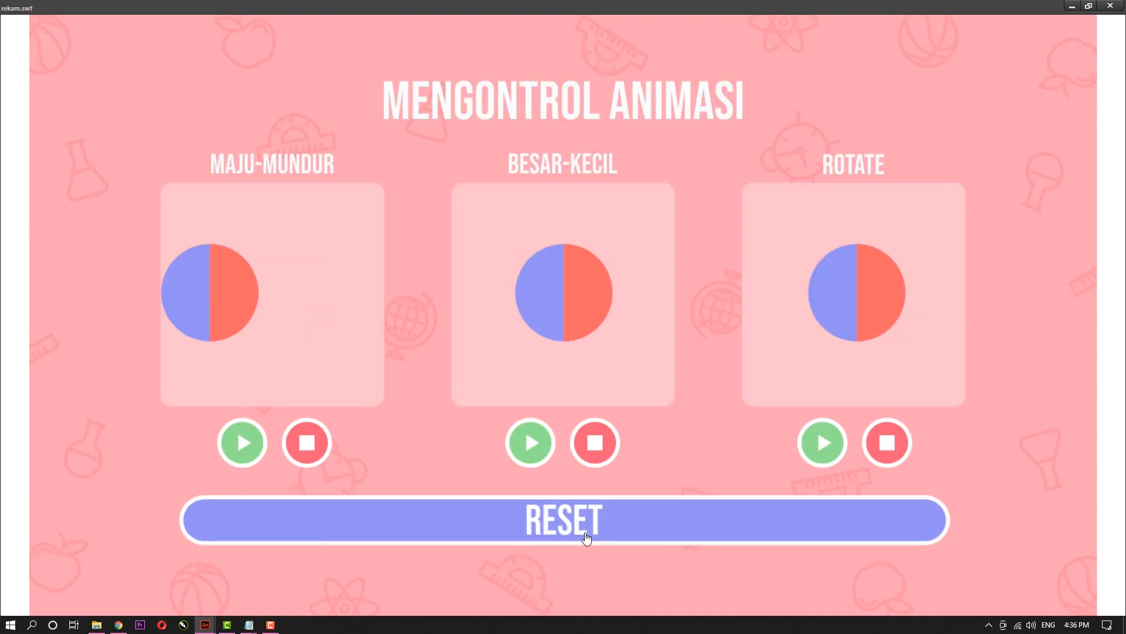
{"action": "left_click", "coordinate": [1111, 5]}
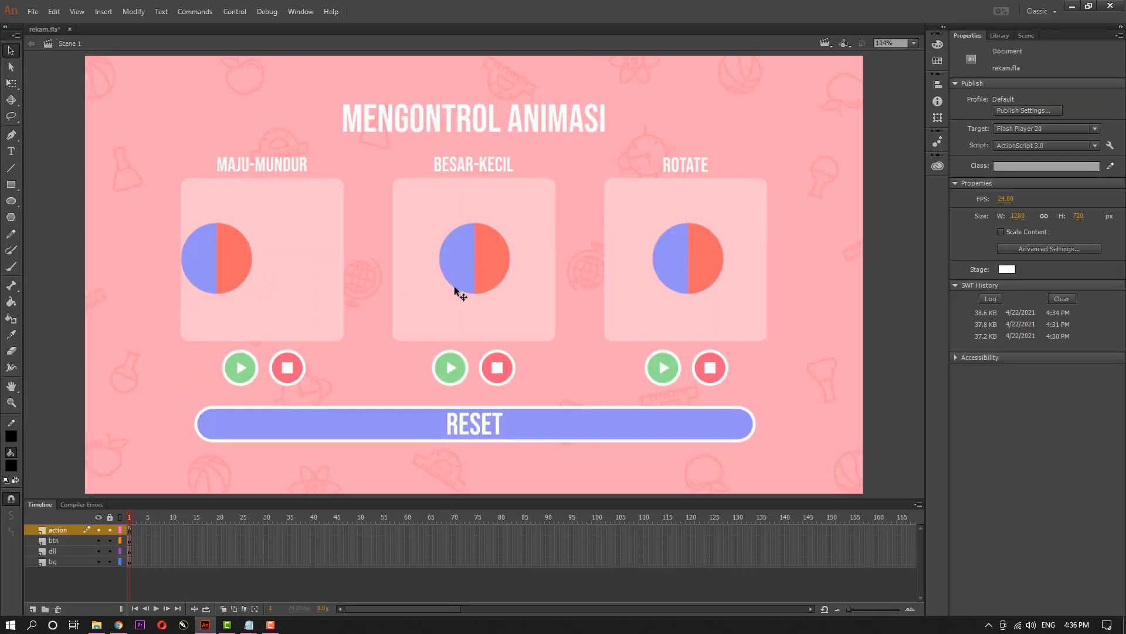